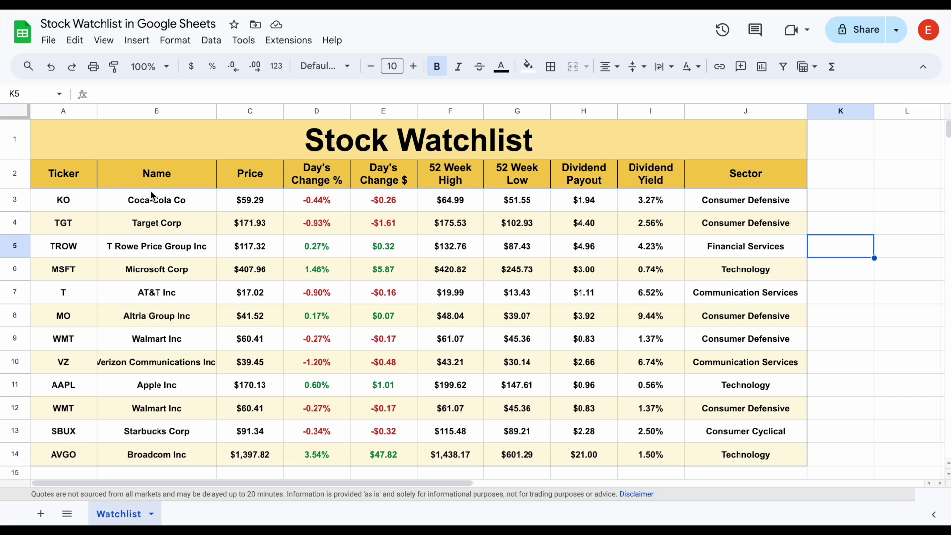
{"action": "left_click_drag", "start_coordinate": [83, 184], "coordinate": [746, 192]}
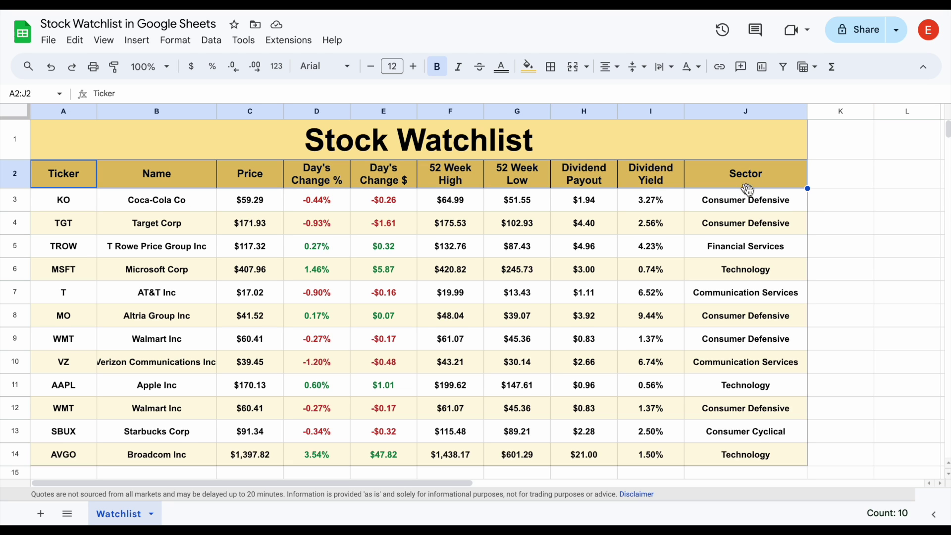
{"action": "left_click", "coordinate": [852, 246]}
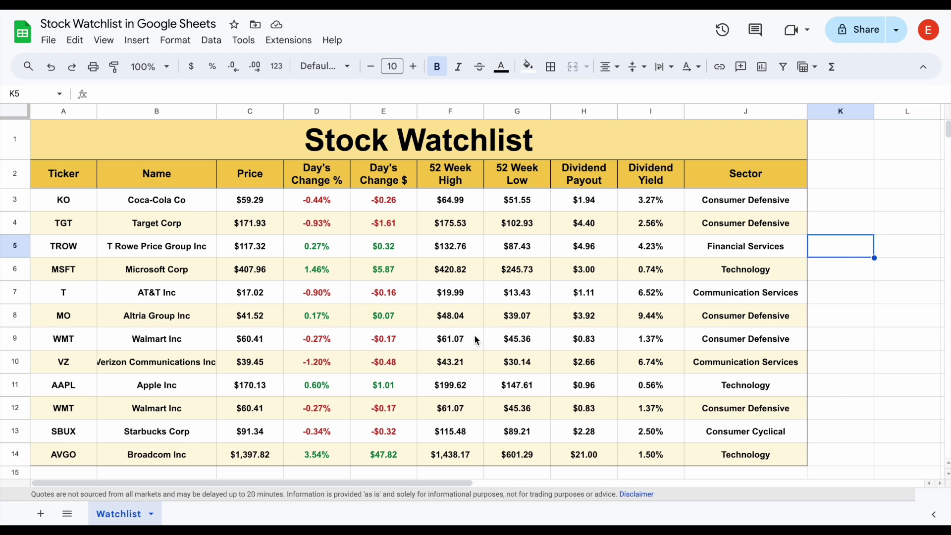
Replace the ticker in cell A14 of the Watchlist sheet with TXN
{"action": "left_click", "coordinate": [77, 454]}
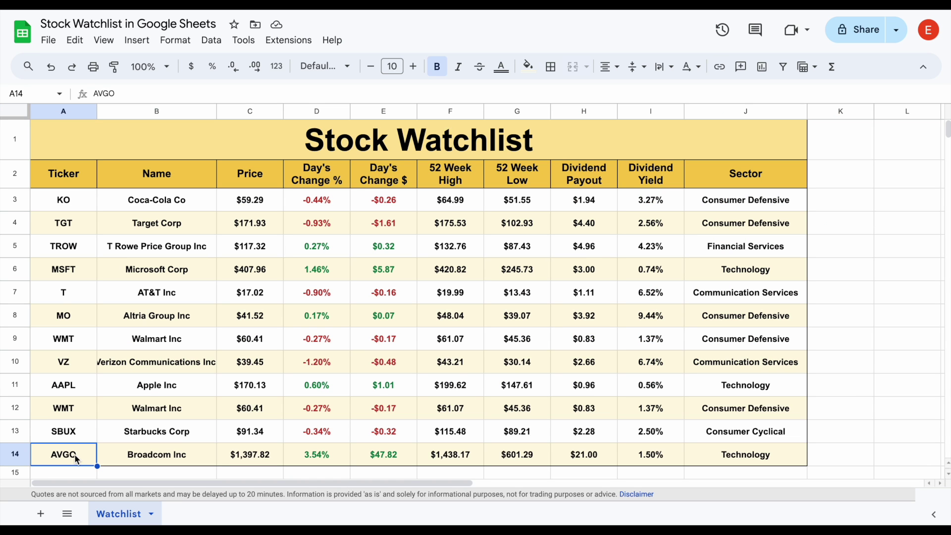
{"action": "type", "text": "T"}
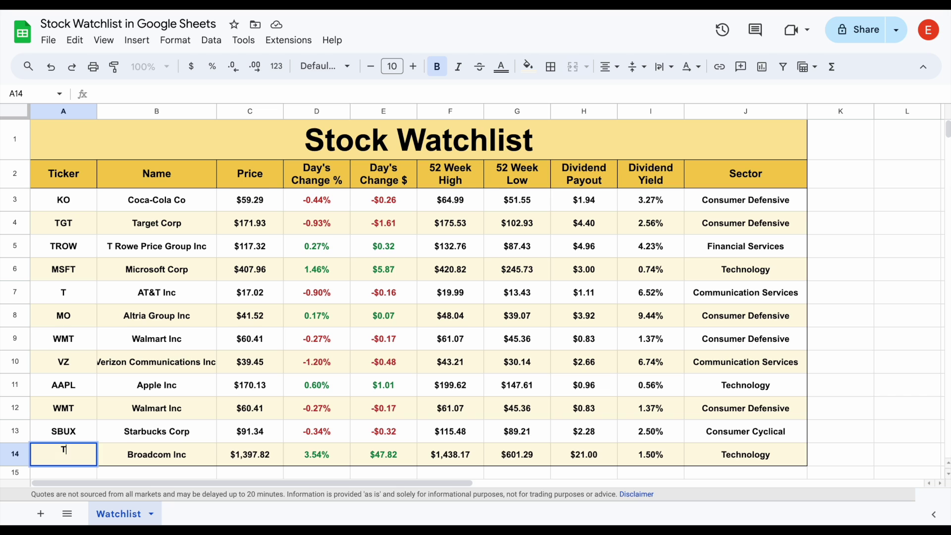
{"action": "type", "text": "XN"}
{"action": "key", "text": "Return"}
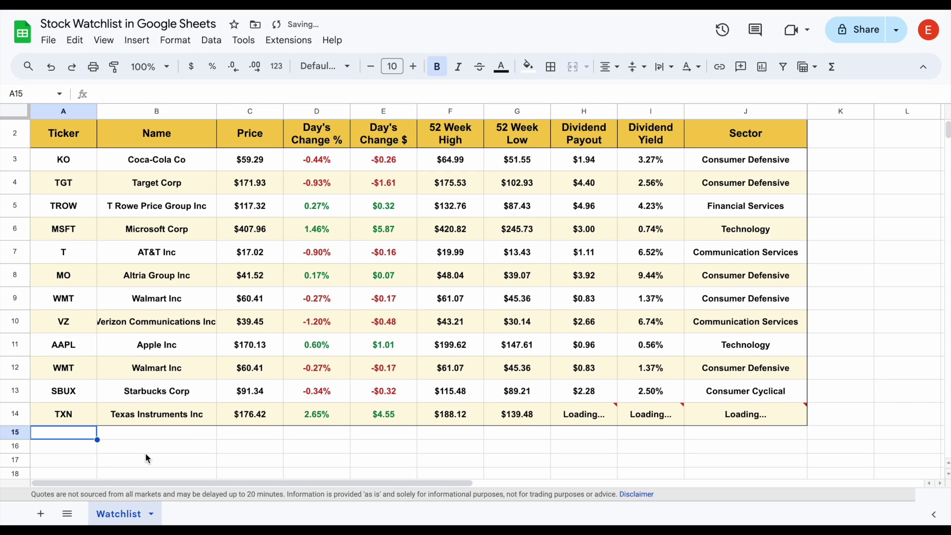
{"action": "scroll", "coordinate": [147, 458], "scroll_direction": "up", "scroll_amount": 1}
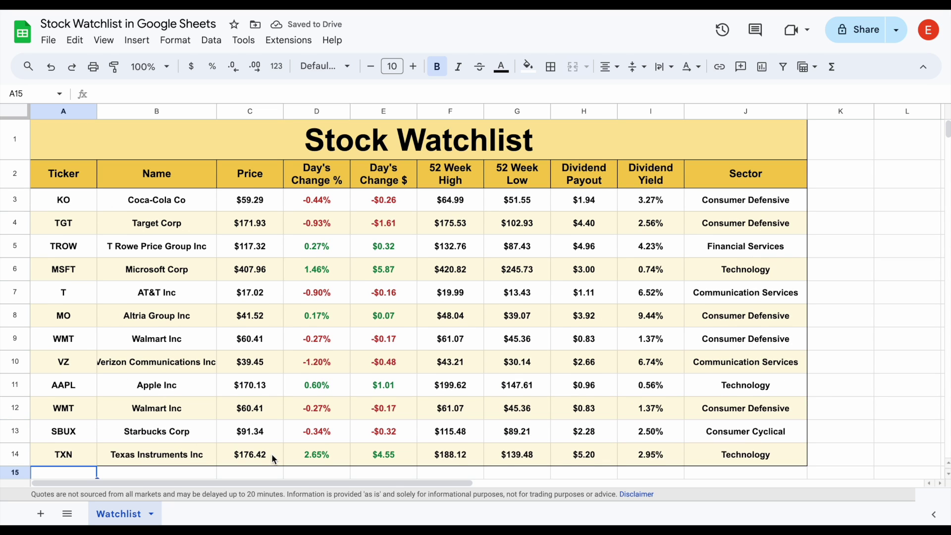
Inspect the dividend yield and sector cells of the TXN row, and look at the commands offered by the Tickerdata extension
{"action": "left_click", "coordinate": [605, 181]}
{"action": "left_click", "coordinate": [643, 461]}
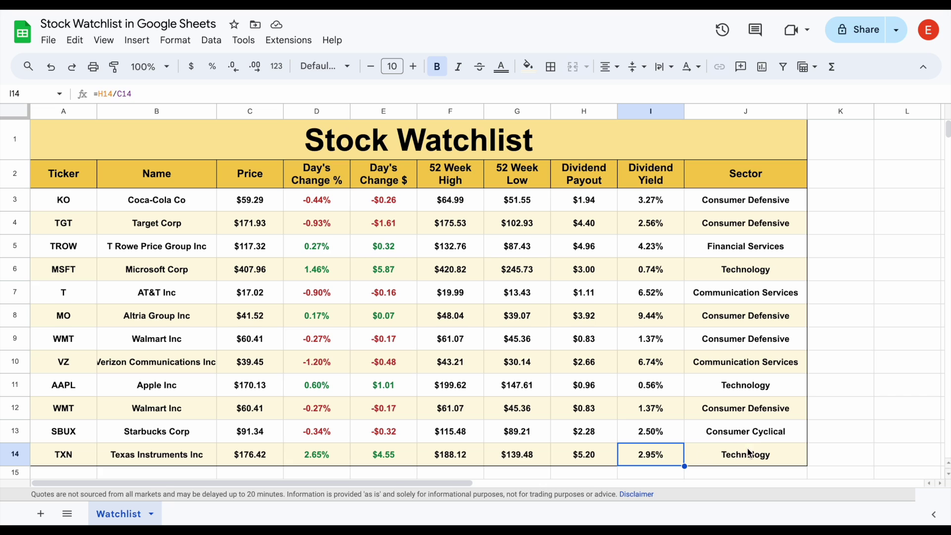
{"action": "left_click", "coordinate": [767, 456]}
{"action": "left_click", "coordinate": [881, 288]}
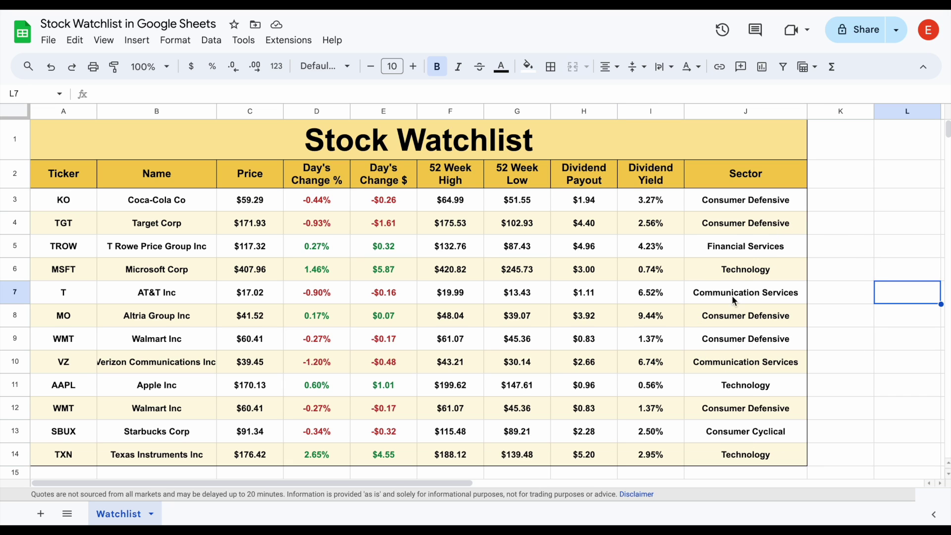
{"action": "left_click", "coordinate": [860, 297]}
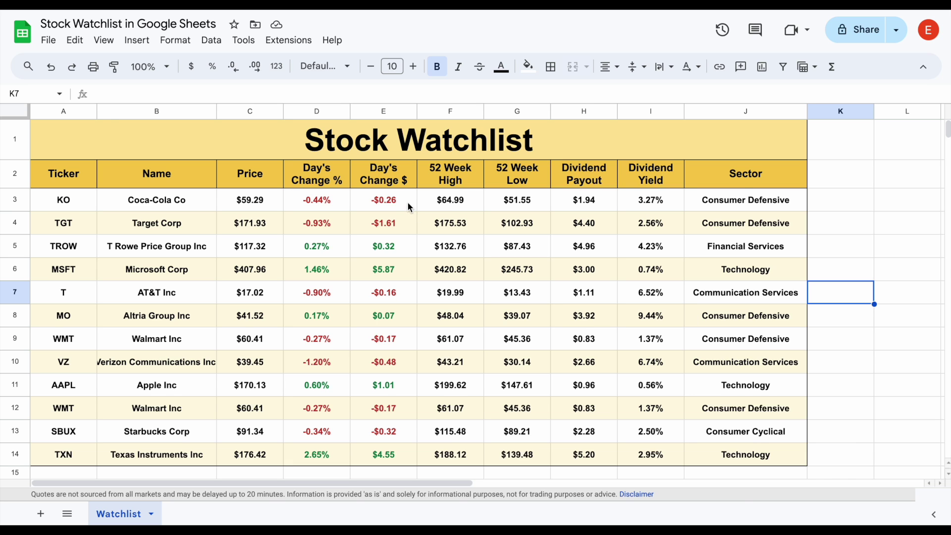
{"action": "left_click", "coordinate": [300, 40]}
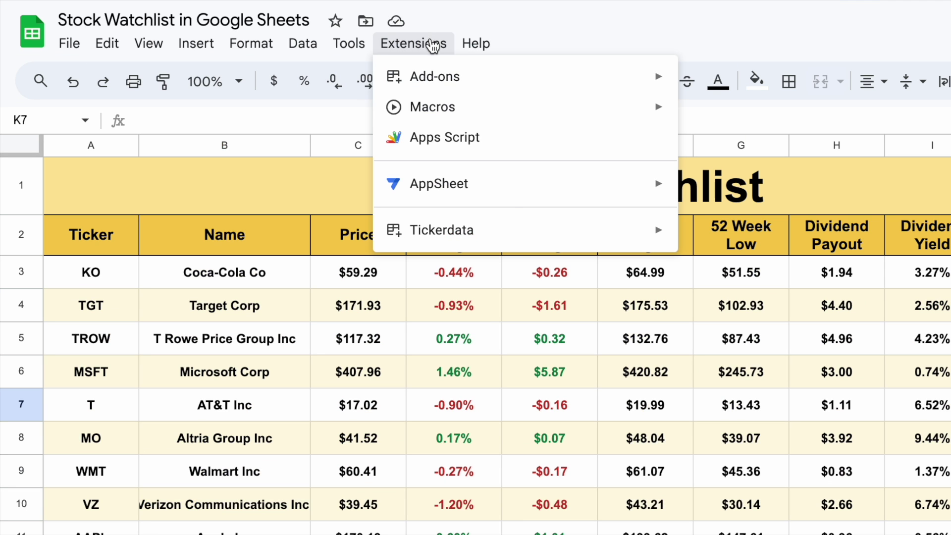
{"action": "mouse_move", "coordinate": [526, 242]}
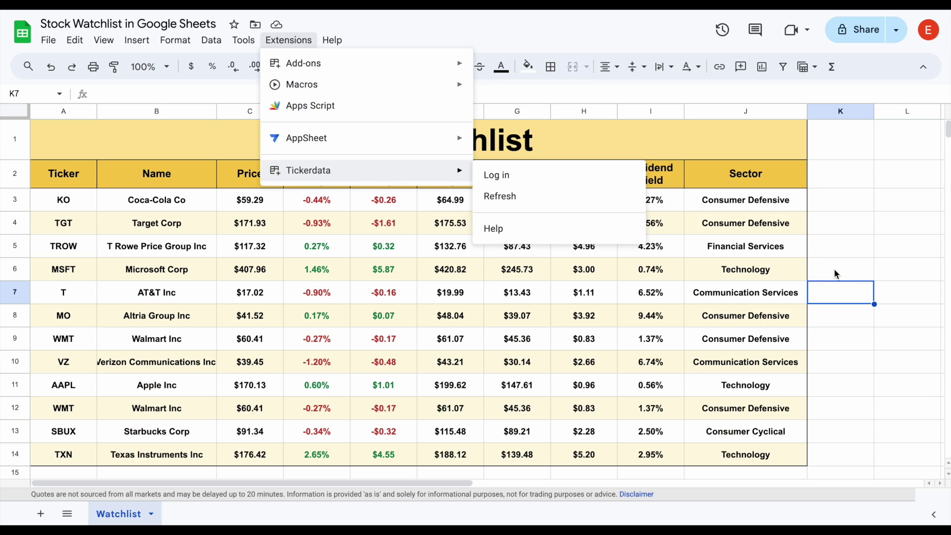
{"action": "left_click", "coordinate": [836, 274]}
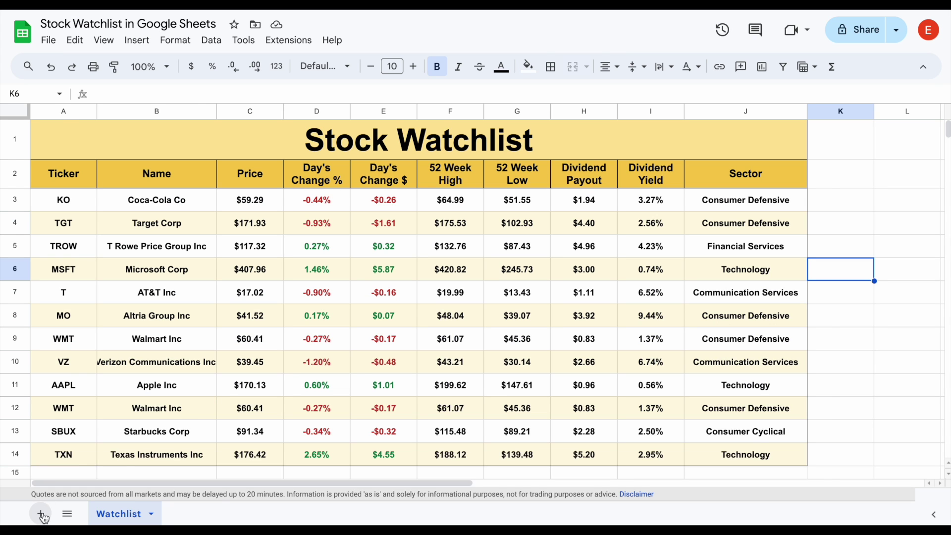
Add a new sheet and merge cells A1:I1 in it
{"action": "left_click", "coordinate": [41, 515]}
{"action": "left_click", "coordinate": [215, 198]}
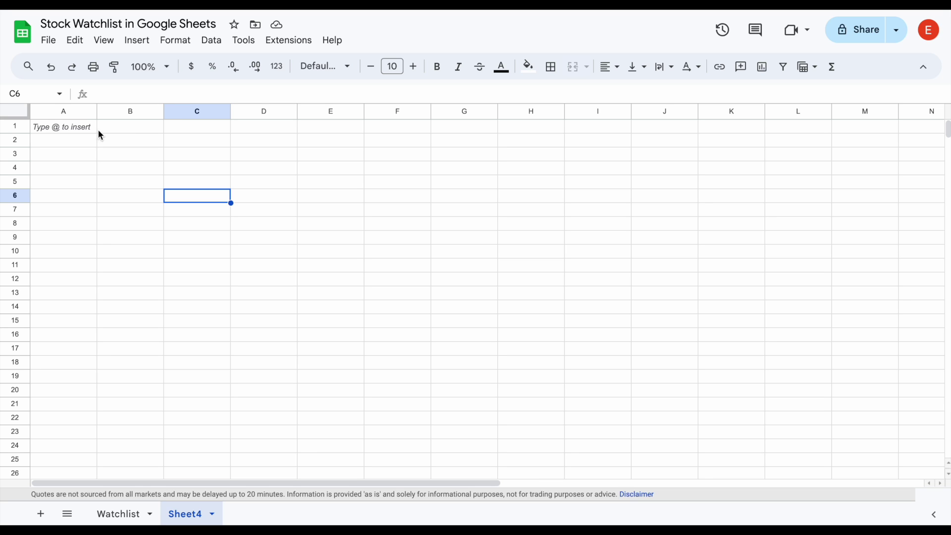
{"action": "left_click_drag", "start_coordinate": [77, 129], "coordinate": [596, 127]}
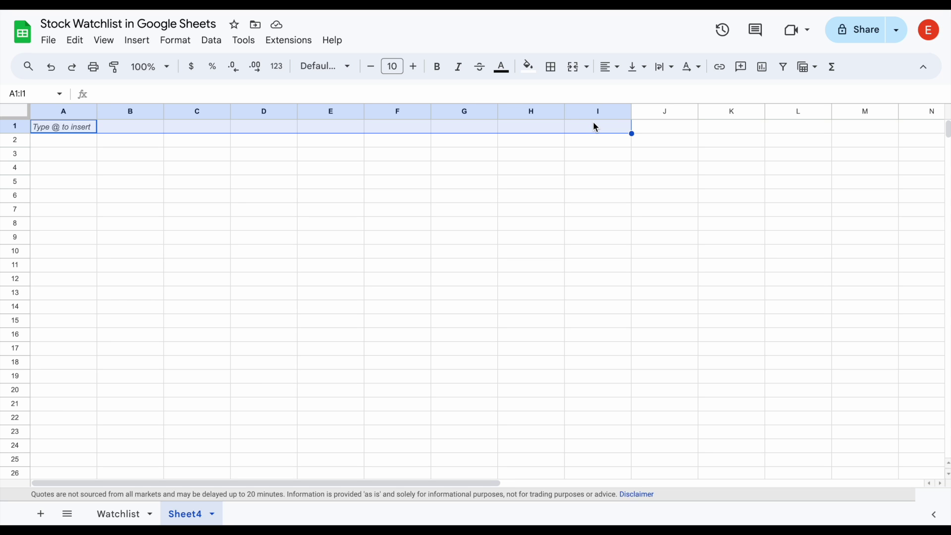
{"action": "left_click", "coordinate": [574, 73]}
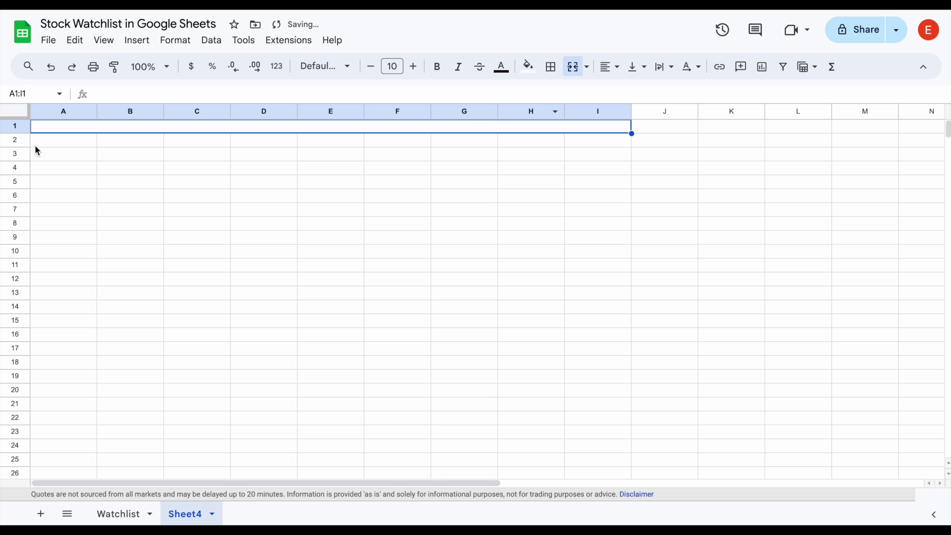
Increase the height of row 1 and enter the title "Stock Watchlist" in the merged cell
{"action": "left_click_drag", "start_coordinate": [15, 133], "coordinate": [15, 154]}
{"action": "double_click", "coordinate": [187, 144]}
{"action": "type", "text": "Stock "}
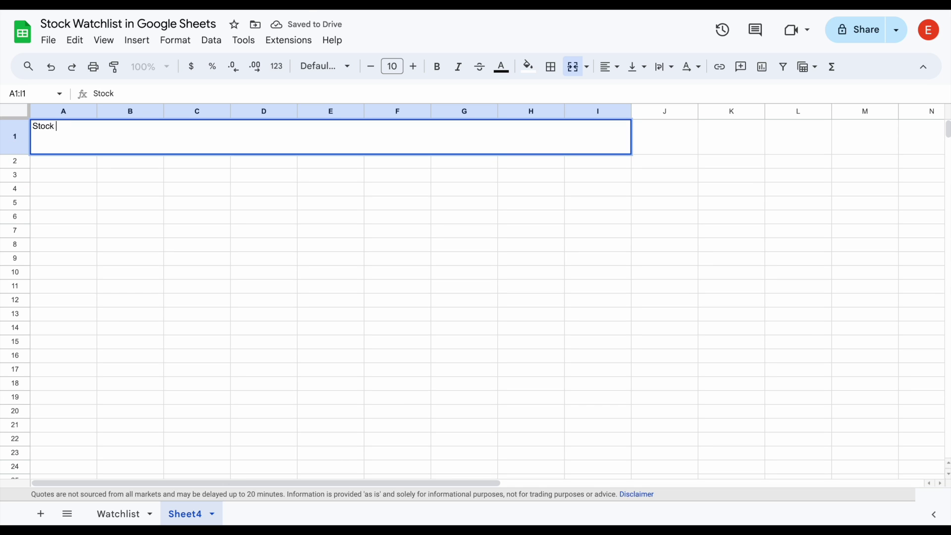
{"action": "type", "text": "Watchlist"}
{"action": "key", "text": "Return"}
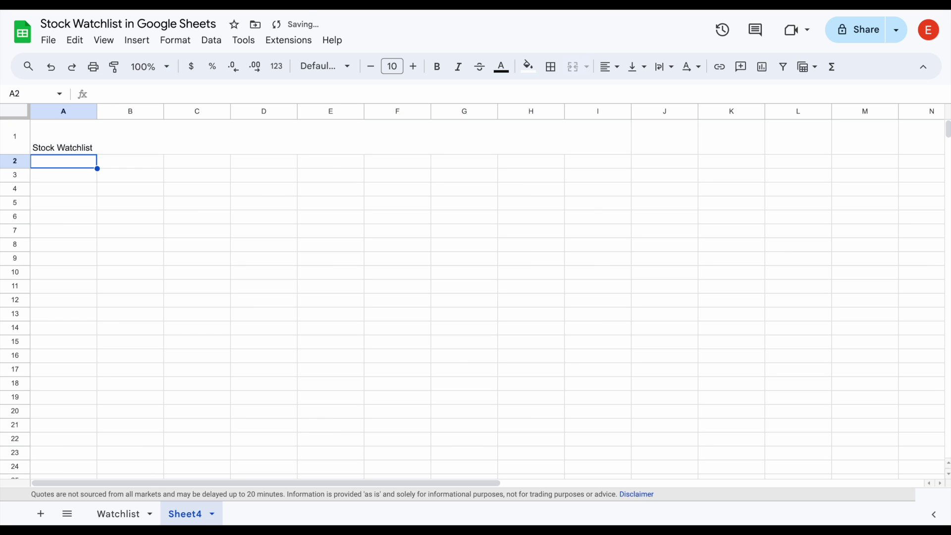
Apply an outer border around the merged title cell A1:I1
{"action": "left_click", "coordinate": [282, 144]}
{"action": "left_click", "coordinate": [550, 67]}
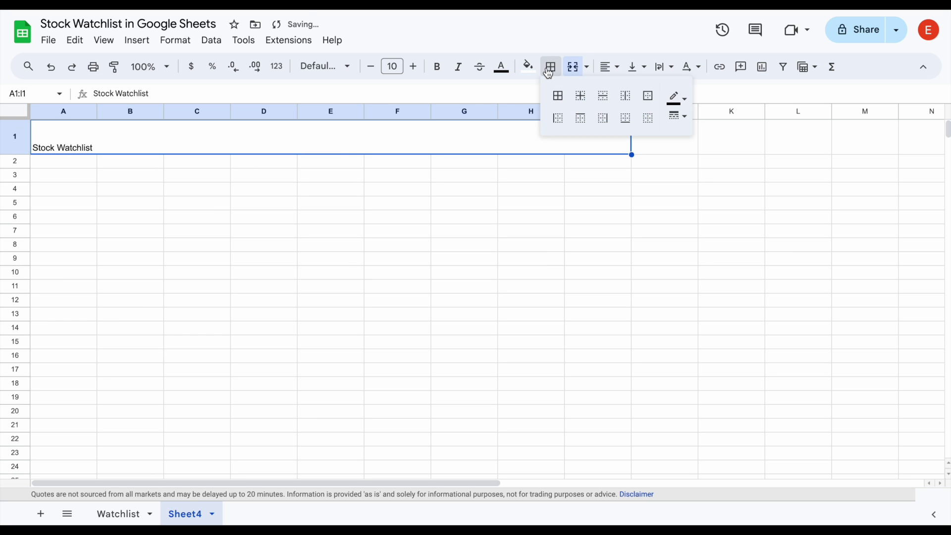
{"action": "left_click", "coordinate": [647, 96]}
{"action": "left_click", "coordinate": [520, 191]}
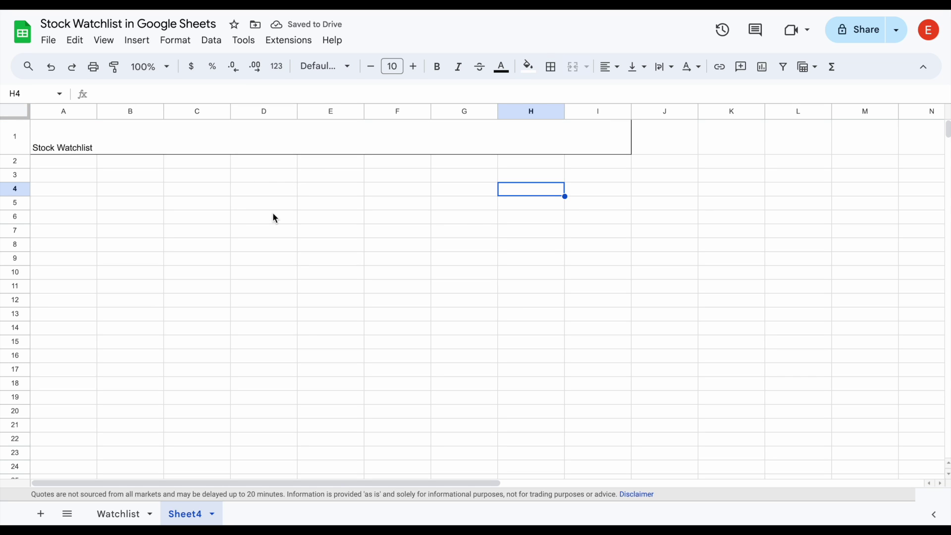
Enter the column headers "Ticker", "Name" and "Price" in cells A2 to C2
{"action": "left_click", "coordinate": [78, 164]}
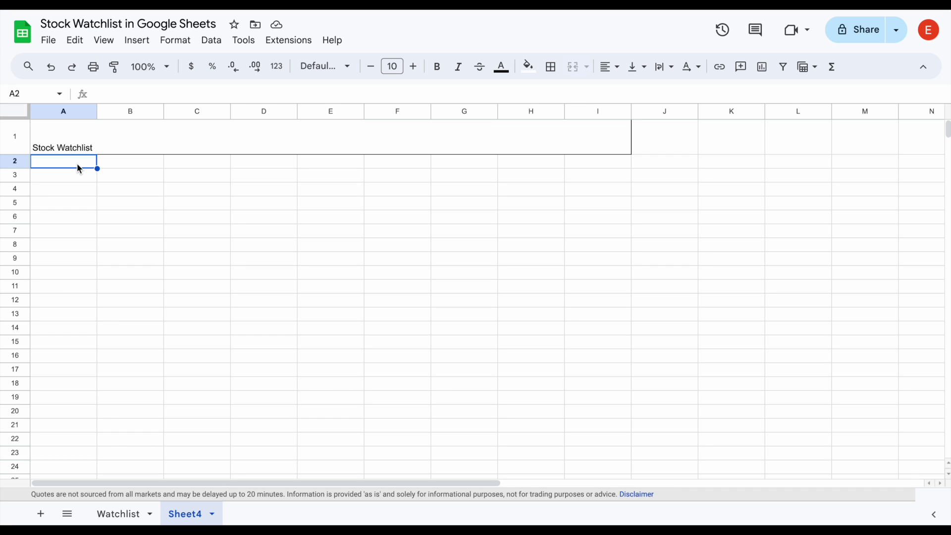
{"action": "type", "text": "Ticker"}
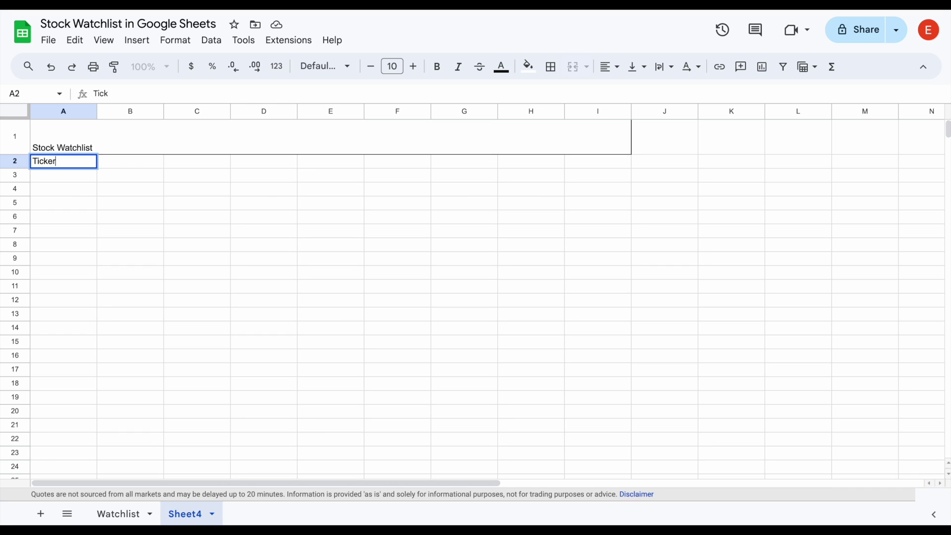
{"action": "key", "text": "Tab"}
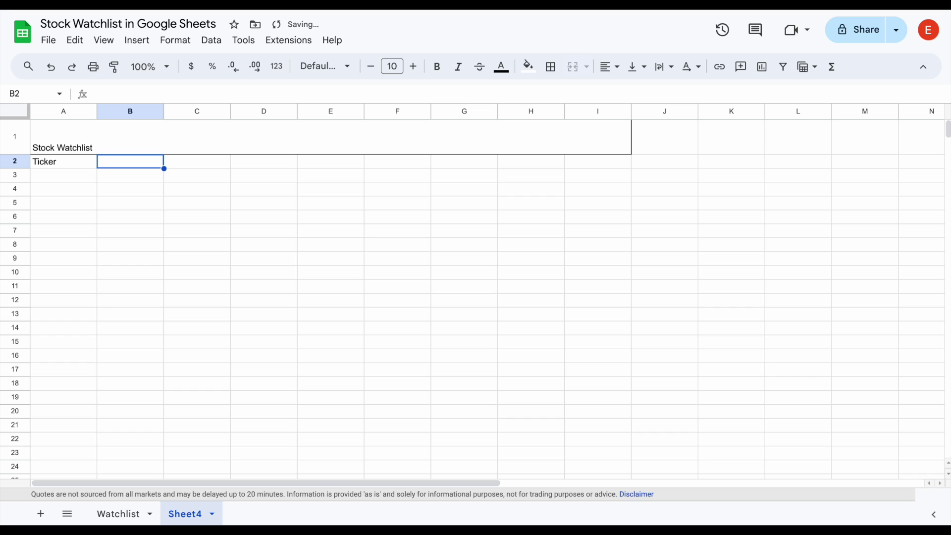
{"action": "type", "text": "Name"}
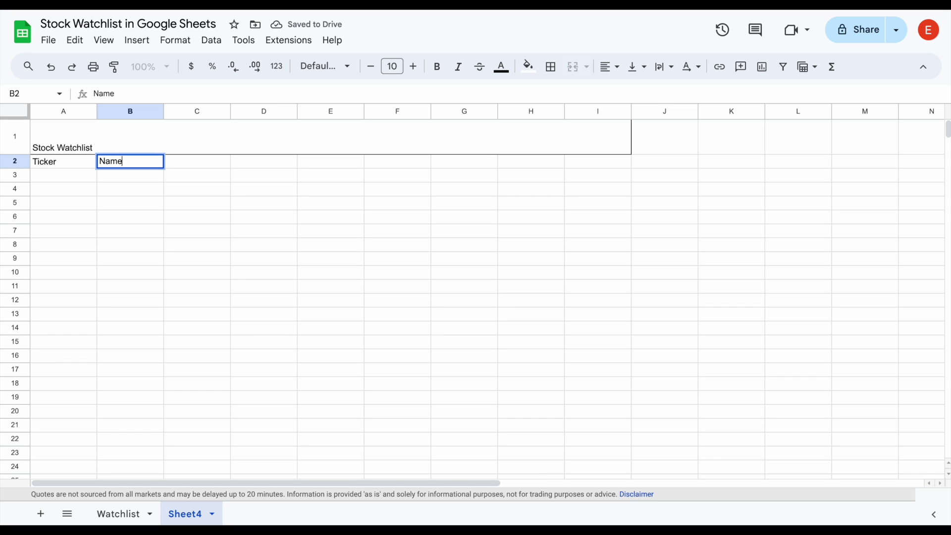
{"action": "key", "text": "Return"}
{"action": "left_click", "coordinate": [130, 161]}
{"action": "left_click", "coordinate": [197, 162]}
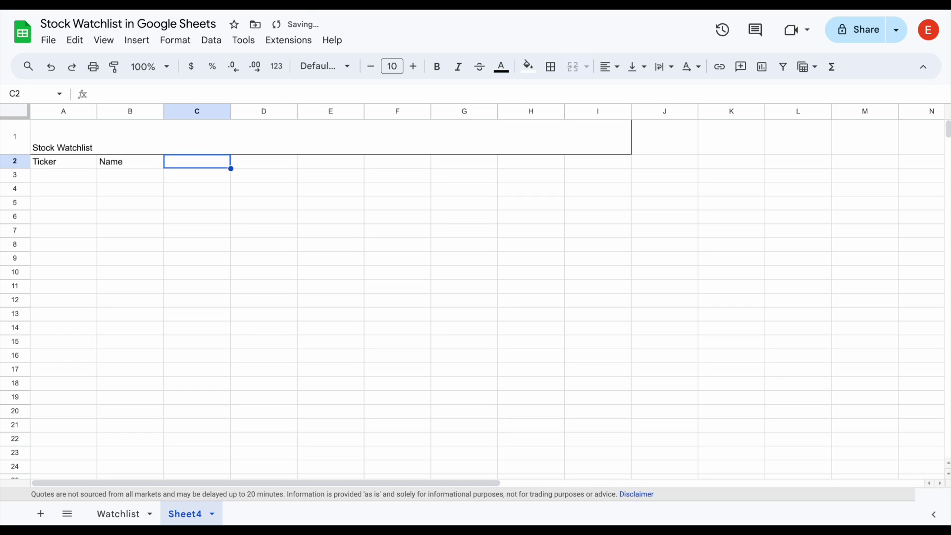
{"action": "type", "text": "Price"}
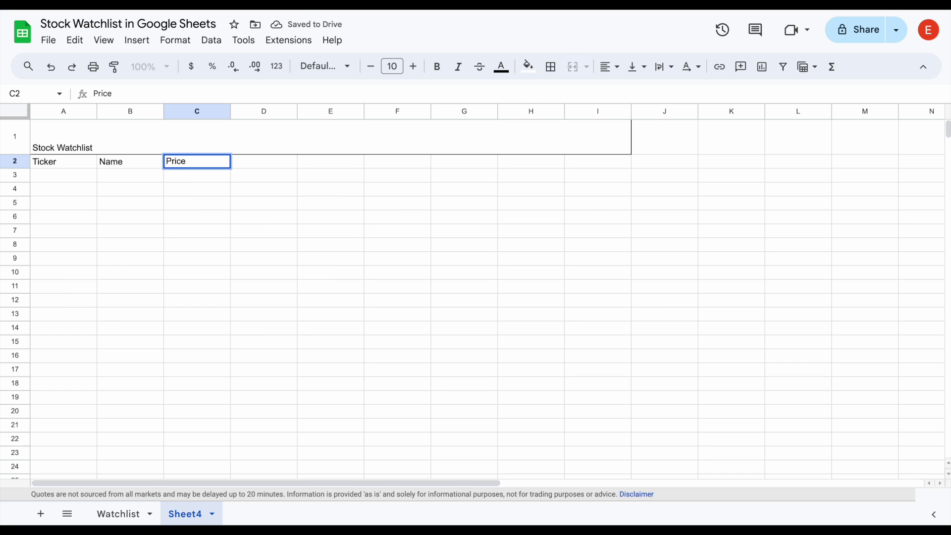
{"action": "key", "text": "Tab"}
Enter the headers "Days' Change %" in D2 and "Day's Change $" in E2
{"action": "type", "text": "Days"}
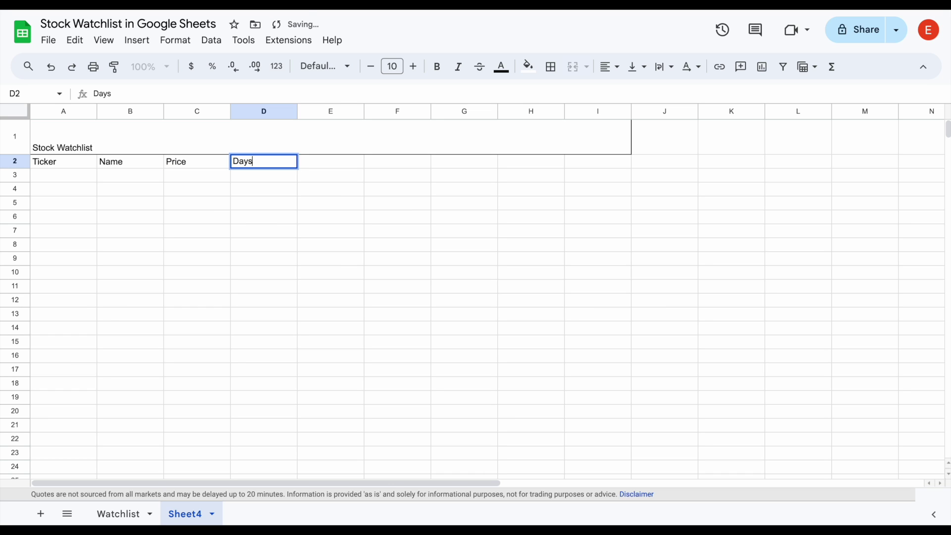
{"action": "type", "text": "' Change %"}
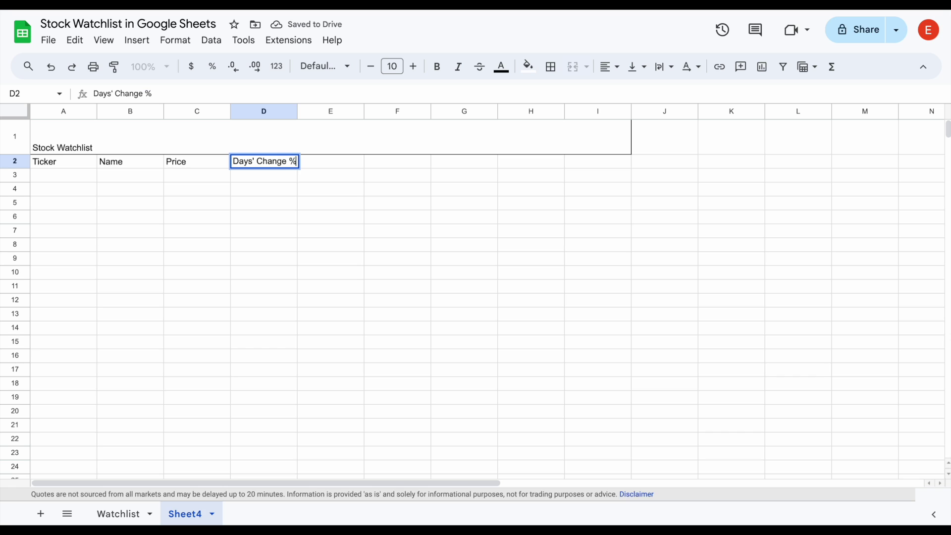
{"action": "key", "text": "Tab"}
{"action": "type", "text": "Day's Change"}
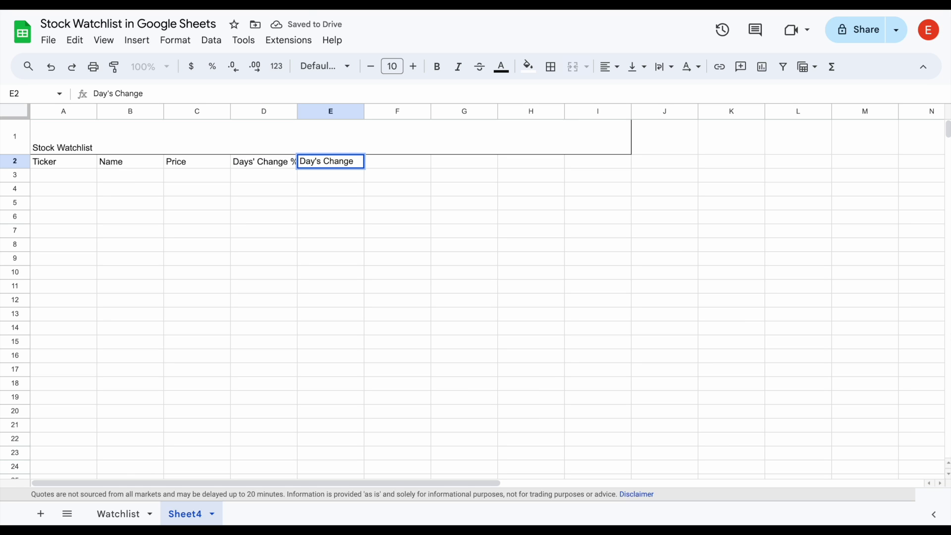
{"action": "key", "text": "Tab"}
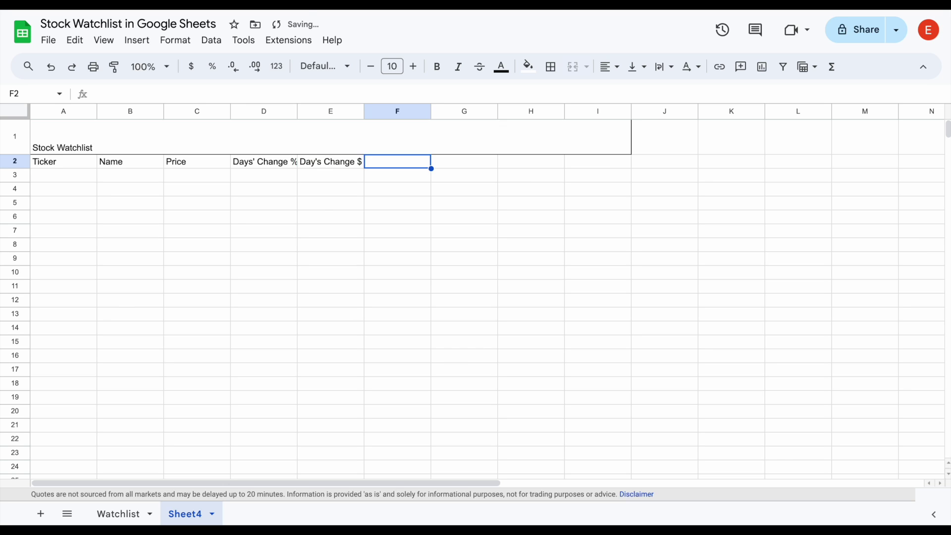
Enter the headers "52 Week High" in F2 and "52 Week Low" in G2
{"action": "type", "text": "52 W"}
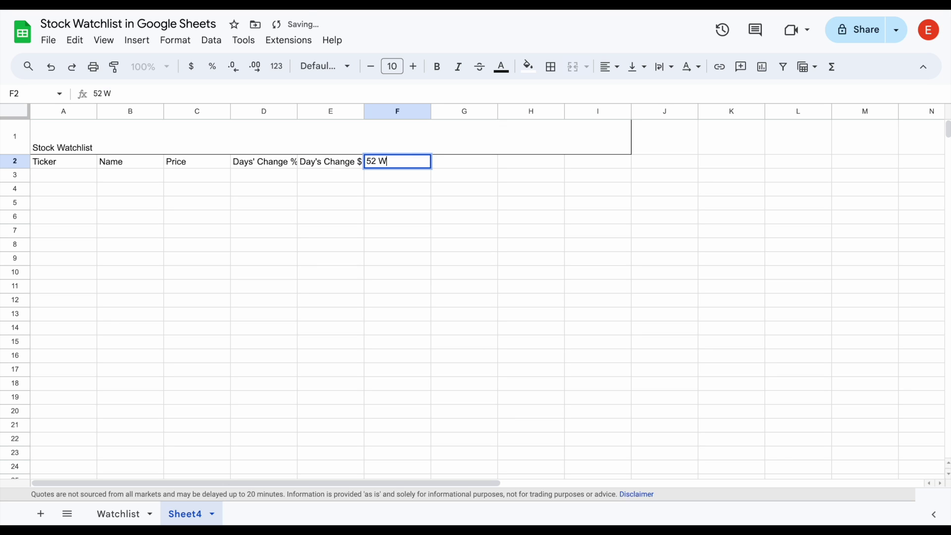
{"action": "type", "text": "eek High"}
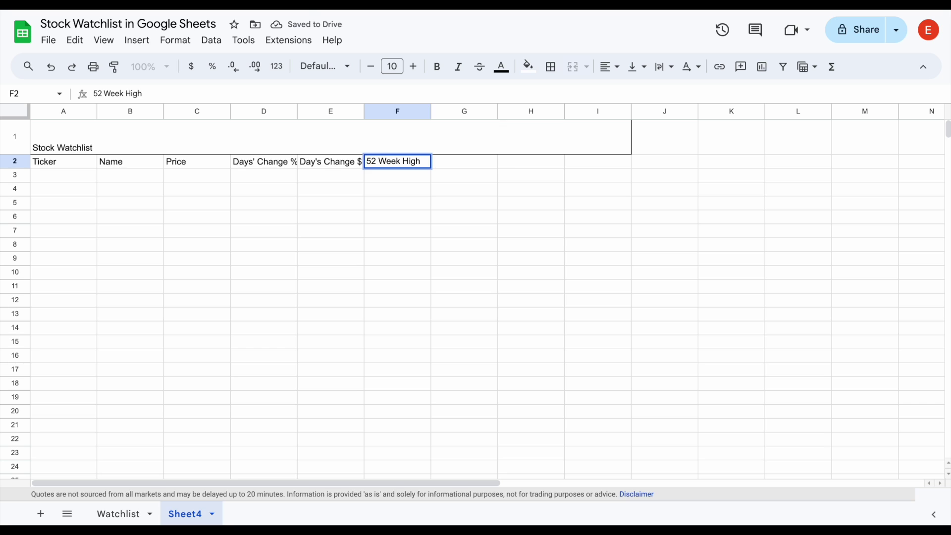
{"action": "key", "text": "Tab"}
{"action": "type", "text": "52 Week Low"}
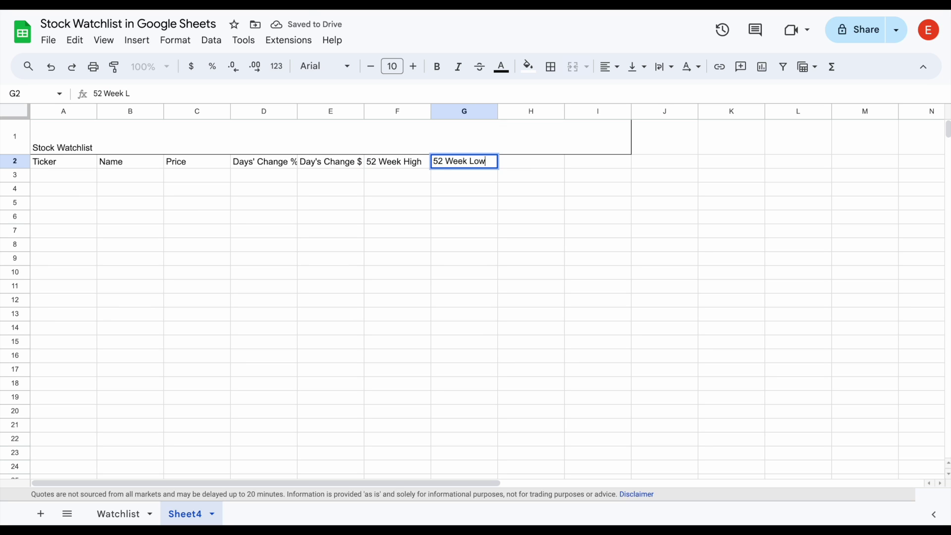
{"action": "key", "text": "Tab"}
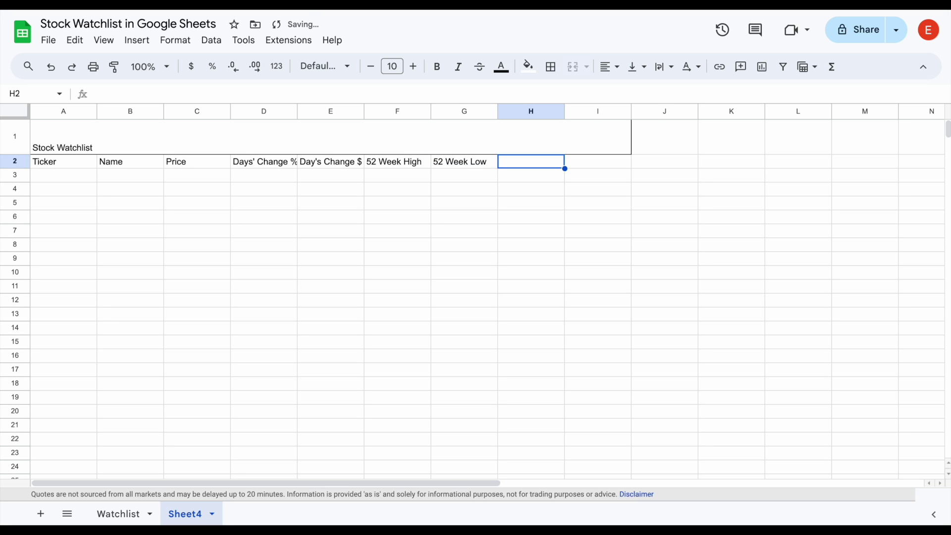
Enter the header "Dividend Payout" in cell H2
{"action": "type", "text": "Dividn"}
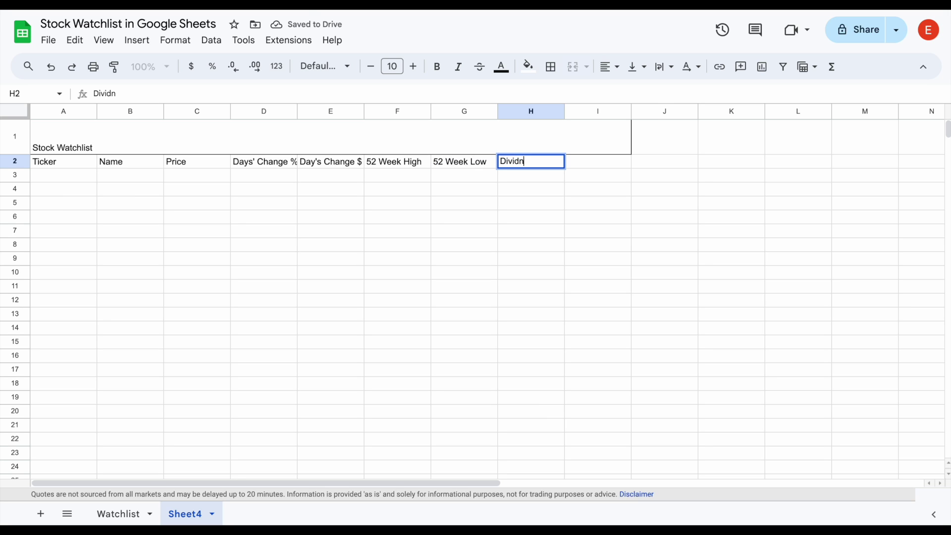
{"action": "type", "text": "end Paupit"}
{"action": "key", "text": "BackSpace"}
{"action": "key", "text": "BackSpace"}
{"action": "type", "text": "yout"}
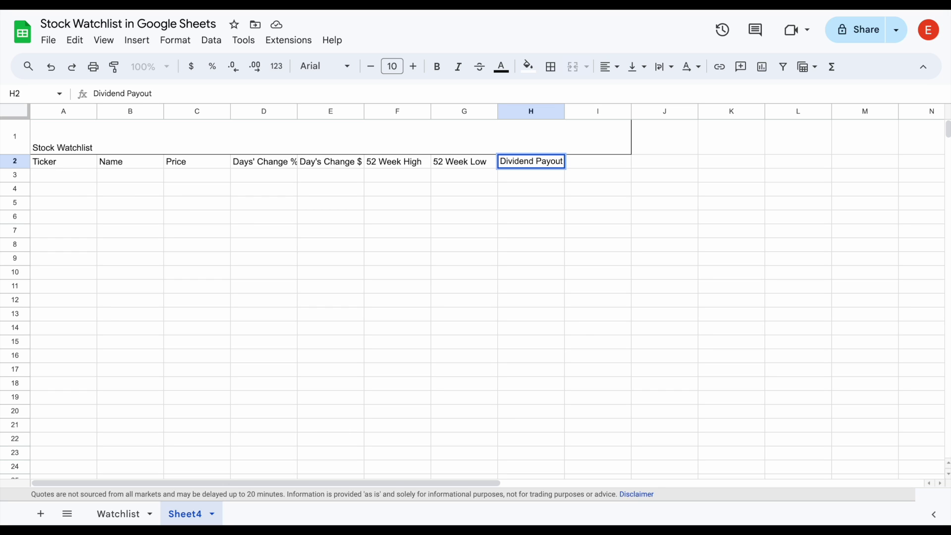
{"action": "key", "text": "Tab"}
Enter the headers "Dividend Yield" in I2 and "Sector" in J2
{"action": "type", "text": "Dividn"}
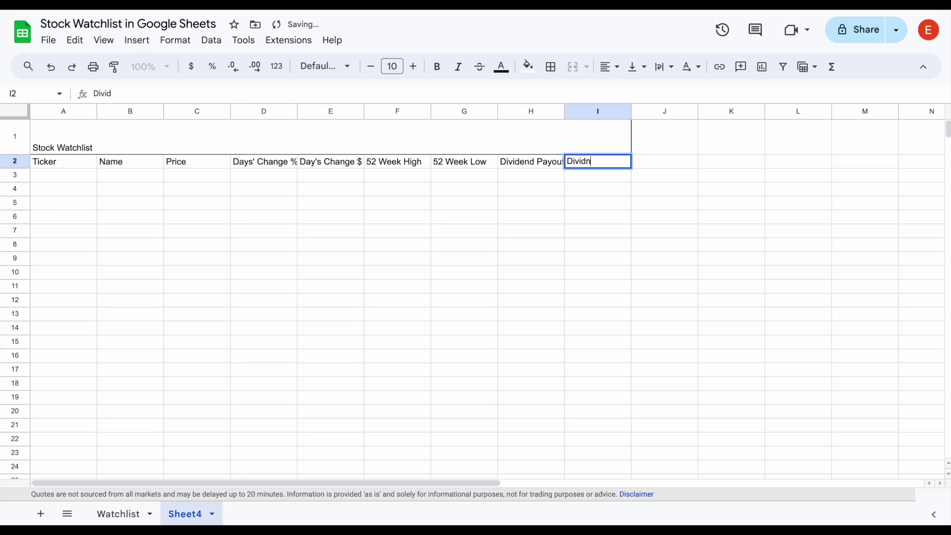
{"action": "key", "text": "BackSpace"}
{"action": "type", "text": "end Yield"}
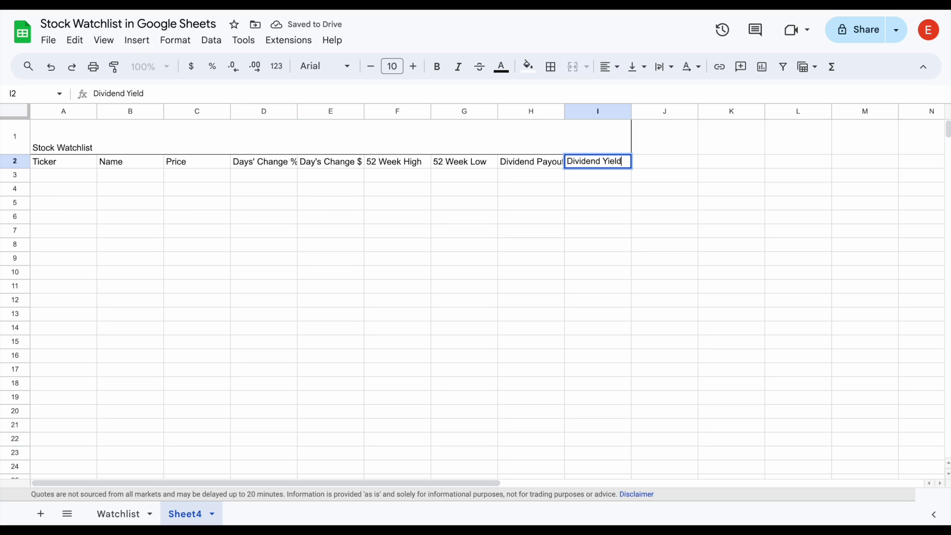
{"action": "key", "text": "Tab"}
{"action": "type", "text": "Sector"}
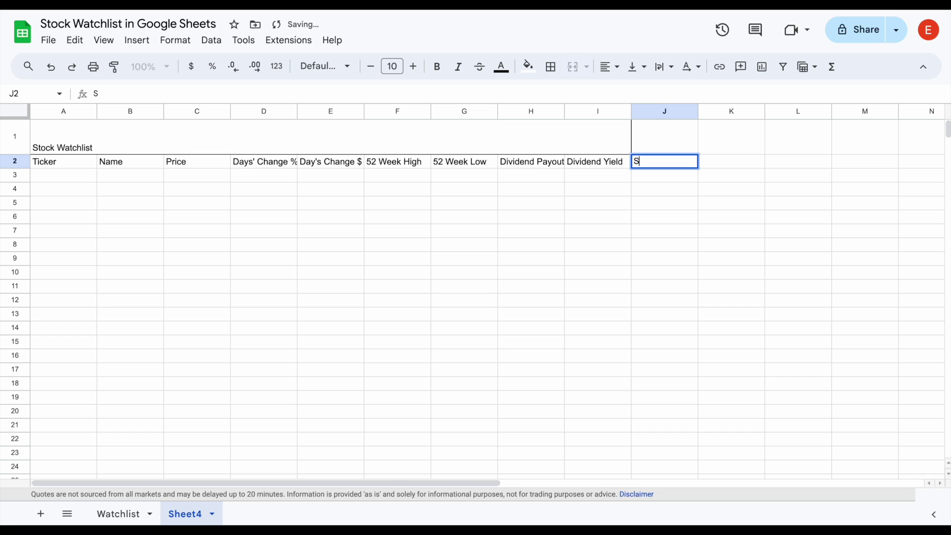
{"action": "key", "text": "Return"}
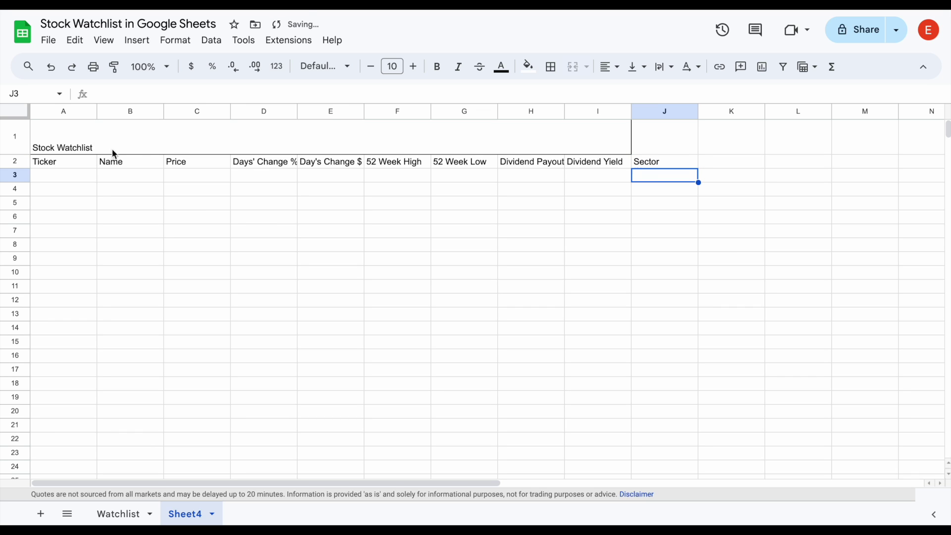
Extend the merged title across A1:J1 and apply all borders to the title and header rows, A1:J2
{"action": "left_click_drag", "start_coordinate": [609, 142], "coordinate": [654, 140]}
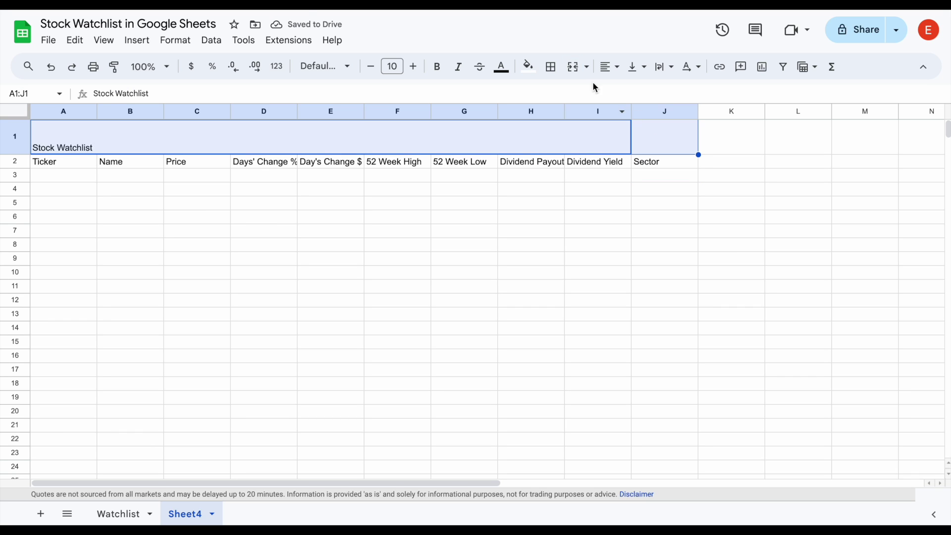
{"action": "left_click", "coordinate": [574, 68]}
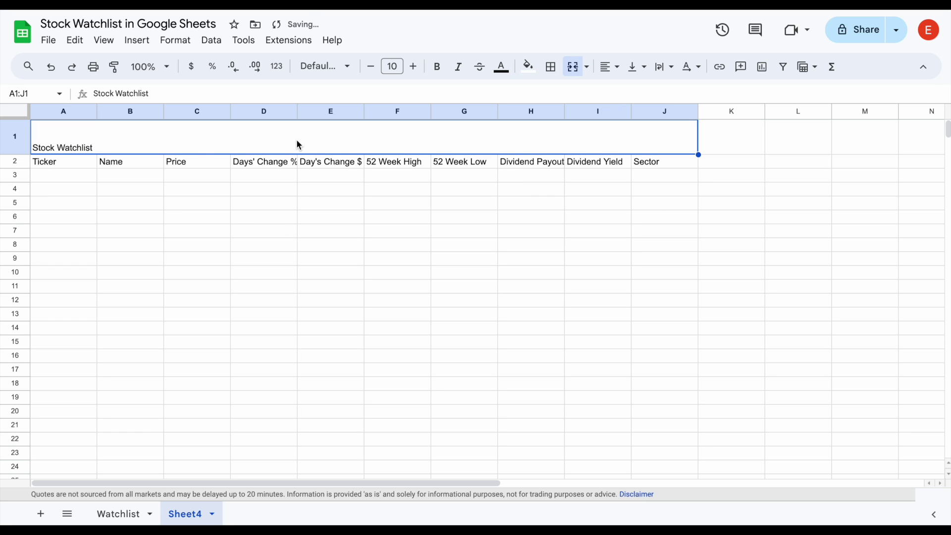
{"action": "left_click_drag", "start_coordinate": [77, 166], "coordinate": [668, 168]}
{"action": "left_click_drag", "start_coordinate": [174, 141], "coordinate": [191, 159]}
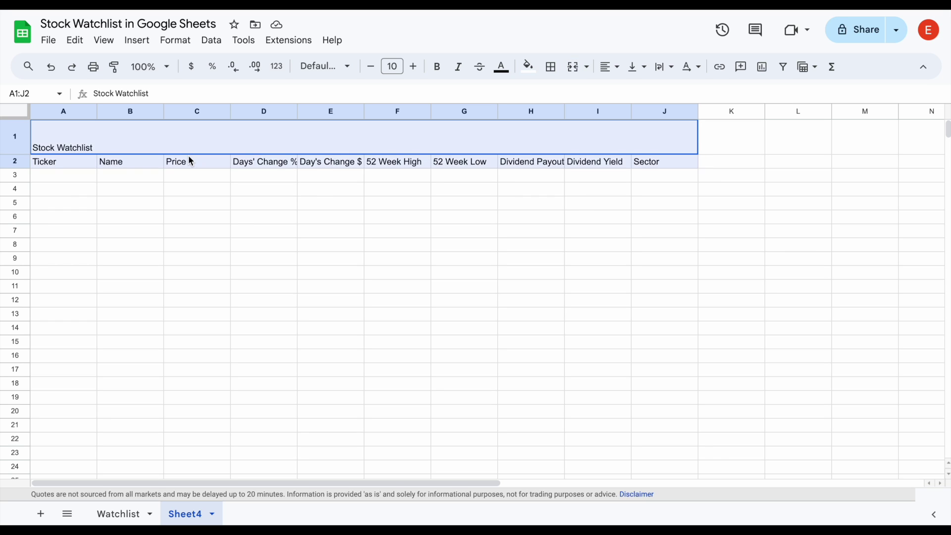
{"action": "left_click", "coordinate": [552, 69]}
{"action": "left_click", "coordinate": [558, 96]}
Center the contents of the entire sheet horizontally
{"action": "left_click", "coordinate": [17, 115]}
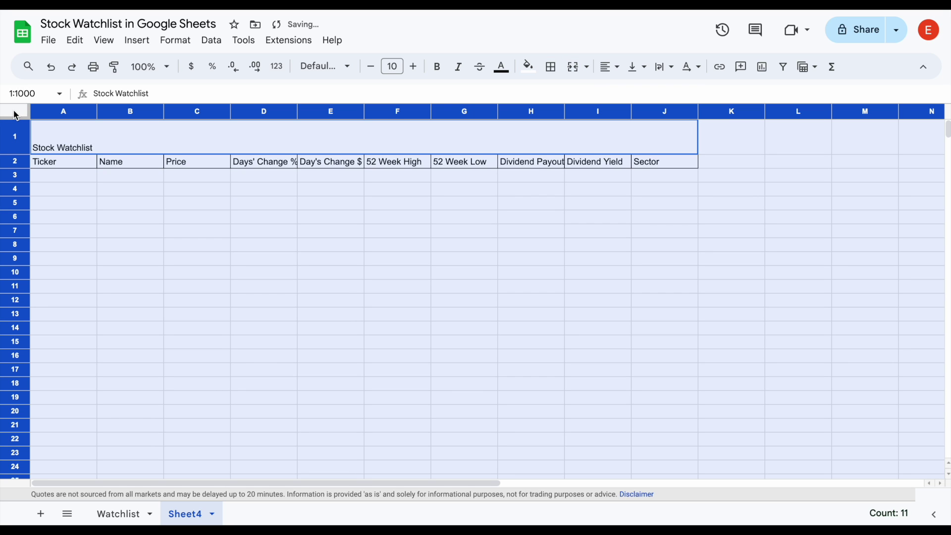
{"action": "left_click", "coordinate": [612, 72]}
{"action": "left_click", "coordinate": [631, 92]}
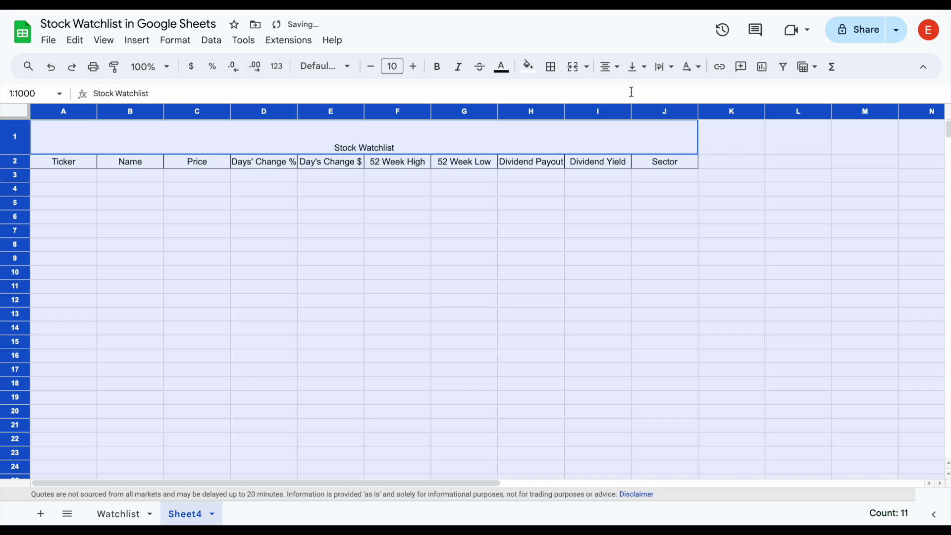
{"action": "left_click", "coordinate": [470, 233]}
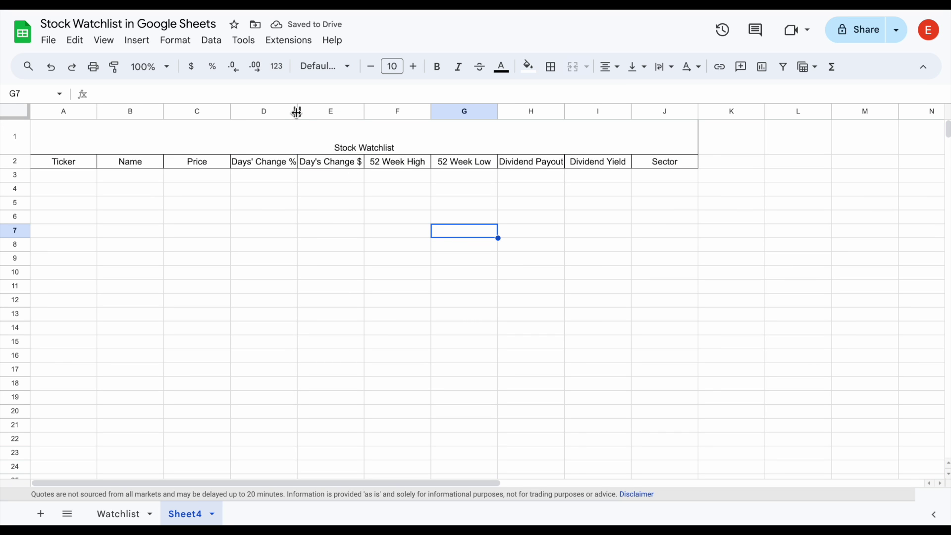
Widen columns D and E slightly so the "Days' Change %" and "Day's Change $" headers have more room
{"action": "left_click_drag", "start_coordinate": [298, 112], "coordinate": [310, 113]}
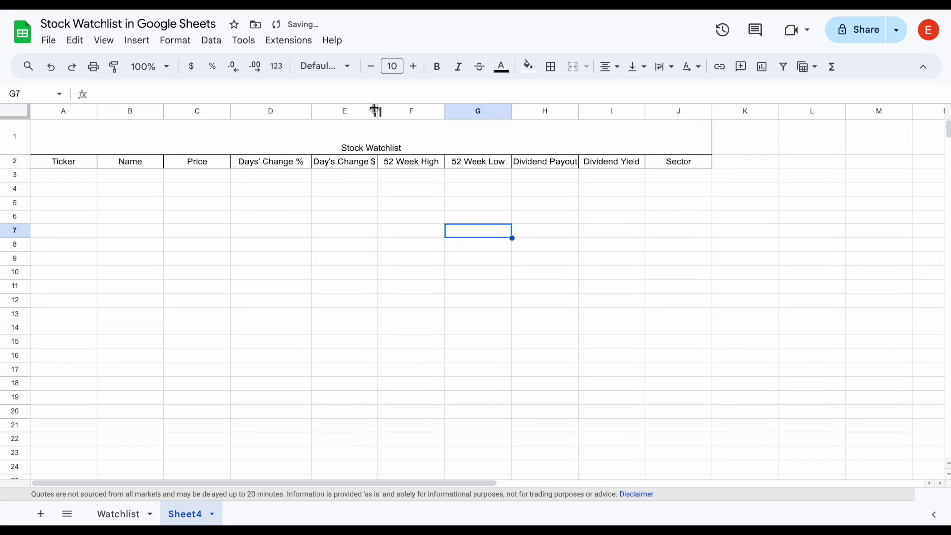
{"action": "left_click_drag", "start_coordinate": [378, 111], "coordinate": [388, 111]}
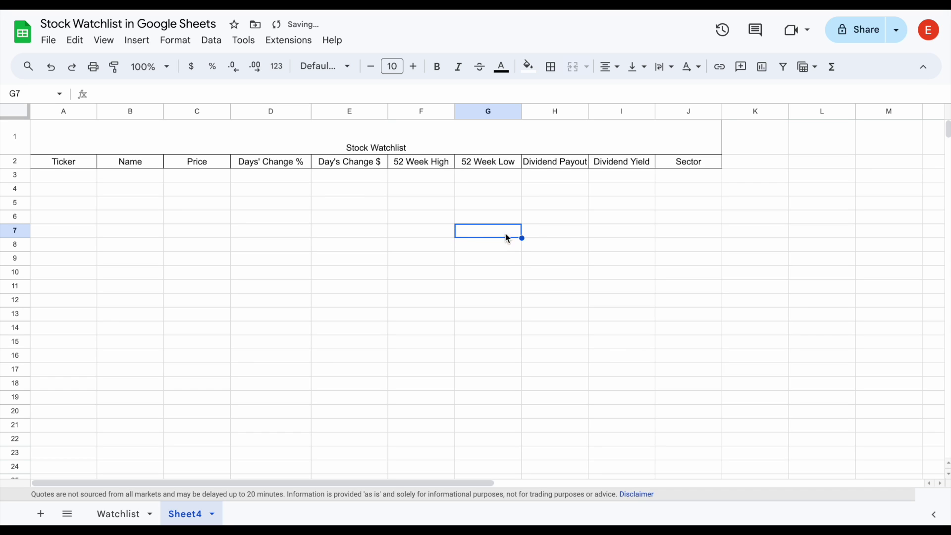
{"action": "left_click", "coordinate": [583, 233]}
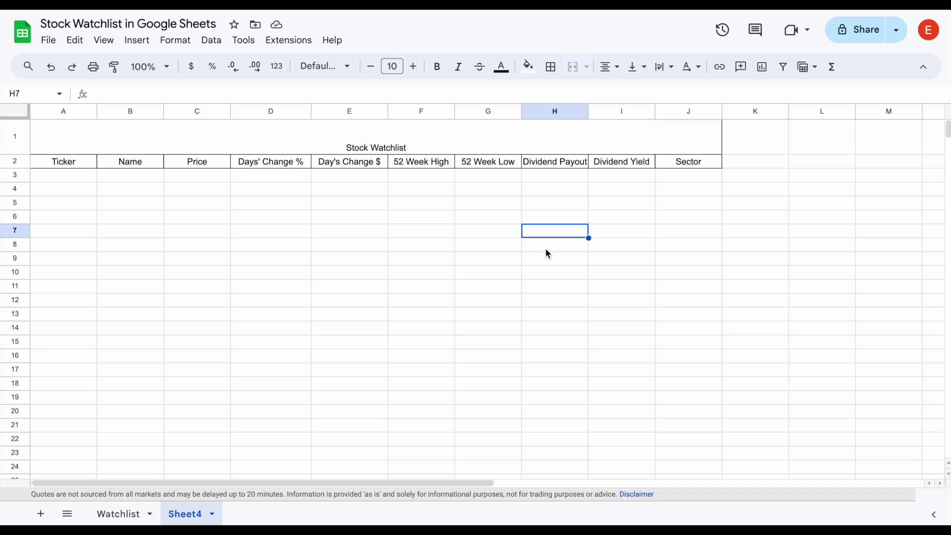
Enter the ticker "KO" in cell A3 under the Ticker header
{"action": "left_click", "coordinate": [76, 180]}
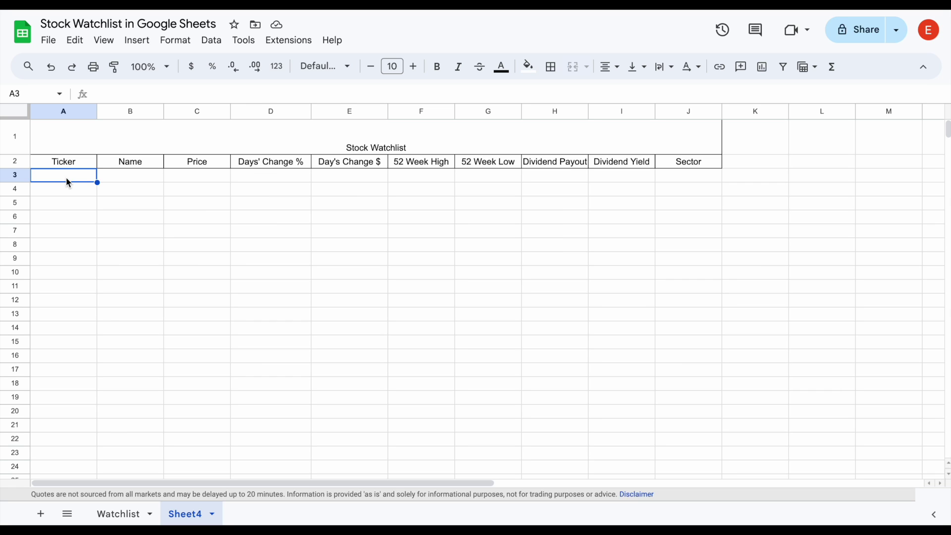
{"action": "type", "text": "KO"}
{"action": "key", "text": "Return"}
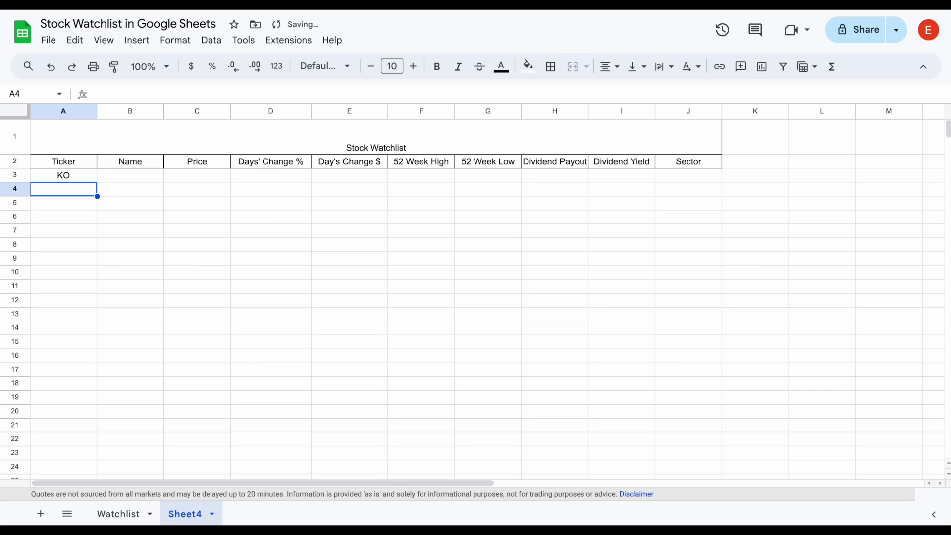
{"action": "left_click", "coordinate": [90, 177]}
{"action": "left_click_drag", "start_coordinate": [135, 177], "coordinate": [700, 184]}
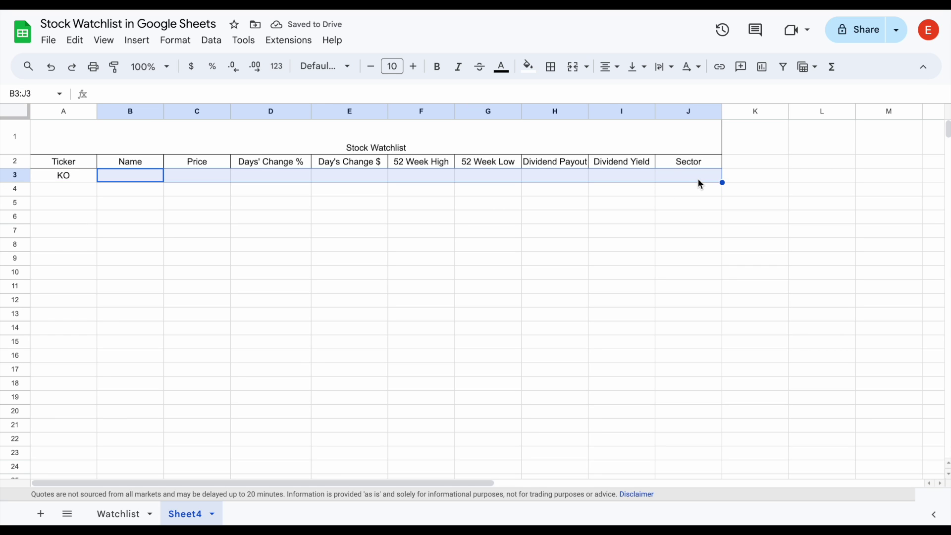
{"action": "left_click", "coordinate": [88, 180]}
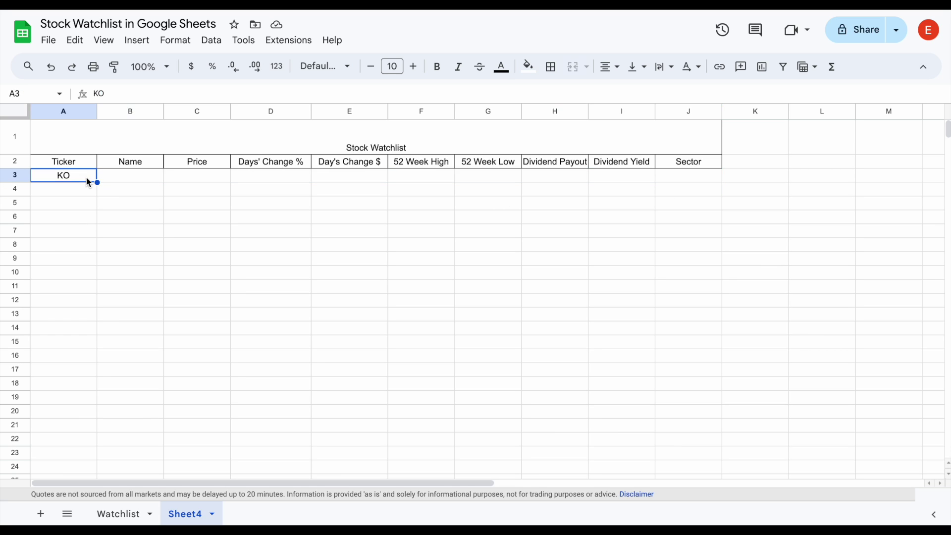
Enter the formula =GOOGLEFINANCE(A3,"name") in B3 to fetch the company name, and widen column B slightly
{"action": "left_click", "coordinate": [134, 181]}
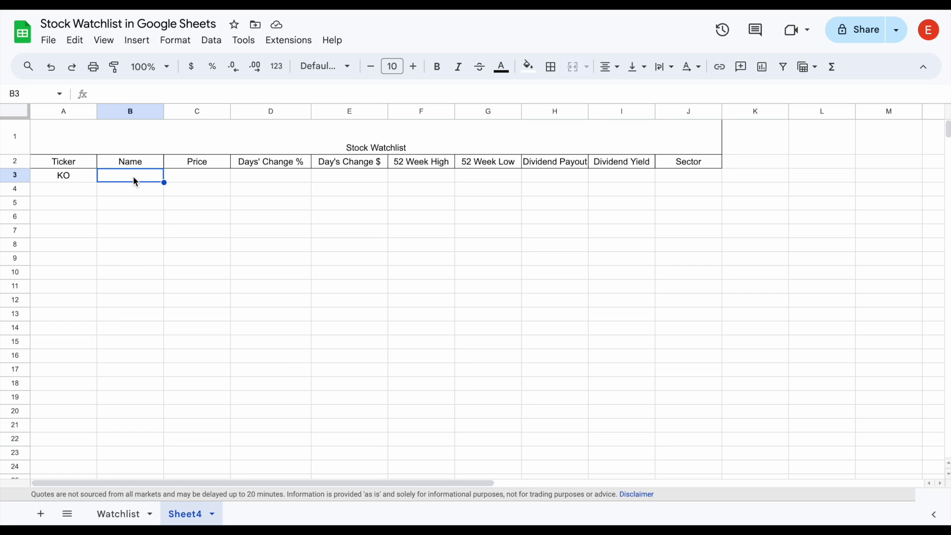
{"action": "type", "text": "=go"}
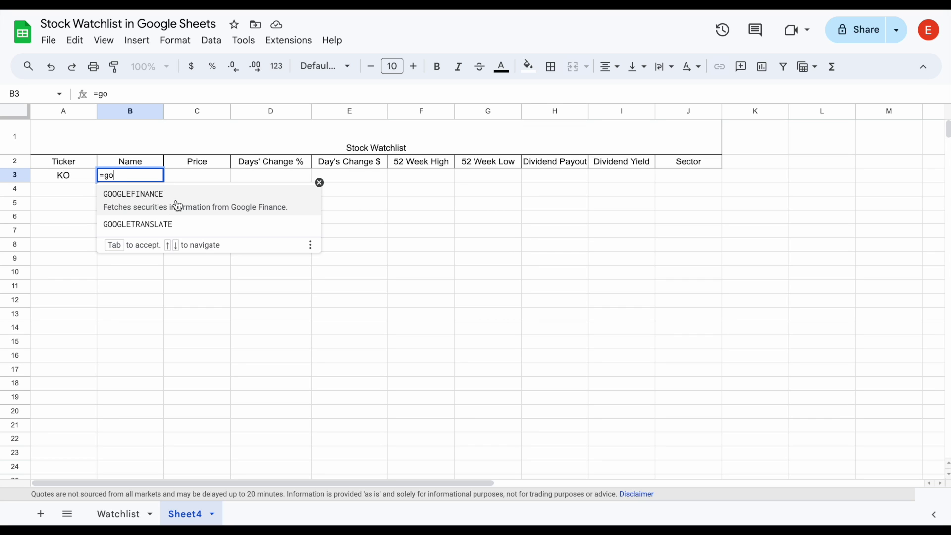
{"action": "left_click", "coordinate": [185, 204]}
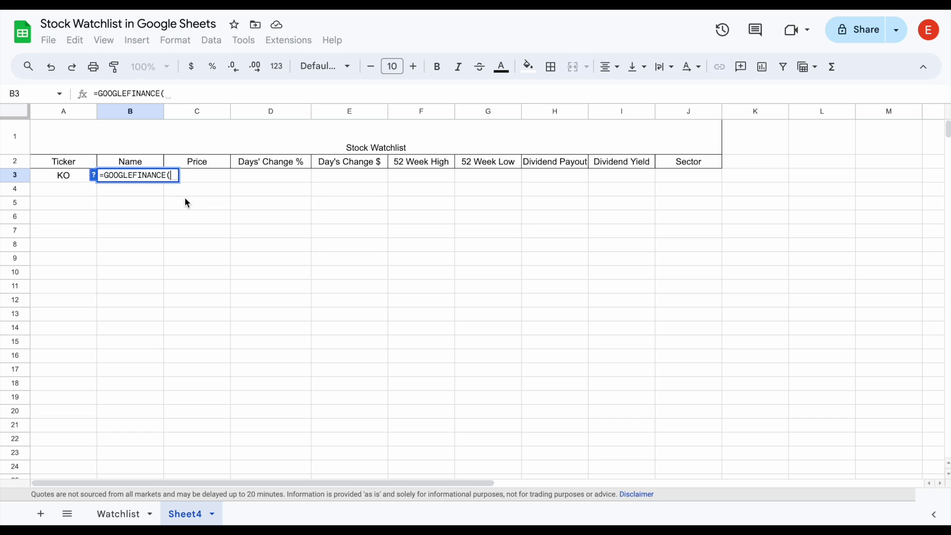
{"action": "left_click", "coordinate": [70, 177]}
{"action": "type", "text": ","}
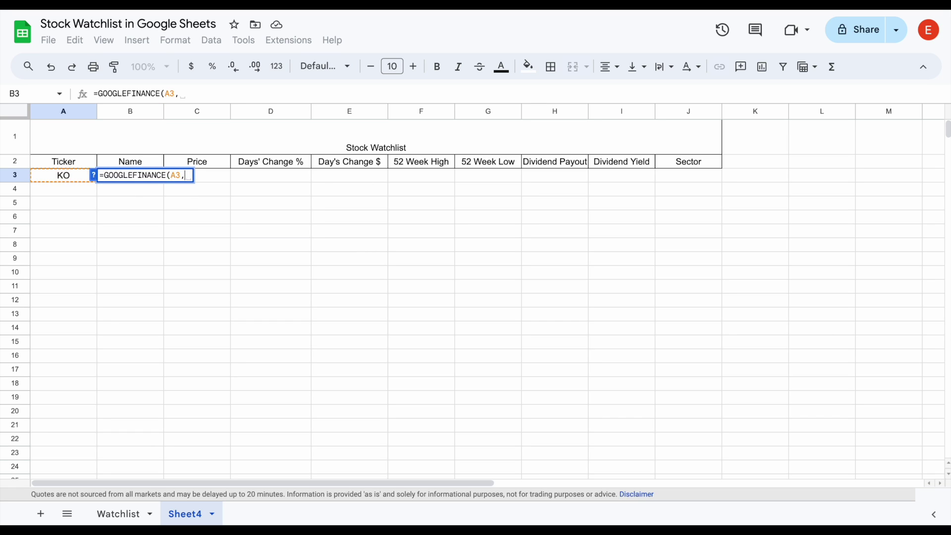
{"action": "type", "text": "\"name"}
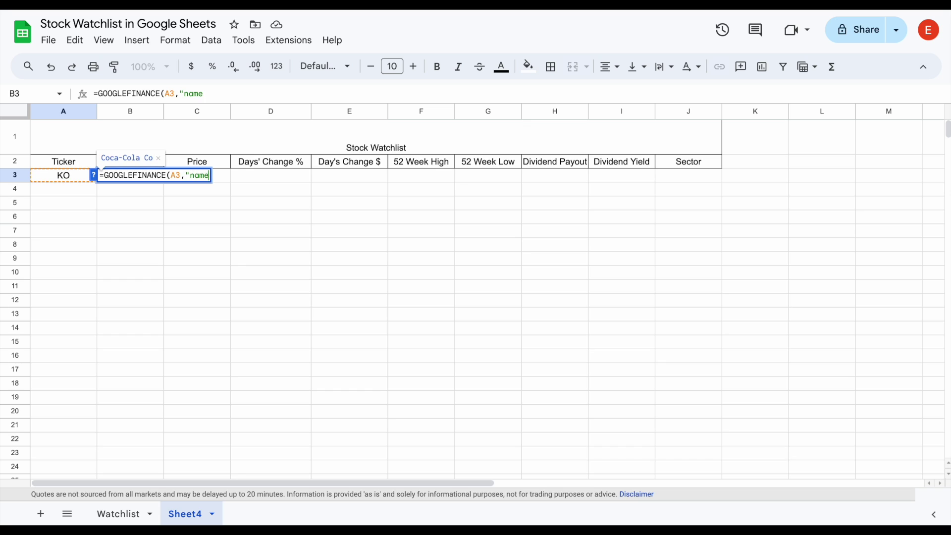
{"action": "type", "text": "\")"}
{"action": "key", "text": "Return"}
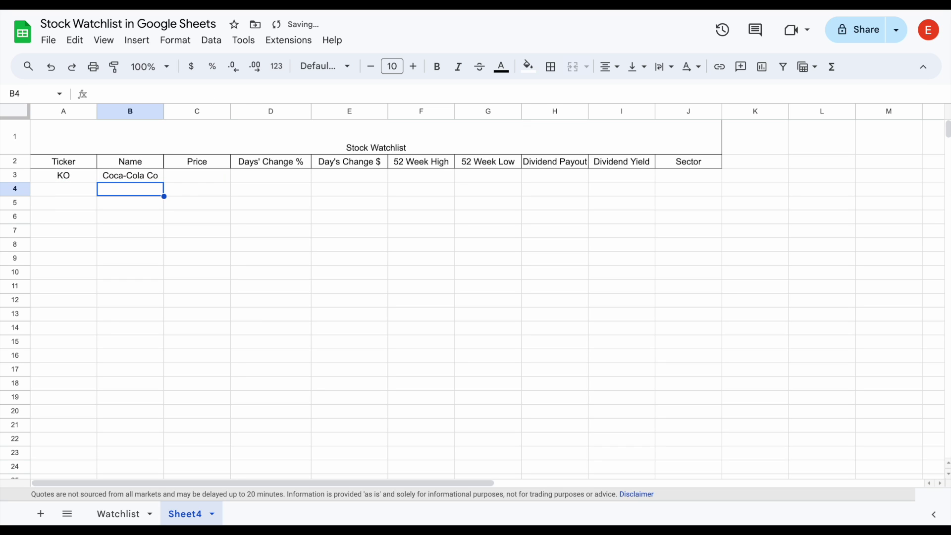
{"action": "left_click", "coordinate": [155, 179]}
{"action": "left_click_drag", "start_coordinate": [164, 111], "coordinate": [173, 112]}
Test the name lookup by changing the ticker in A3 to "PEP", and set it back to "KO"
{"action": "left_click", "coordinate": [84, 177]}
{"action": "type", "text": "PEP"}
{"action": "key", "text": "Return"}
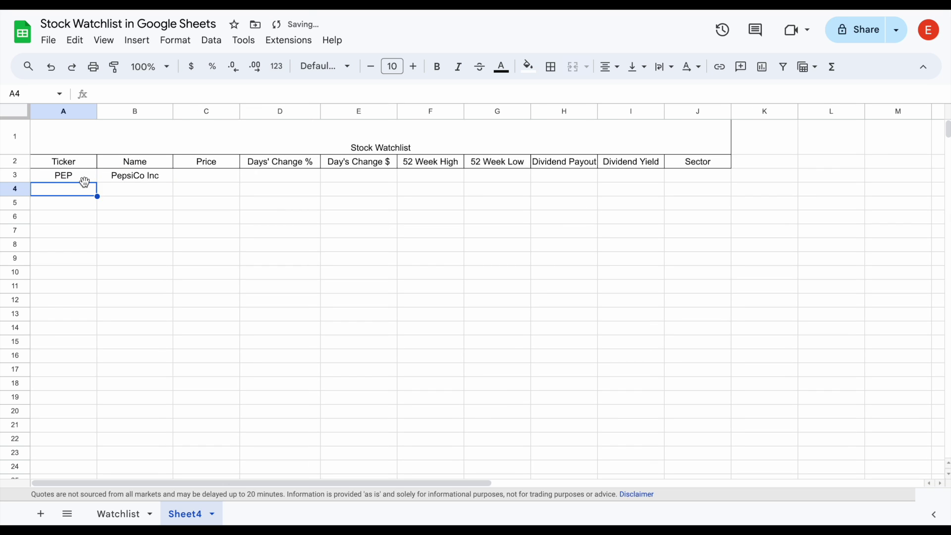
{"action": "left_click", "coordinate": [82, 174]}
{"action": "type", "text": "KO"}
{"action": "key", "text": "Return"}
{"action": "left_click", "coordinate": [169, 178]}
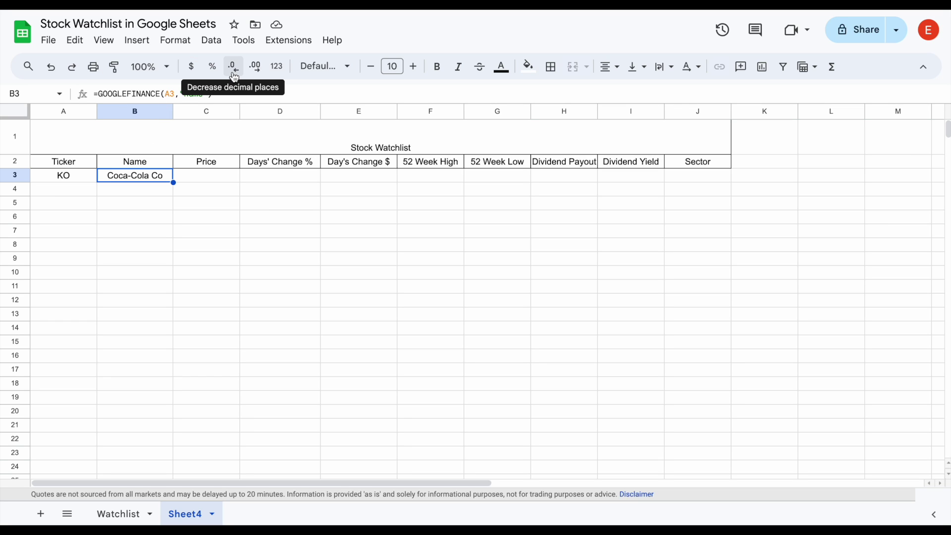
Enter the formula =GOOGLEFINANCE(A3) in C3 to fetch the stock's current price
{"action": "left_click", "coordinate": [218, 181]}
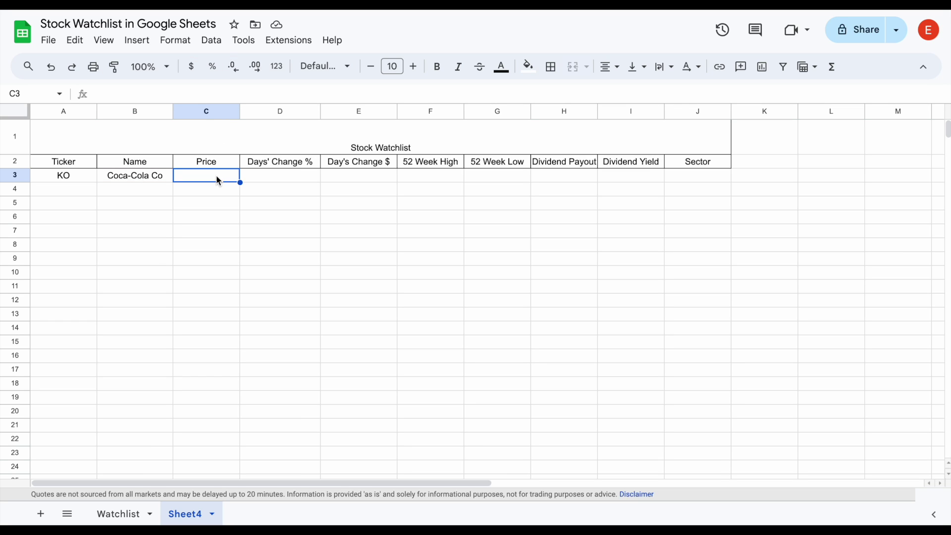
{"action": "type", "text": "=goo"}
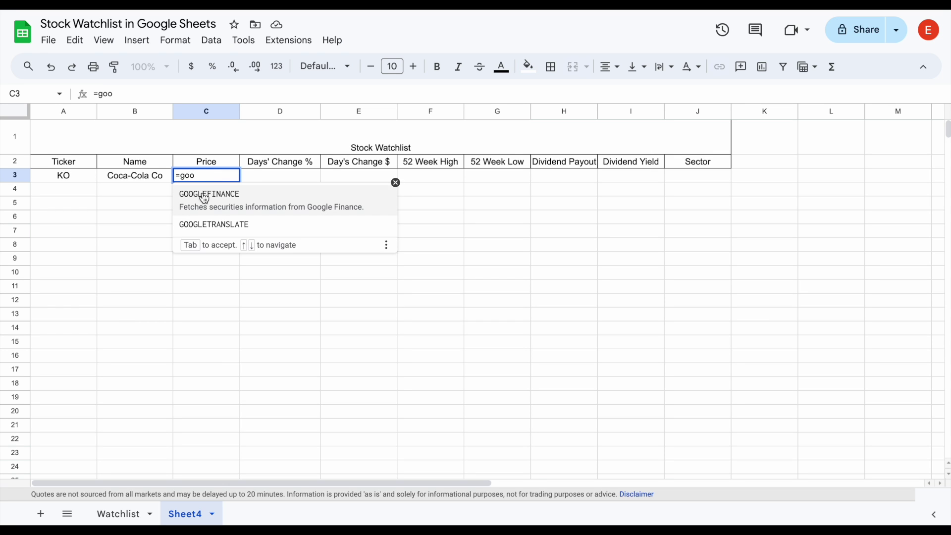
{"action": "left_click", "coordinate": [206, 196]}
{"action": "left_click", "coordinate": [84, 181]}
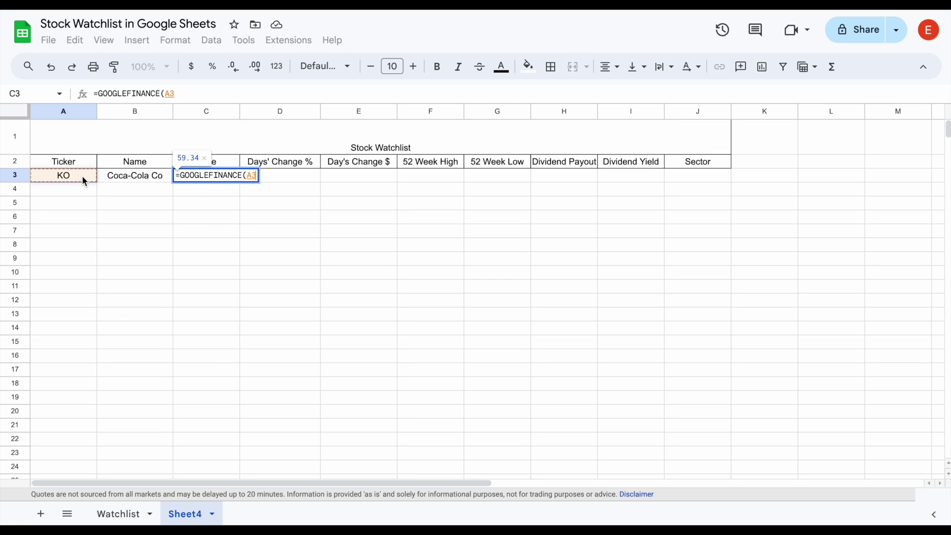
{"action": "type", "text": ")"}
{"action": "key", "text": "Return"}
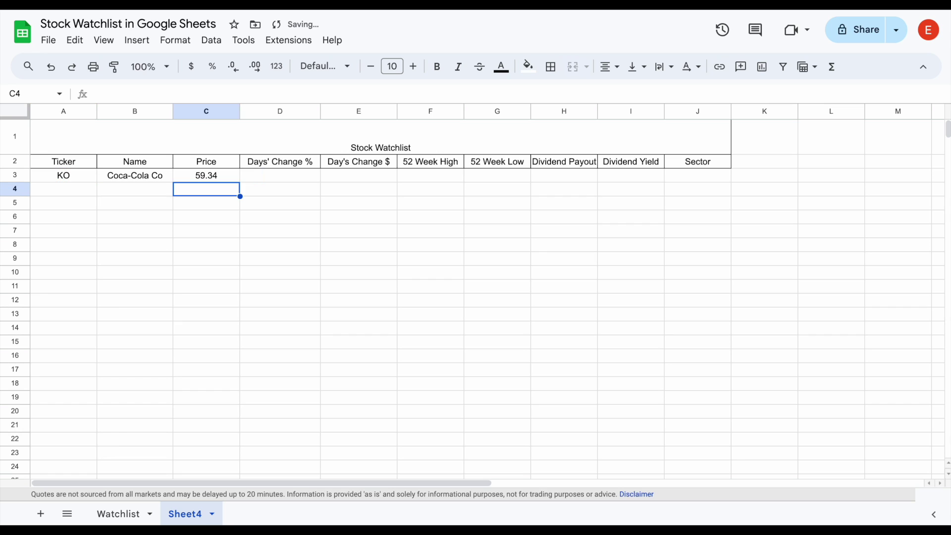
{"action": "left_click", "coordinate": [226, 178]}
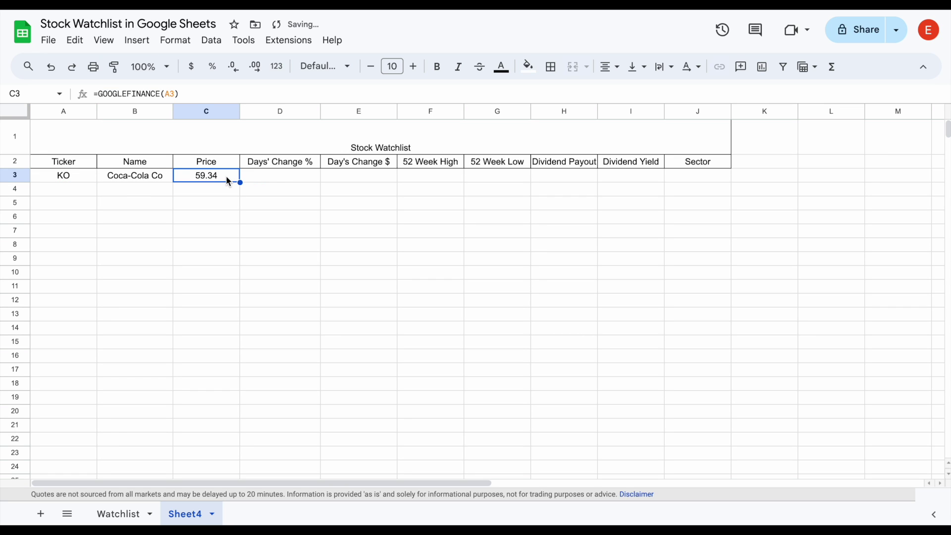
Enter the formula =GOOGLEFINANCE(A3,"changepct")/100 in D3 for the day's percentage change, and format the cell as a percentage
{"action": "left_click", "coordinate": [280, 177]}
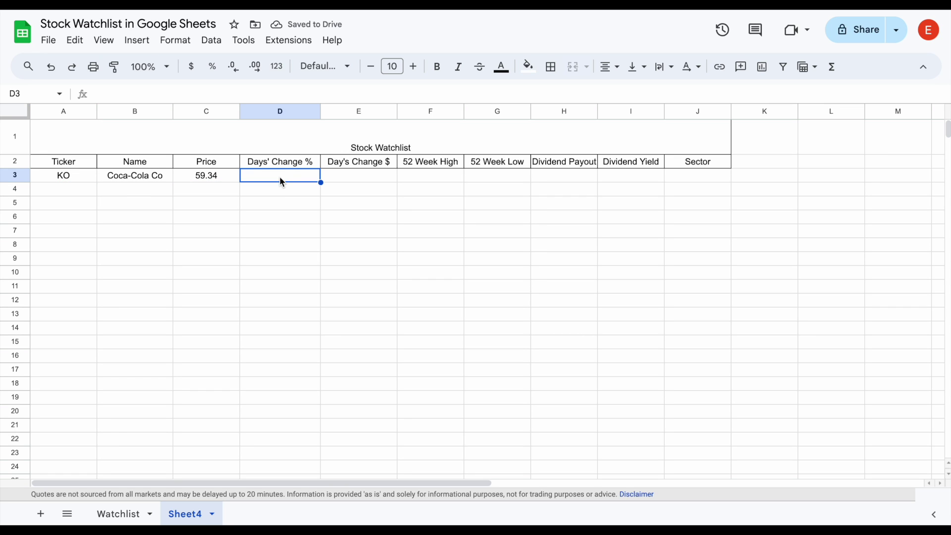
{"action": "type", "text": "="}
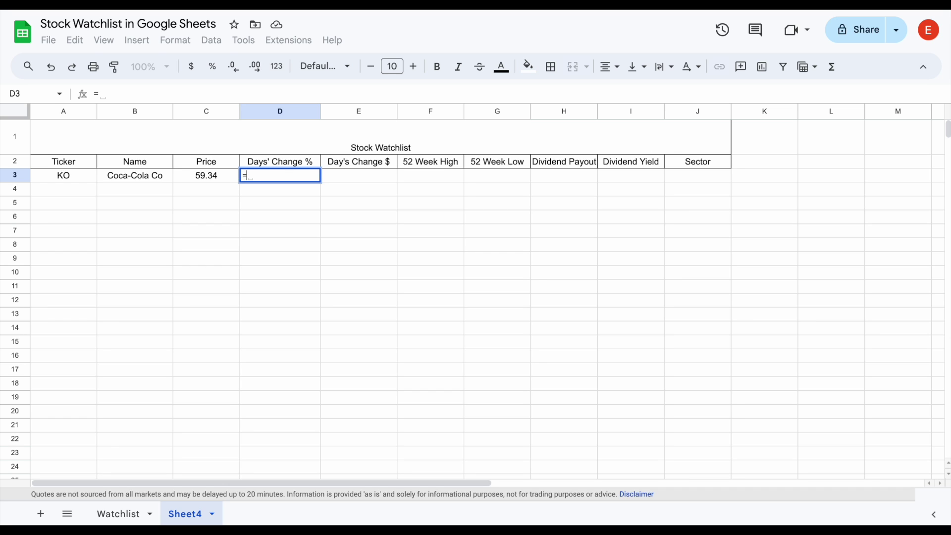
{"action": "type", "text": "goo"}
{"action": "key", "text": "Tab"}
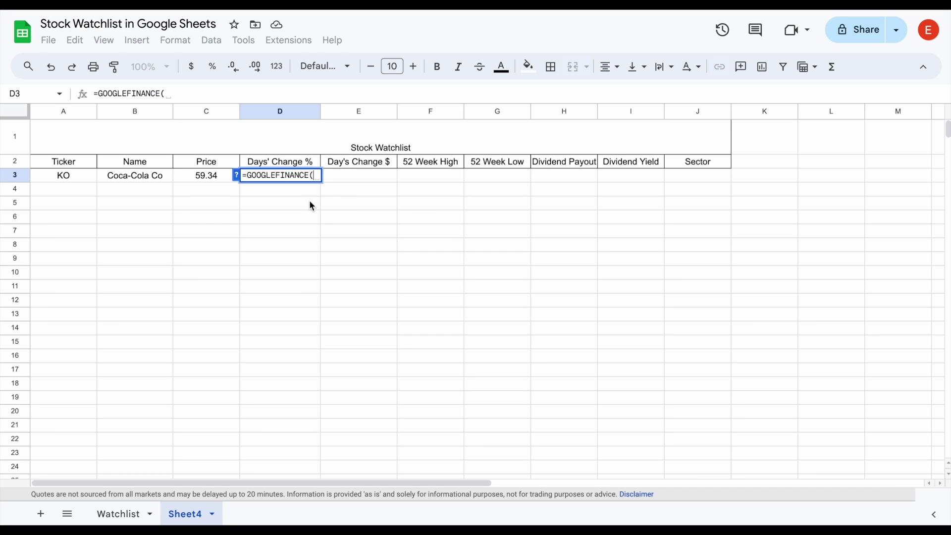
{"action": "left_click", "coordinate": [81, 180]}
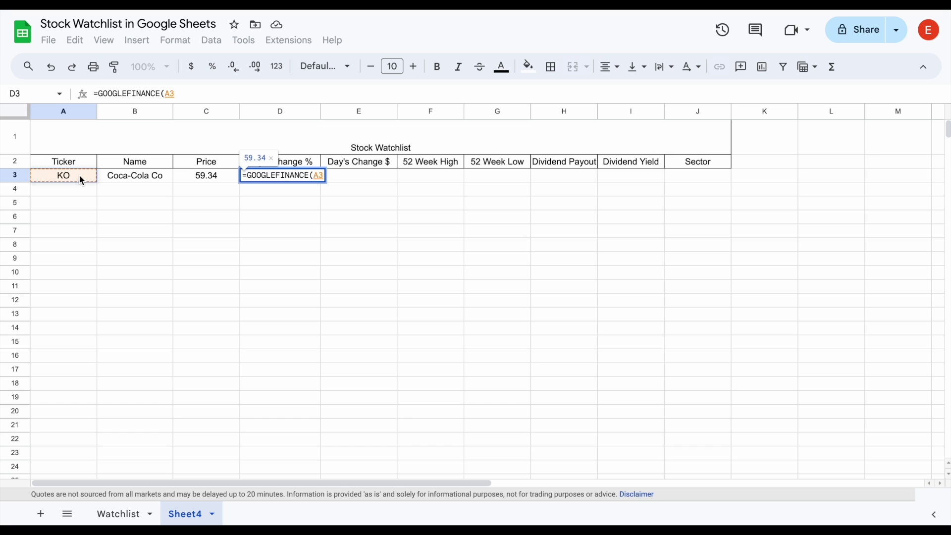
{"action": "type", "text": ",\"change"}
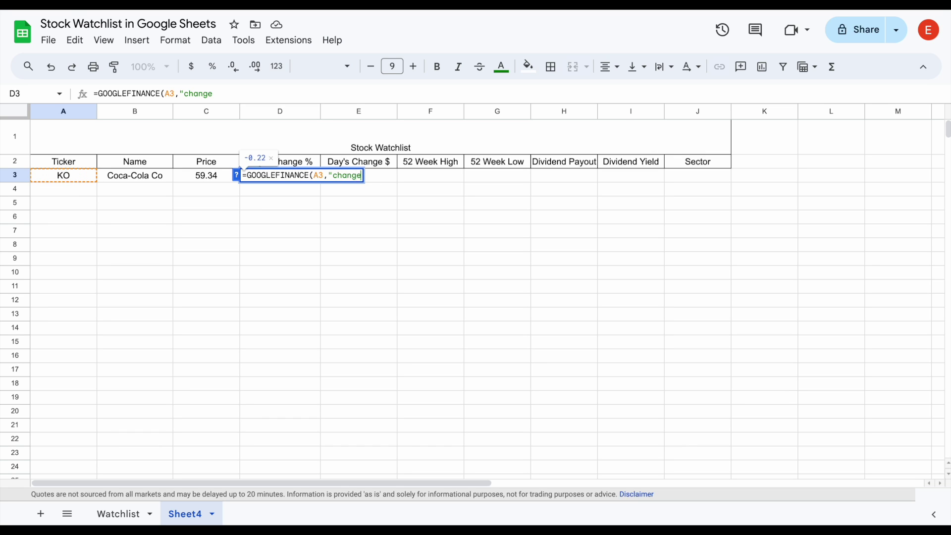
{"action": "type", "text": "pct\")/100"}
{"action": "key", "text": "Return"}
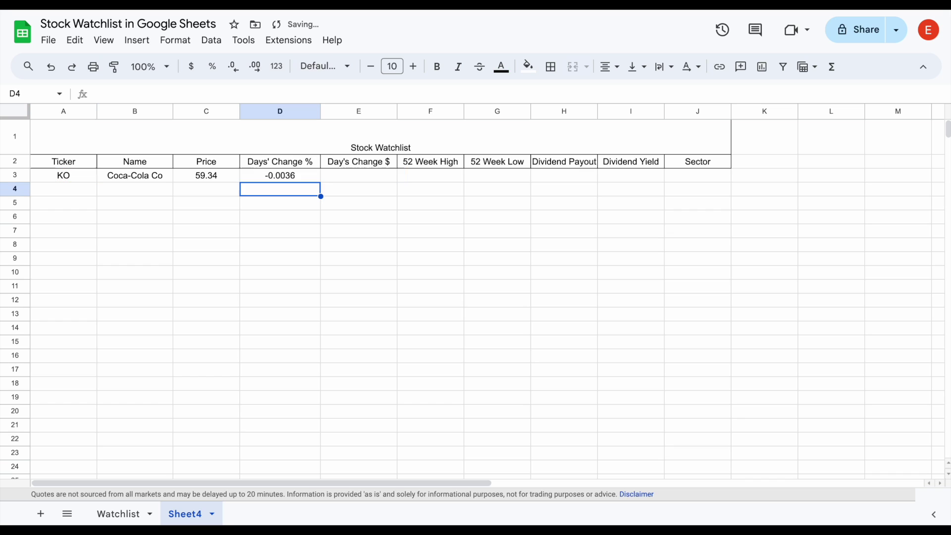
{"action": "left_click", "coordinate": [305, 177]}
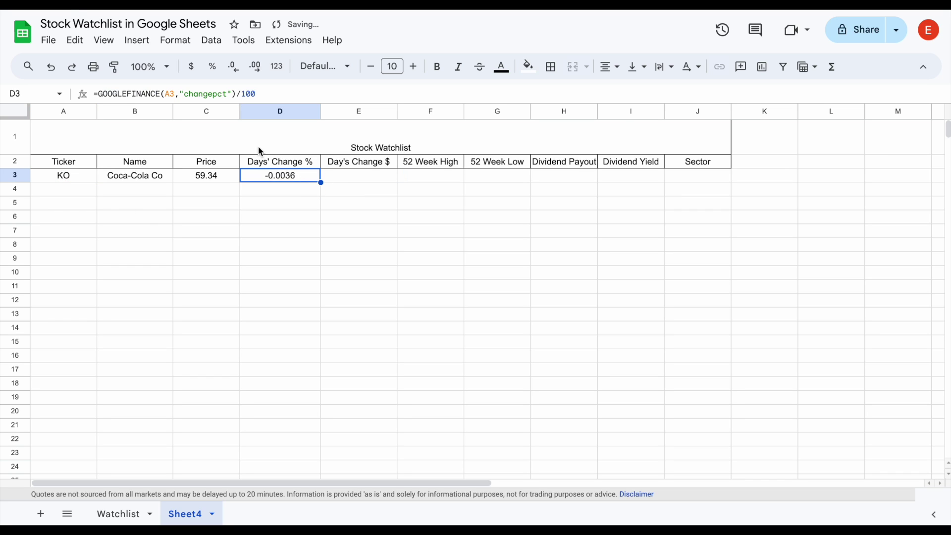
{"action": "left_click", "coordinate": [214, 70]}
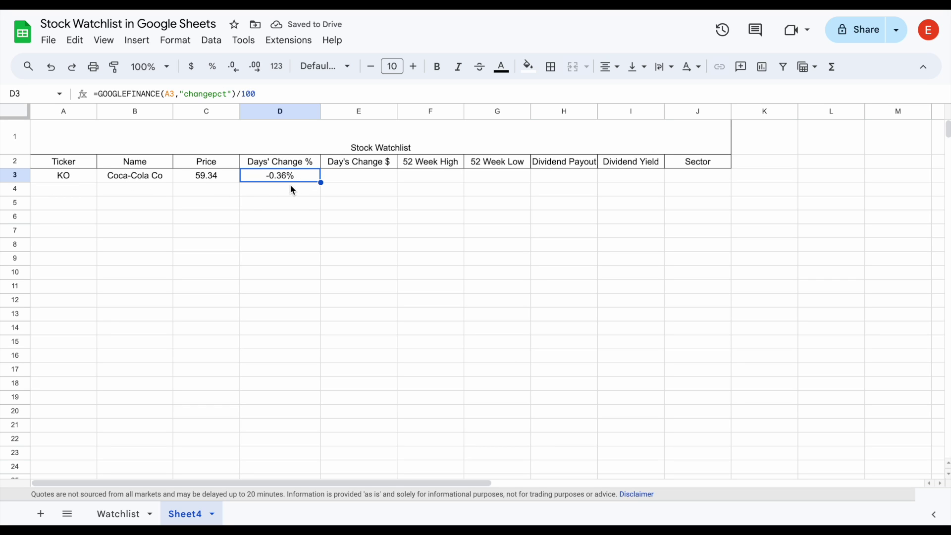
Enter the formula =GOOGLEFINANCE(A3,"change") in E3 for the day's dollar change, and format the cell as currency
{"action": "left_click", "coordinate": [375, 184]}
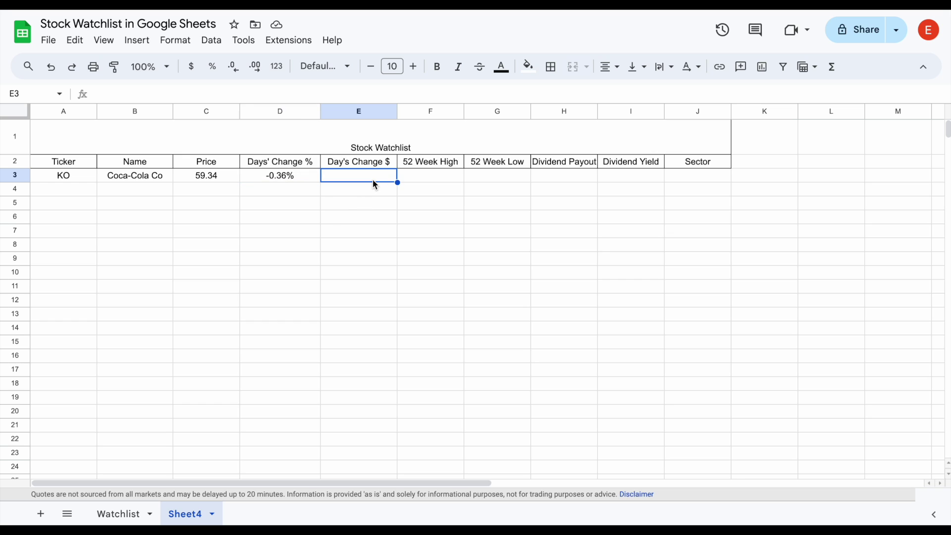
{"action": "type", "text": "="}
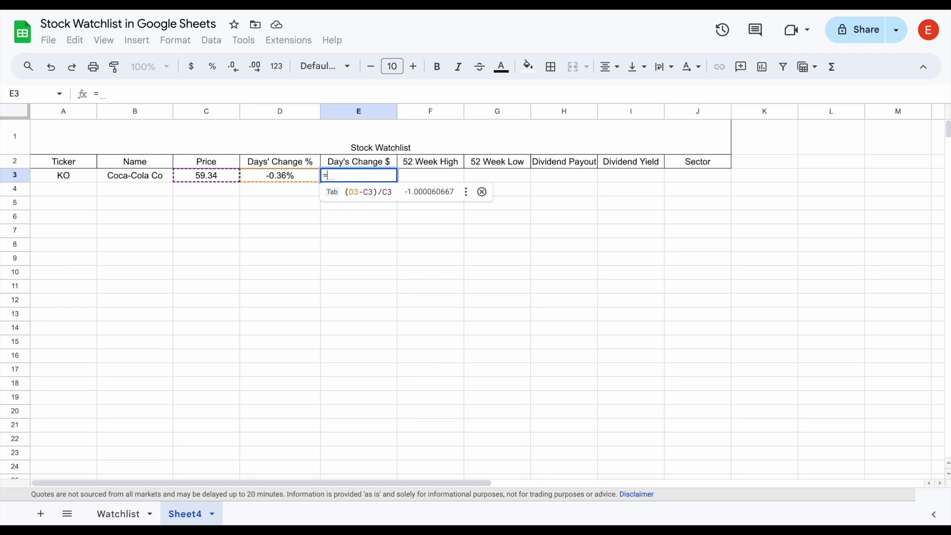
{"action": "type", "text": "go"}
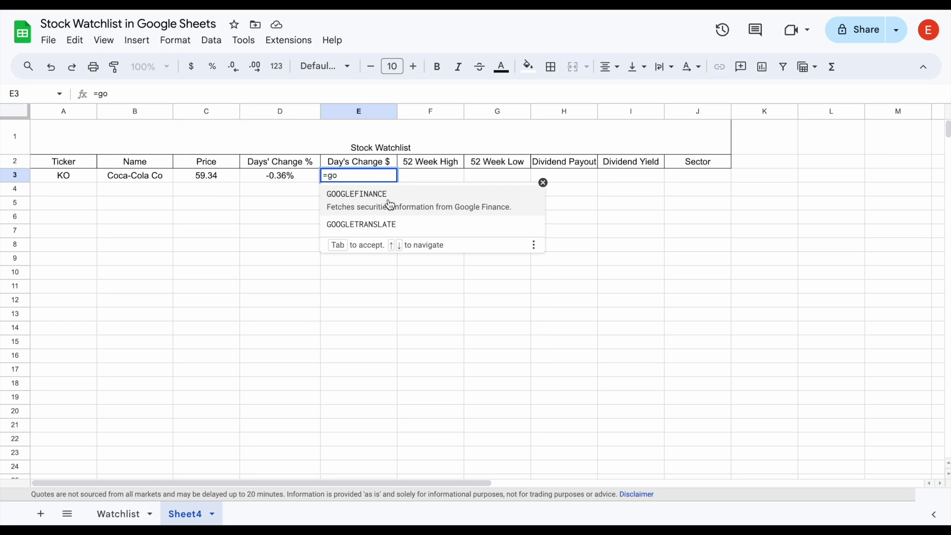
{"action": "left_click", "coordinate": [390, 204]}
{"action": "left_click", "coordinate": [79, 178]}
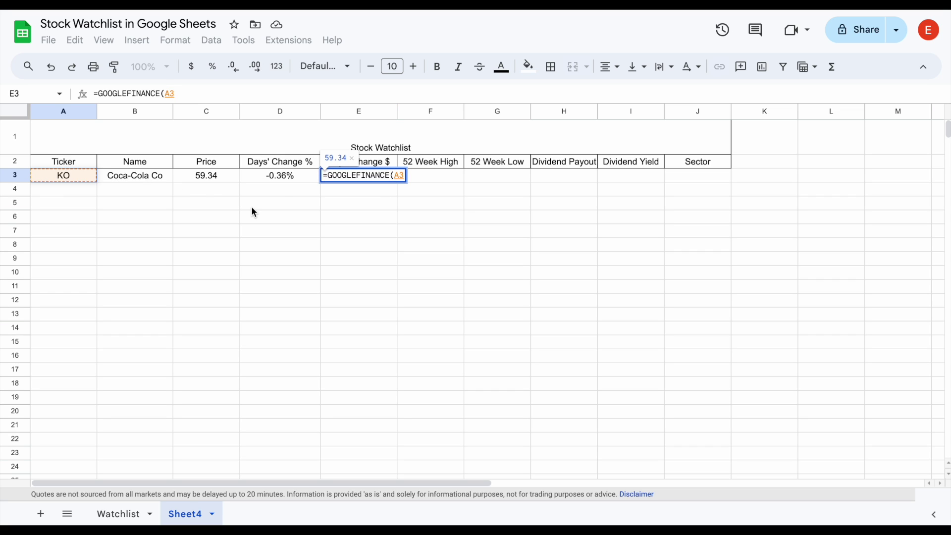
{"action": "type", "text": ",\"change\")"}
{"action": "key", "text": "Return"}
{"action": "left_click", "coordinate": [383, 176]}
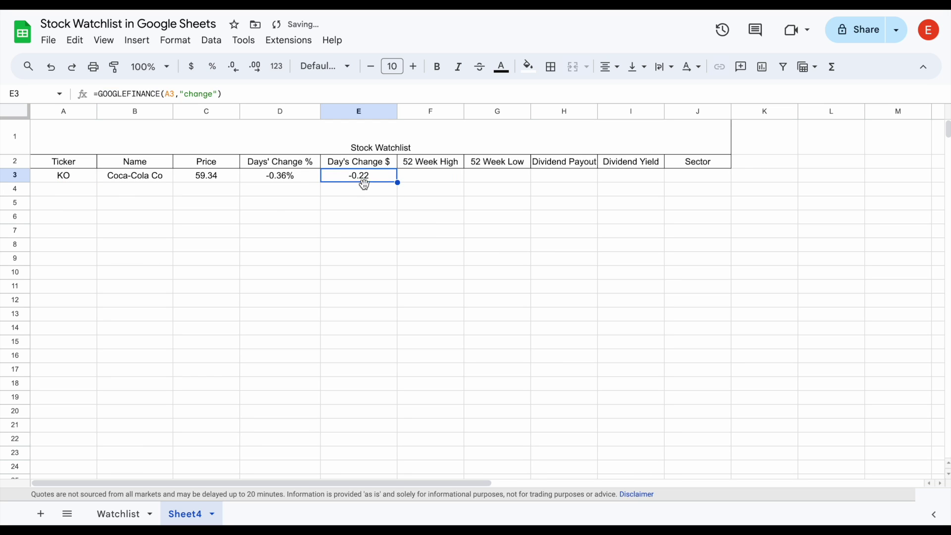
{"action": "left_click", "coordinate": [197, 72]}
{"action": "left_click", "coordinate": [299, 179]}
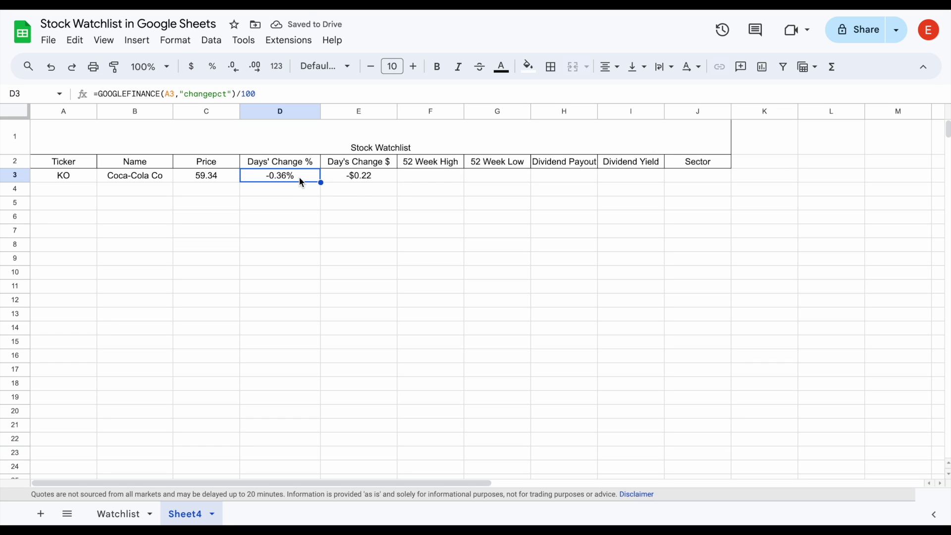
Enter the formula =GOOGLEFINANCE(A3,"high52") in F3 to fetch the stock's 52-week high
{"action": "left_click", "coordinate": [442, 177]}
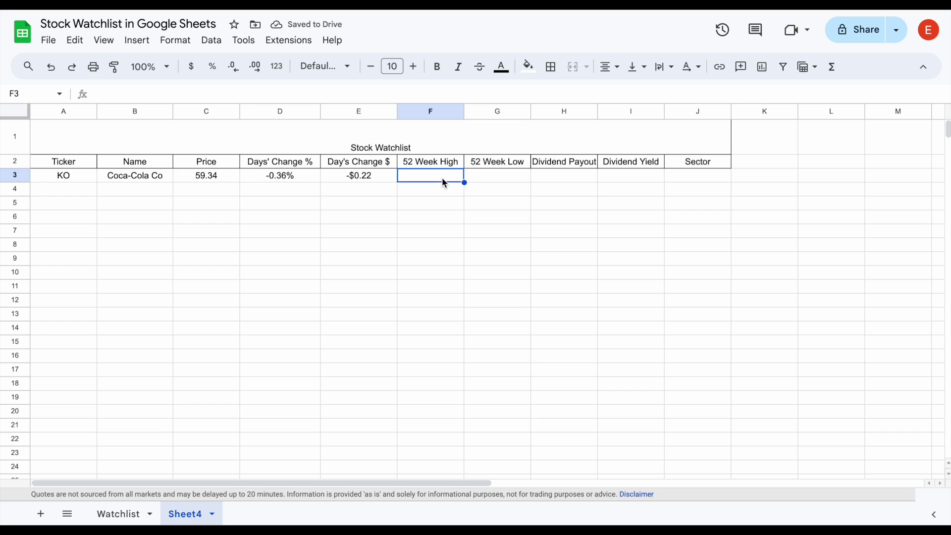
{"action": "left_click", "coordinate": [445, 166]}
{"action": "left_click", "coordinate": [493, 168]}
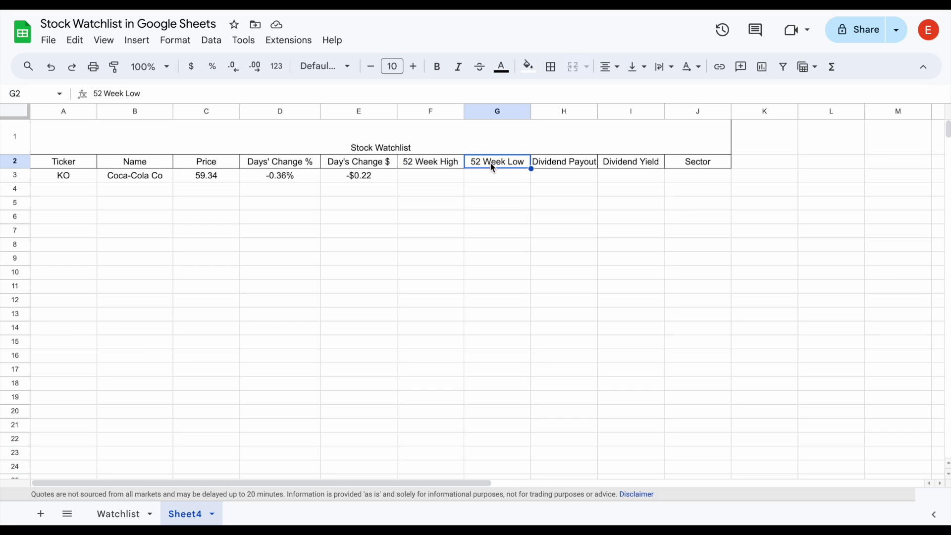
{"action": "left_click", "coordinate": [446, 177]}
{"action": "type", "text": "=go"}
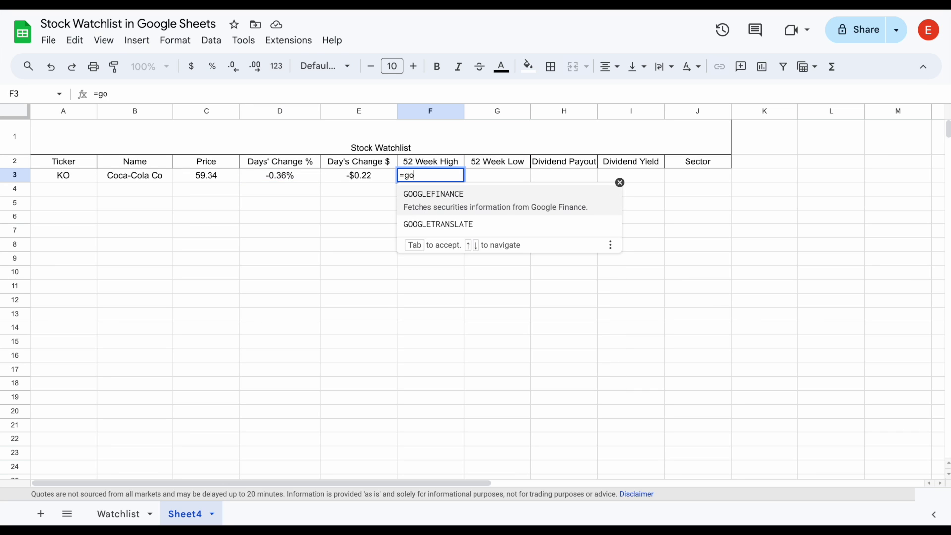
{"action": "left_click", "coordinate": [452, 200]}
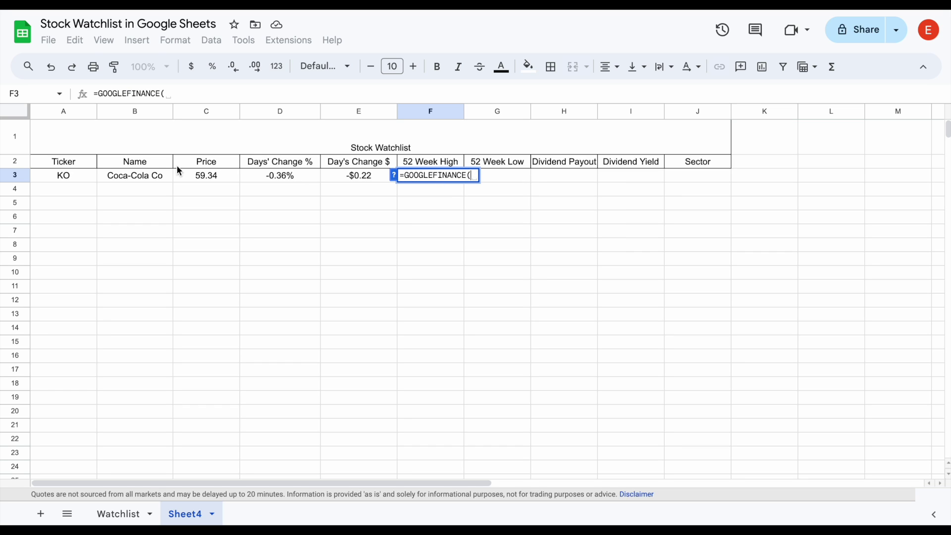
{"action": "left_click", "coordinate": [82, 180]}
{"action": "type", "text": ","}
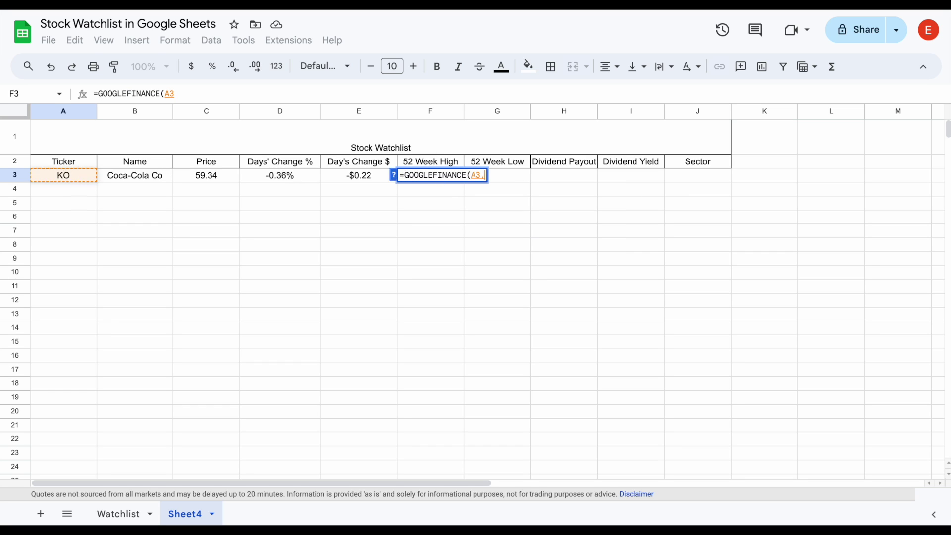
{"action": "key", "text": "BackSpace"}
{"action": "type", "text": "\""}
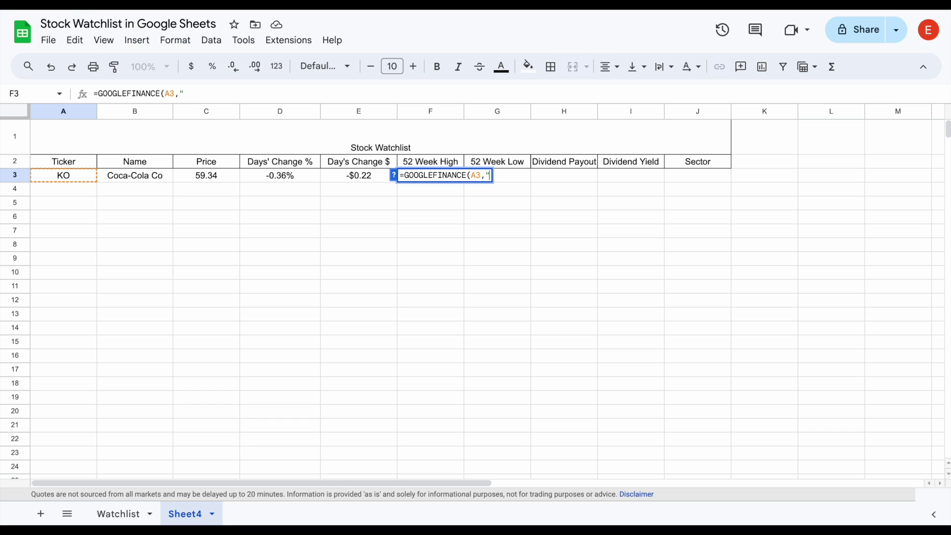
{"action": "type", "text": "high52\")"}
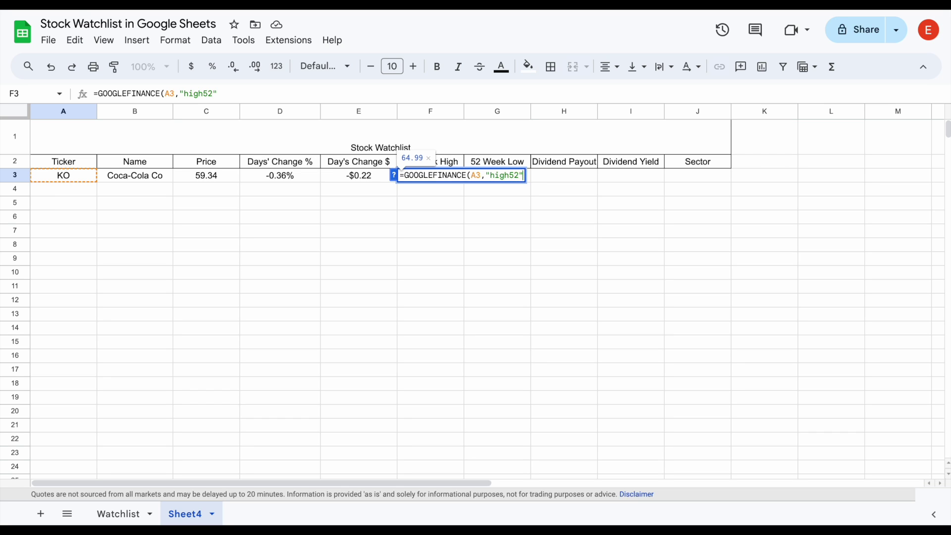
{"action": "key", "text": "Return"}
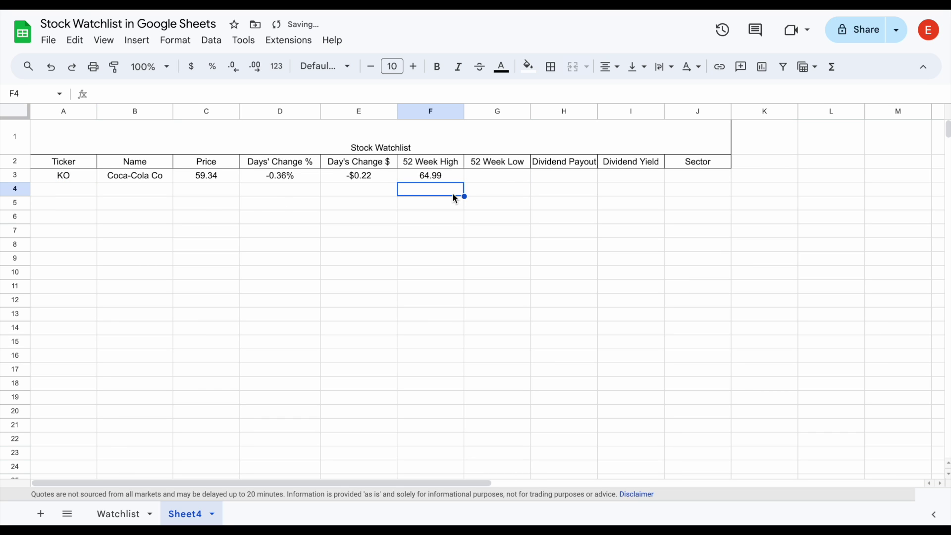
Enter the formula =GOOGLEFINANCE(A3,"low52") in G3 to fetch the stock's 52-week low
{"action": "left_click", "coordinate": [499, 174]}
{"action": "type", "text": "=goo"}
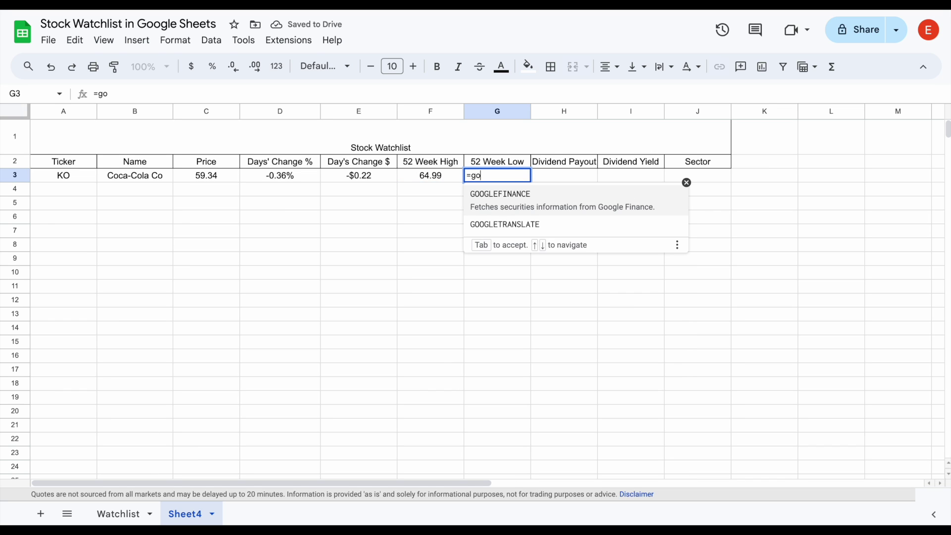
{"action": "key", "text": "Tab"}
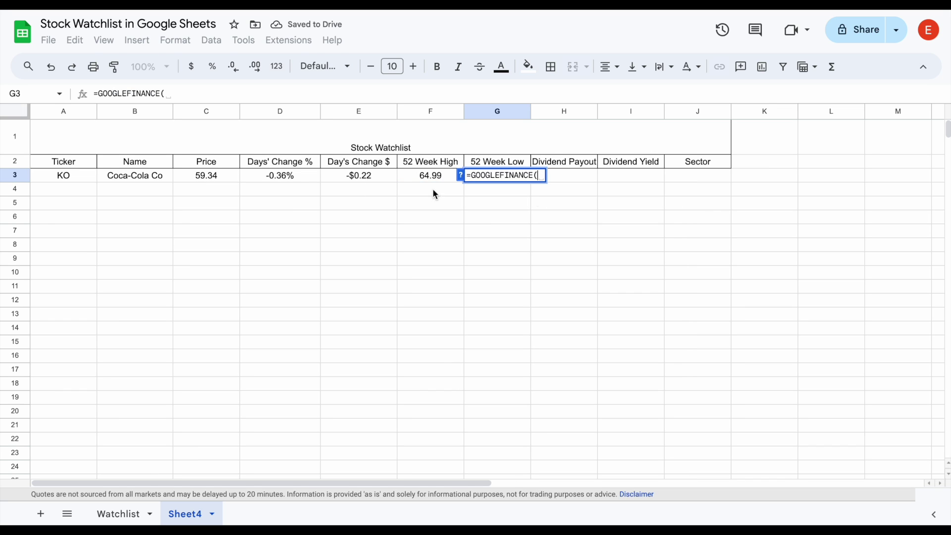
{"action": "left_click", "coordinate": [81, 176]}
{"action": "type", "text": ",\"lo"}
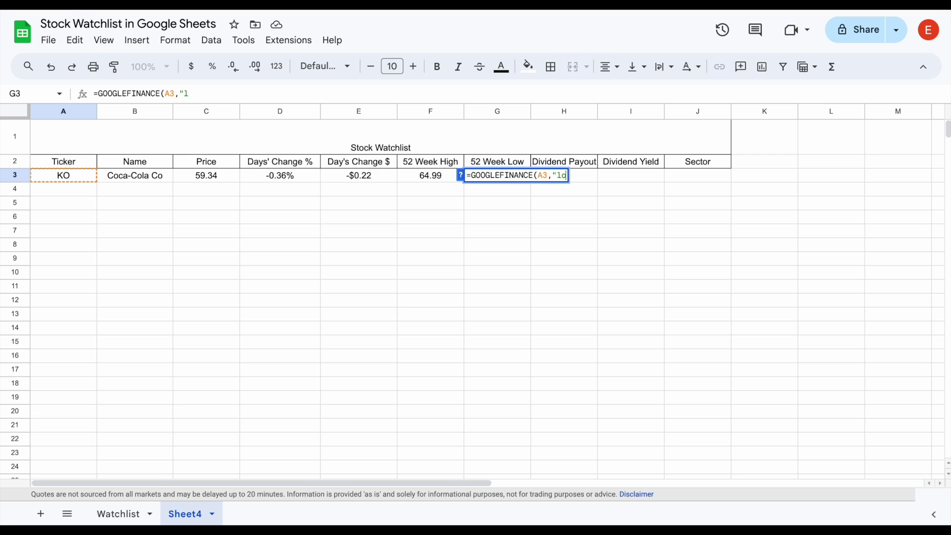
{"action": "type", "text": "w52\")"}
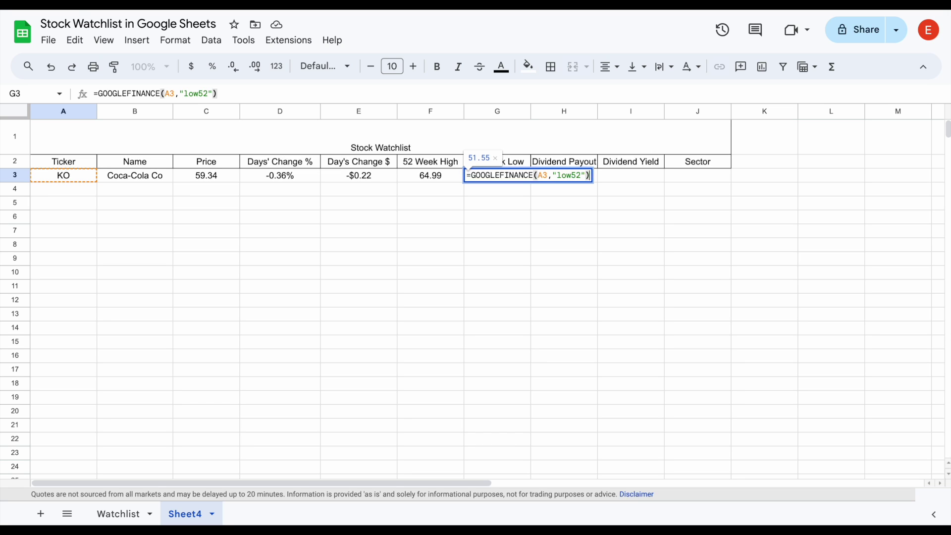
{"action": "key", "text": "Return"}
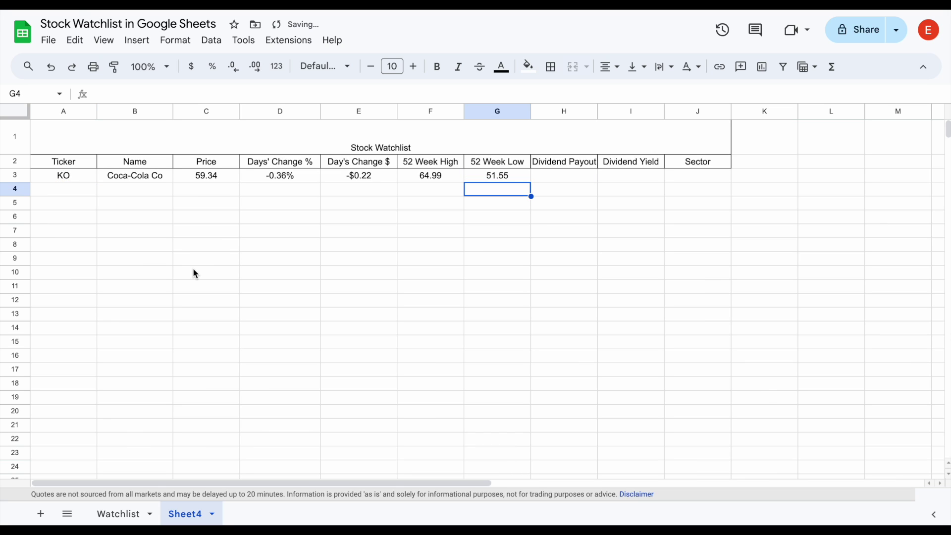
Test the formulas in B3:G3 by changing the ticker in A3 to "PEP", and set it back to "KO"
{"action": "left_click", "coordinate": [83, 177]}
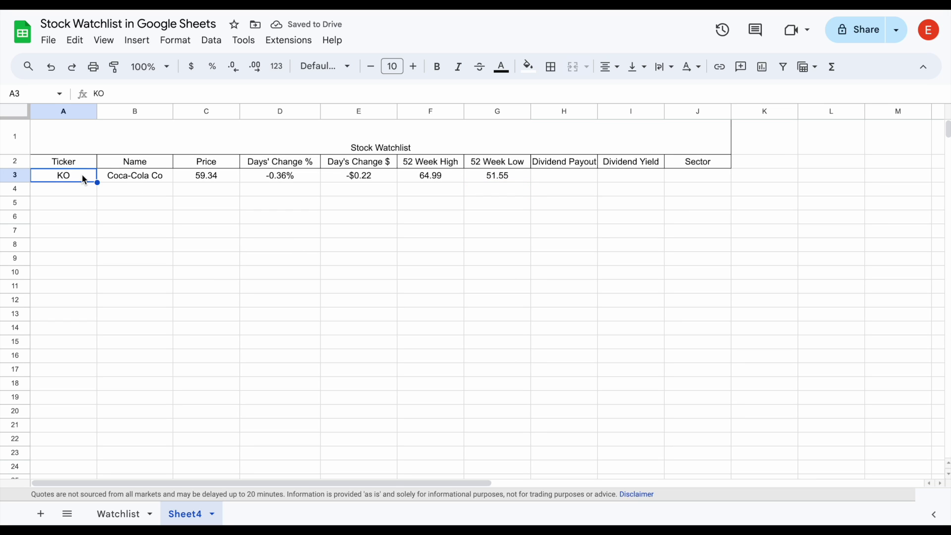
{"action": "type", "text": "PEP"}
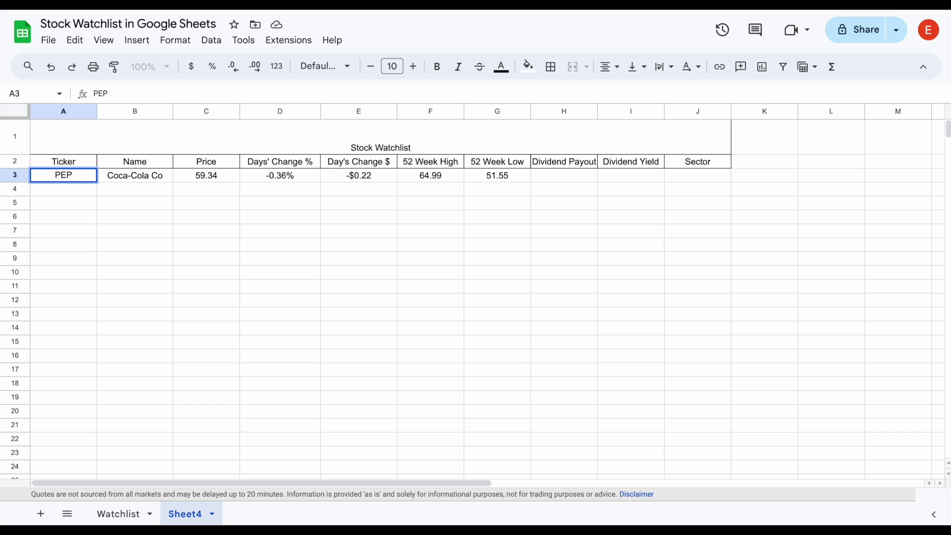
{"action": "key", "text": "Return"}
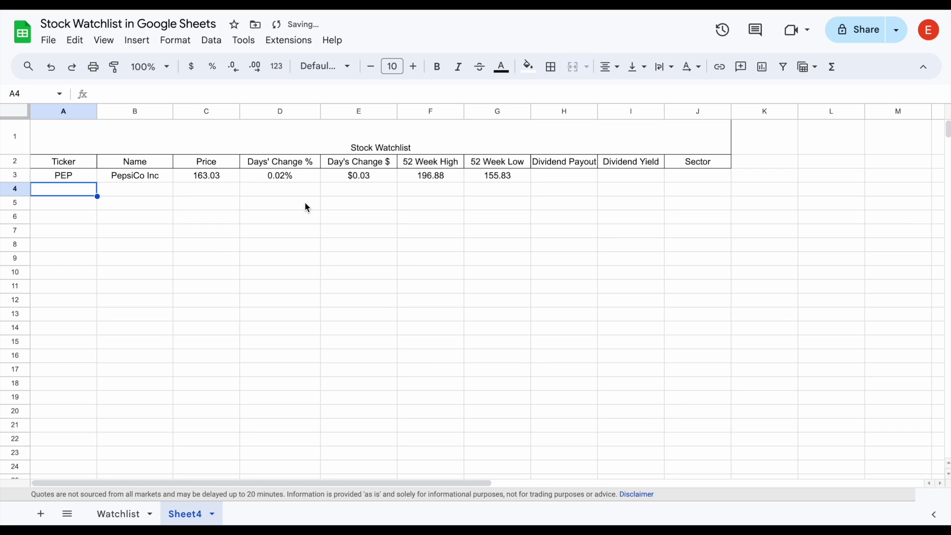
{"action": "left_click_drag", "start_coordinate": [143, 179], "coordinate": [490, 174]}
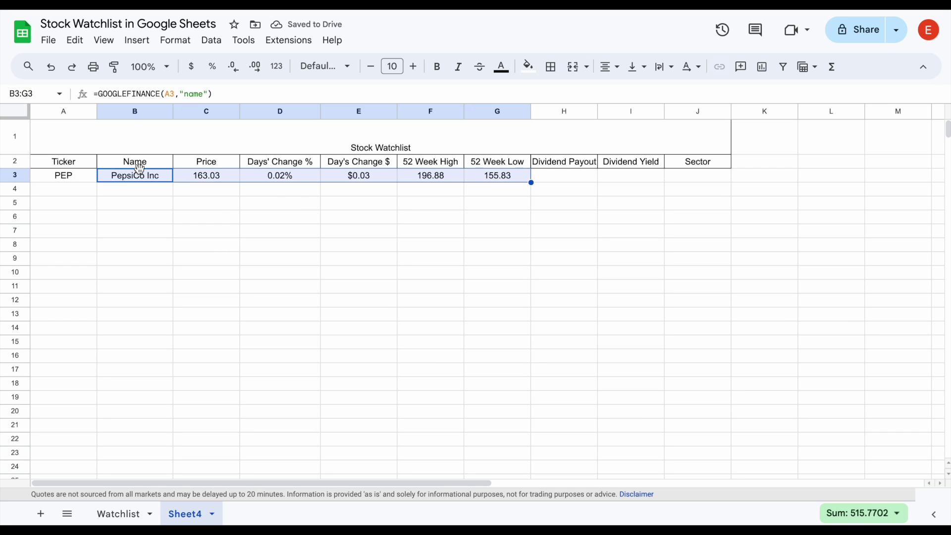
{"action": "left_click", "coordinate": [87, 176]}
{"action": "type", "text": "KO"}
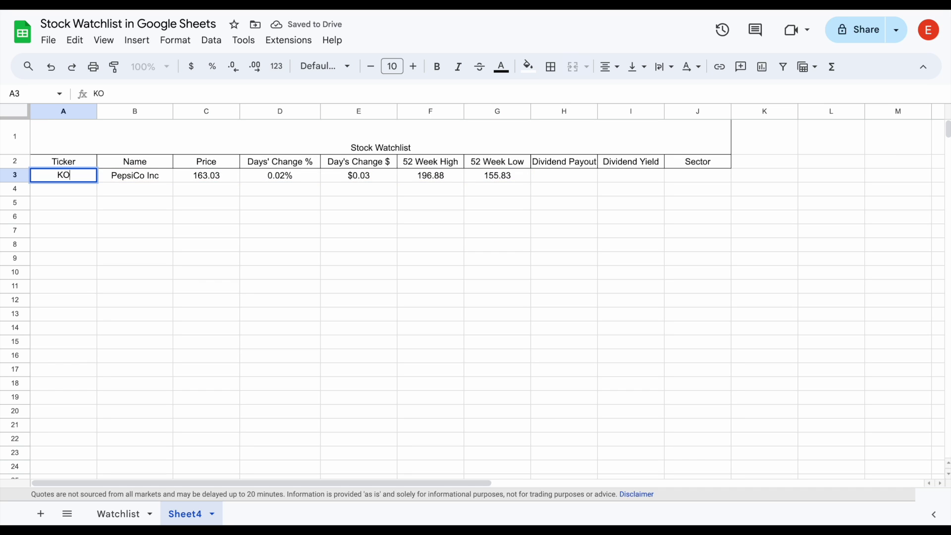
{"action": "key", "text": "Return"}
Widen column H to fit the Dividend Payout header, and select the empty dividend cells H3:I3
{"action": "left_click_drag", "start_coordinate": [598, 110], "coordinate": [608, 115]}
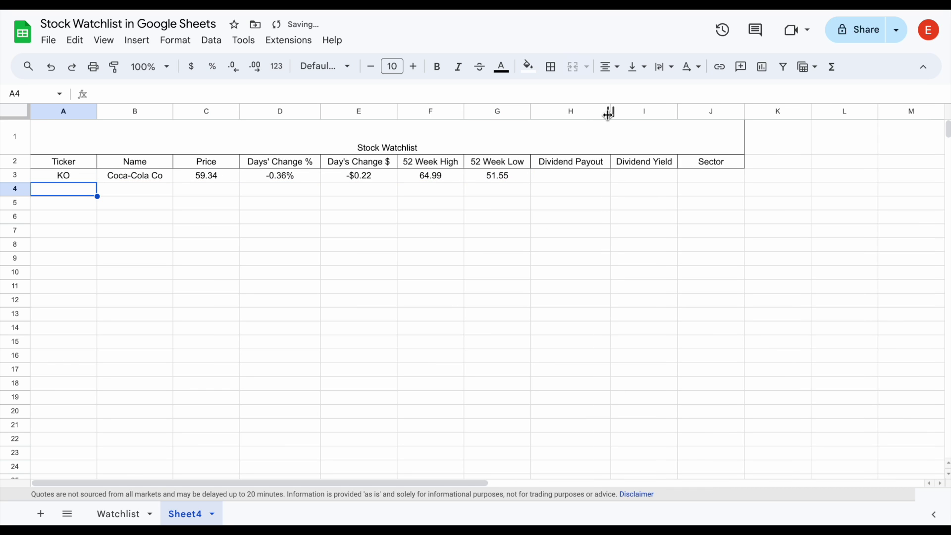
{"action": "left_click", "coordinate": [582, 163]}
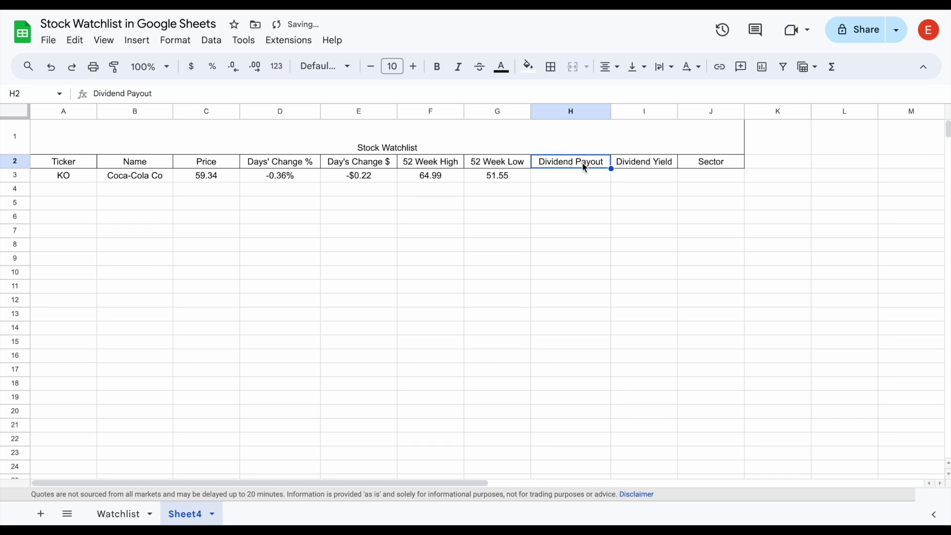
{"action": "left_click", "coordinate": [639, 162]}
{"action": "left_click_drag", "start_coordinate": [582, 181], "coordinate": [689, 181]}
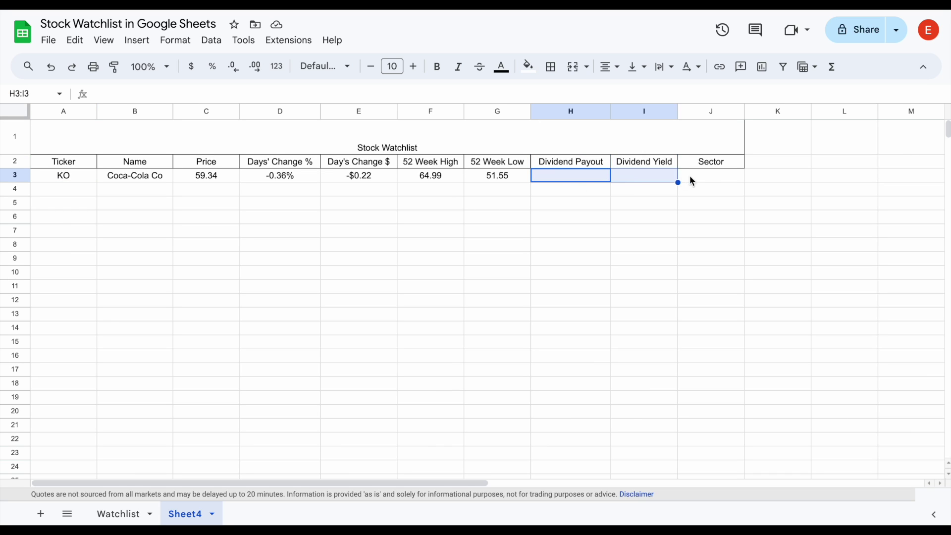
Try to fetch the stock's dividend payout in H3 with the formula =GOOGLEFINANCE(A3,"dividend")
{"action": "left_click", "coordinate": [715, 180]}
{"action": "left_click", "coordinate": [583, 179]}
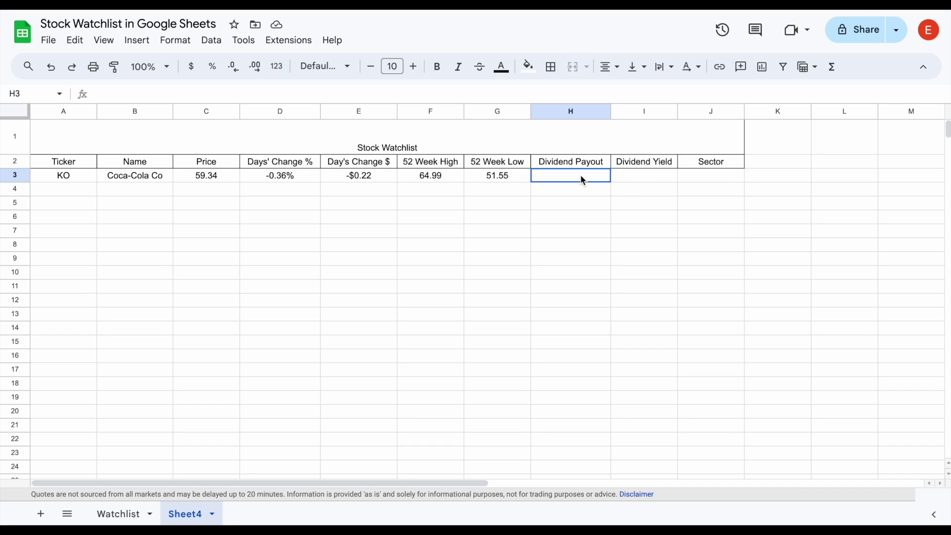
{"action": "type", "text": "goo"}
{"action": "key", "text": "BackSpace"}
{"action": "key", "text": "BackSpace"}
{"action": "key", "text": "BackSpace"}
{"action": "type", "text": "=goo"}
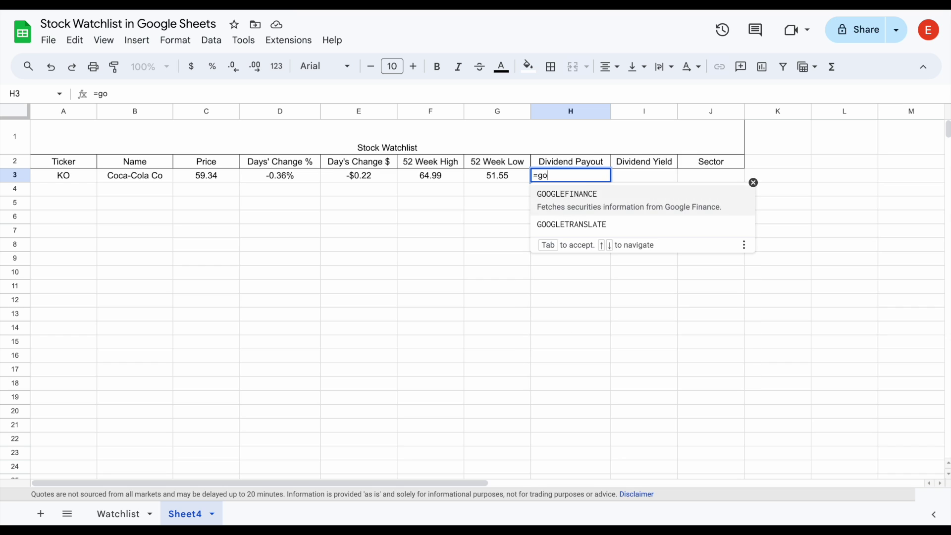
{"action": "key", "text": "Tab"}
{"action": "left_click", "coordinate": [68, 181]}
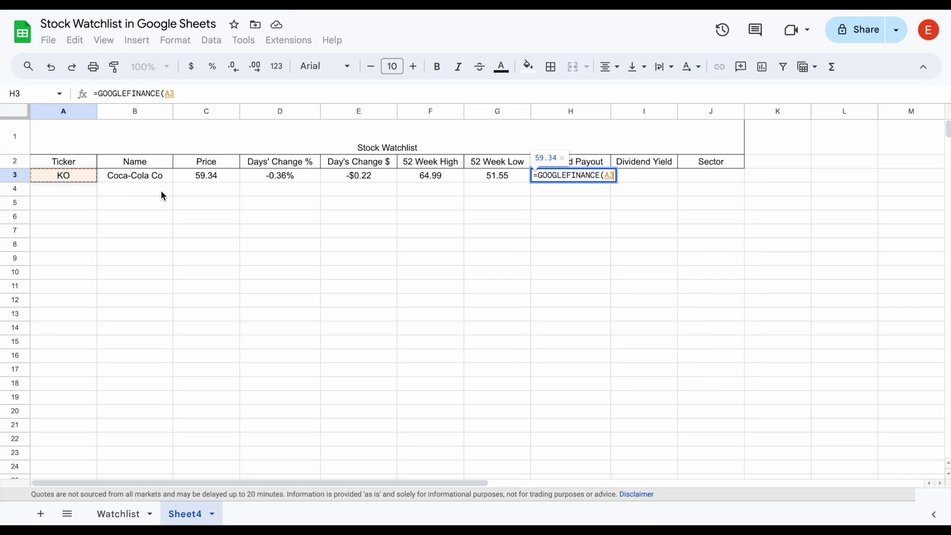
{"action": "type", "text": ",\"dividend\""}
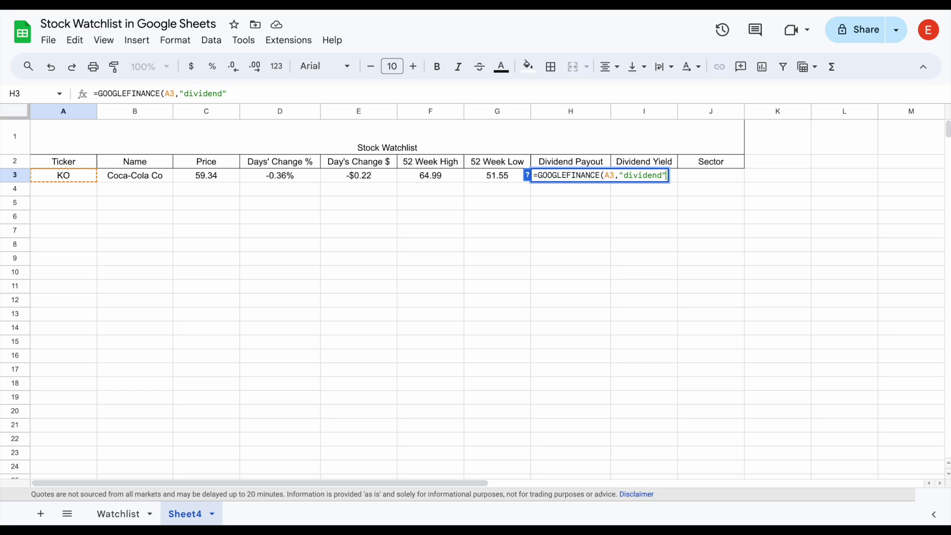
{"action": "key", "text": "Return"}
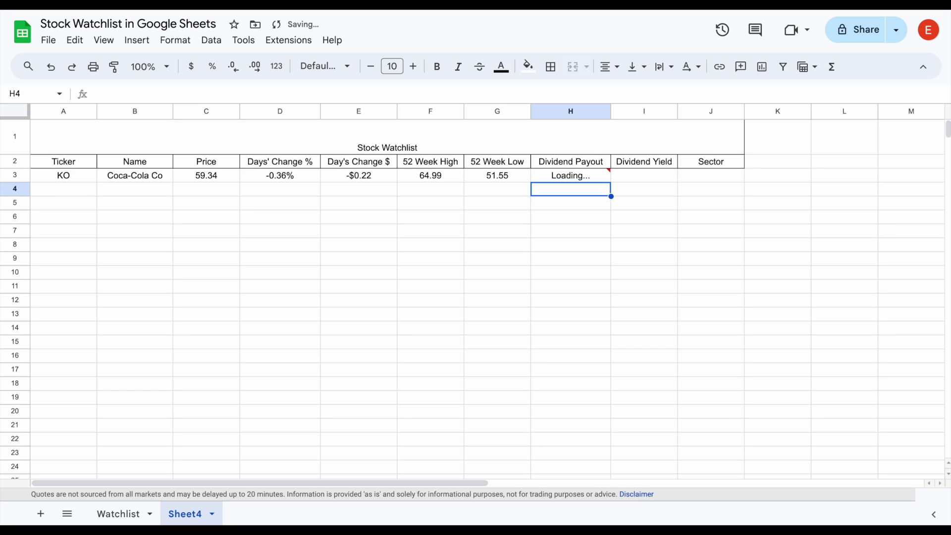
{"action": "left_click", "coordinate": [598, 180]}
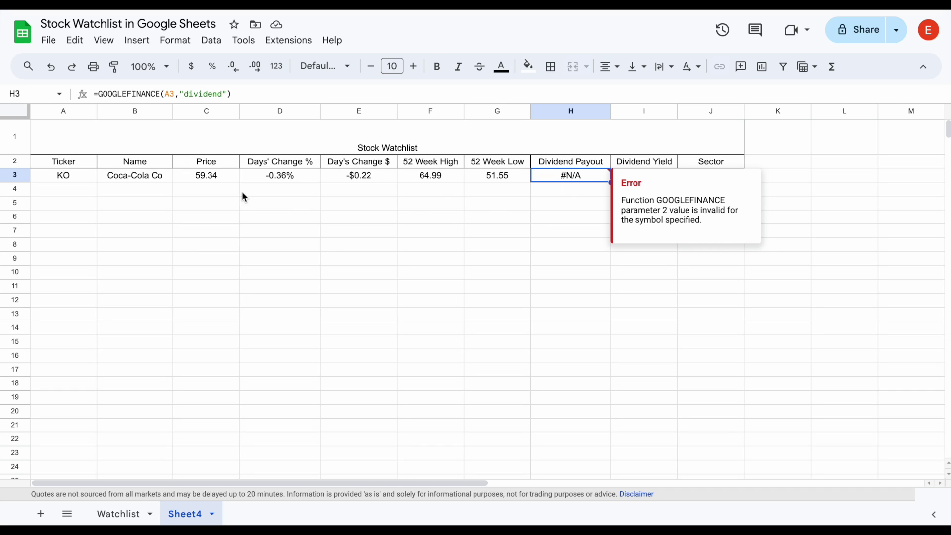
{"action": "left_click_drag", "start_coordinate": [210, 174], "coordinate": [517, 183]}
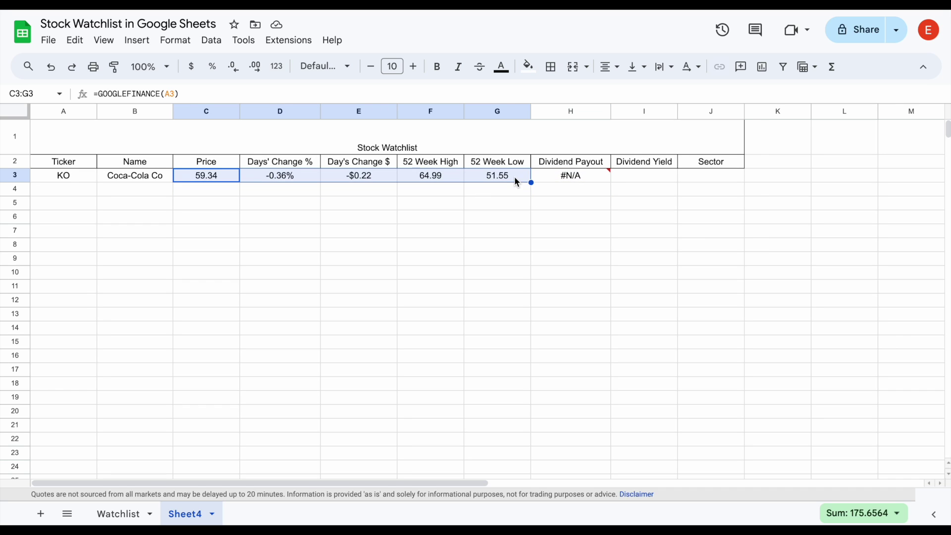
{"action": "left_click", "coordinate": [91, 177]}
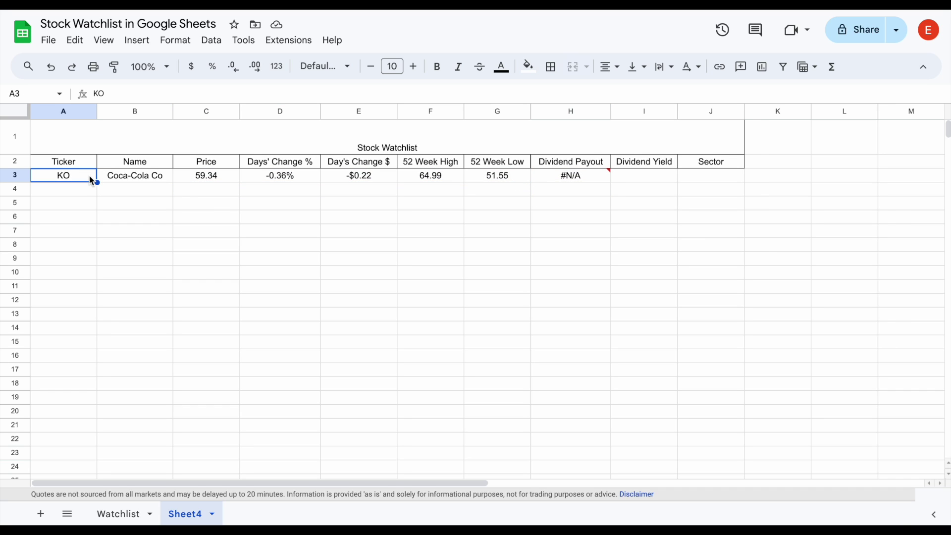
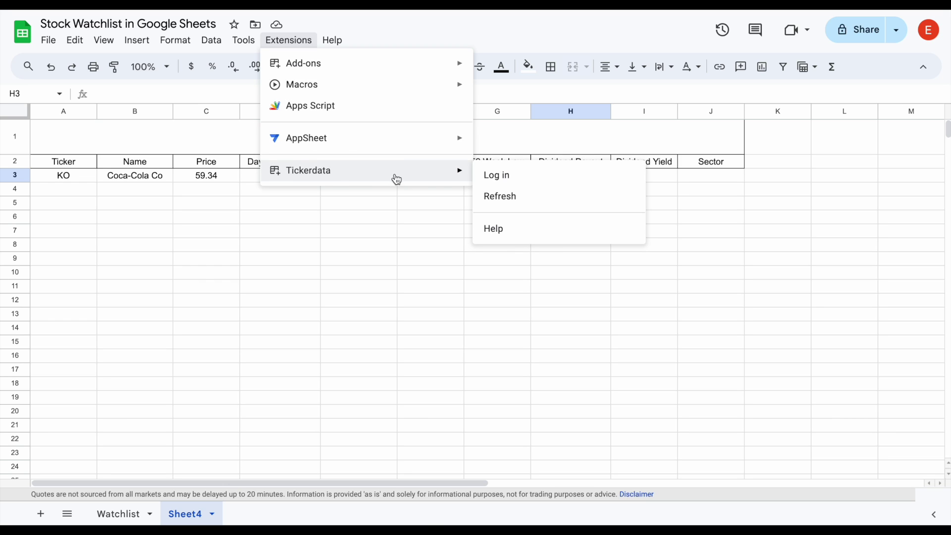
Enter the formula =TICKERDATALIVE(A3,"dividend") in H3 to fetch the stock's dividend payout
{"action": "left_click", "coordinate": [501, 177]}
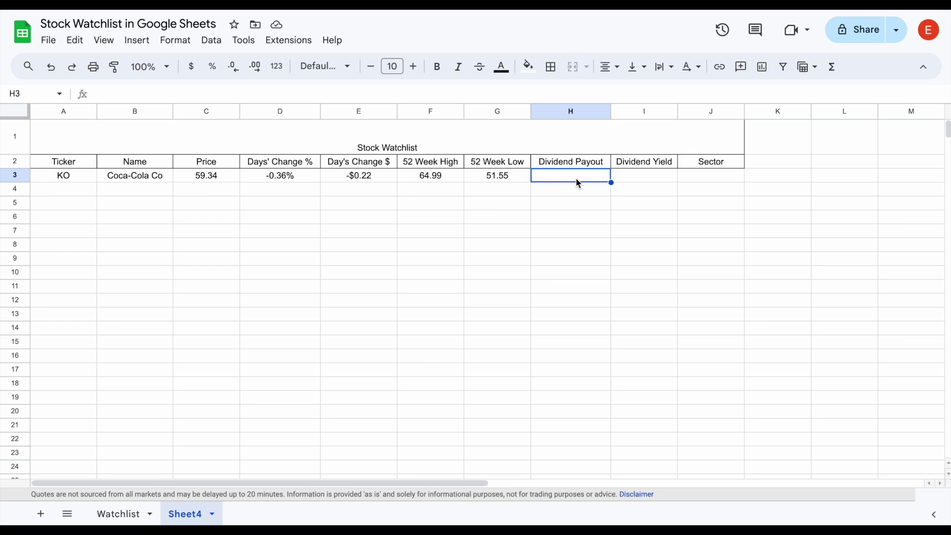
{"action": "type", "text": "=tick"}
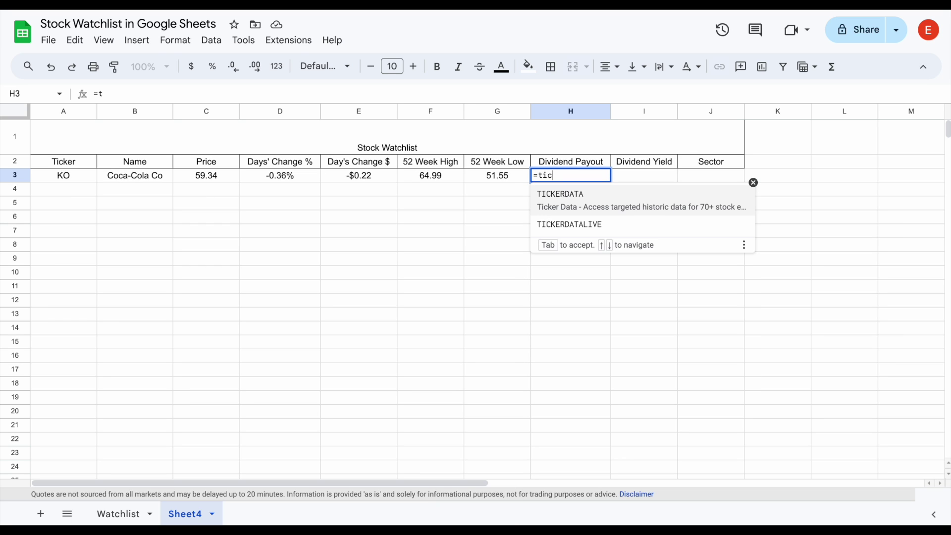
{"action": "left_click", "coordinate": [611, 225]}
{"action": "left_click", "coordinate": [83, 173]}
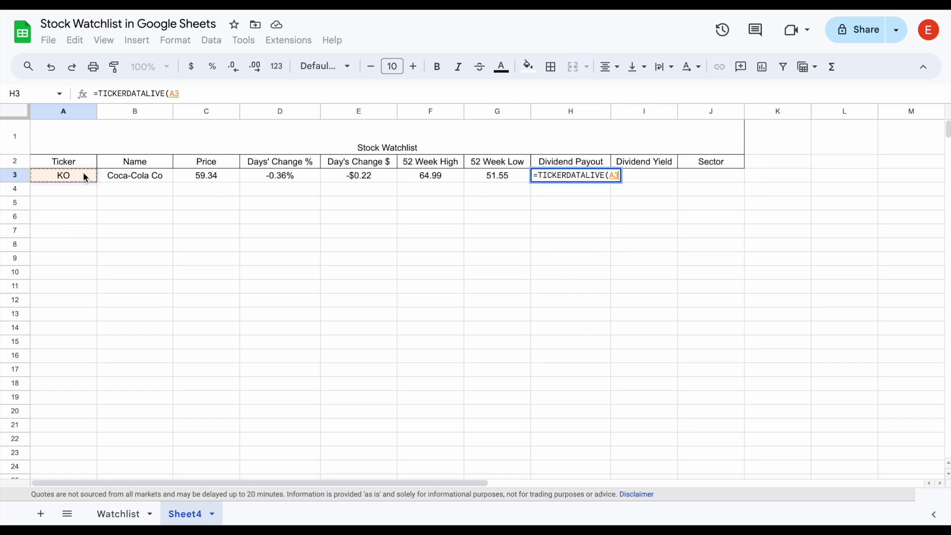
{"action": "type", "text": ",\"d"}
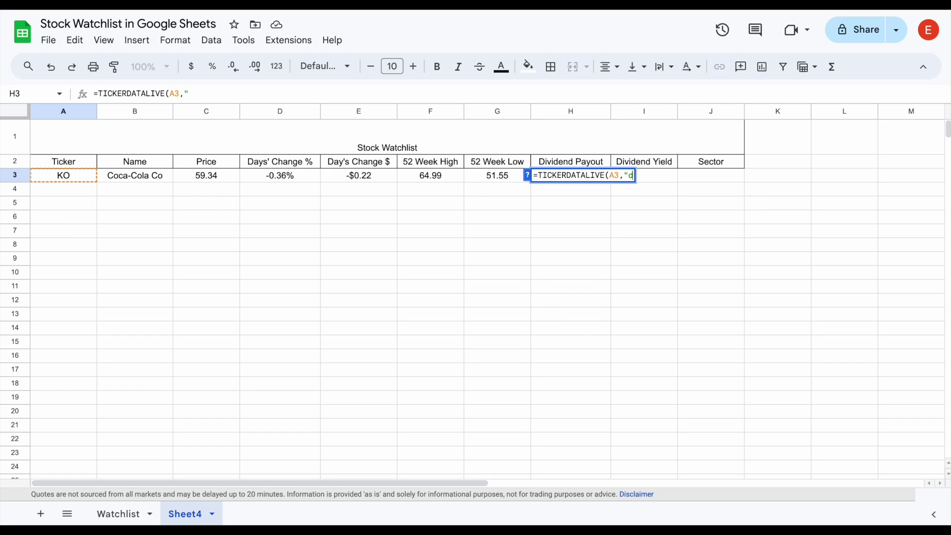
{"action": "type", "text": "ividend\")"}
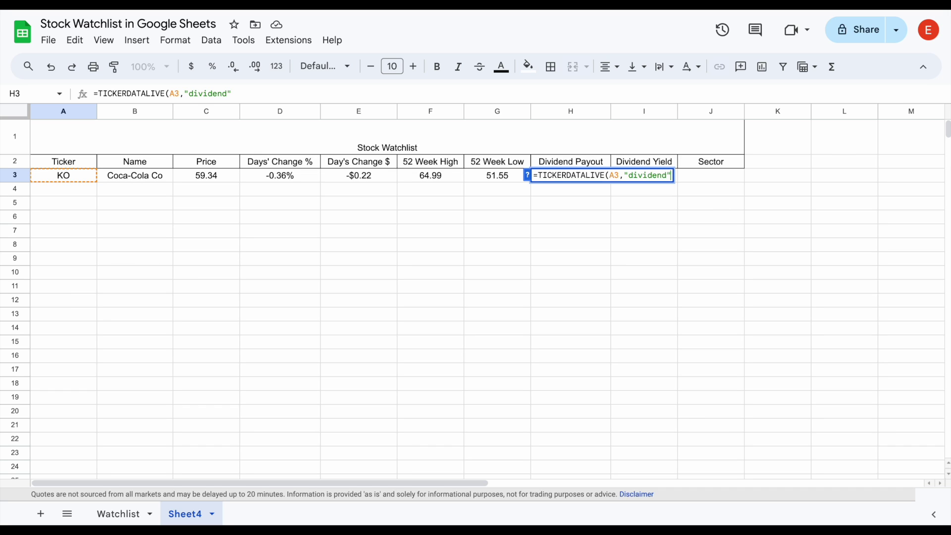
{"action": "key", "text": "Return"}
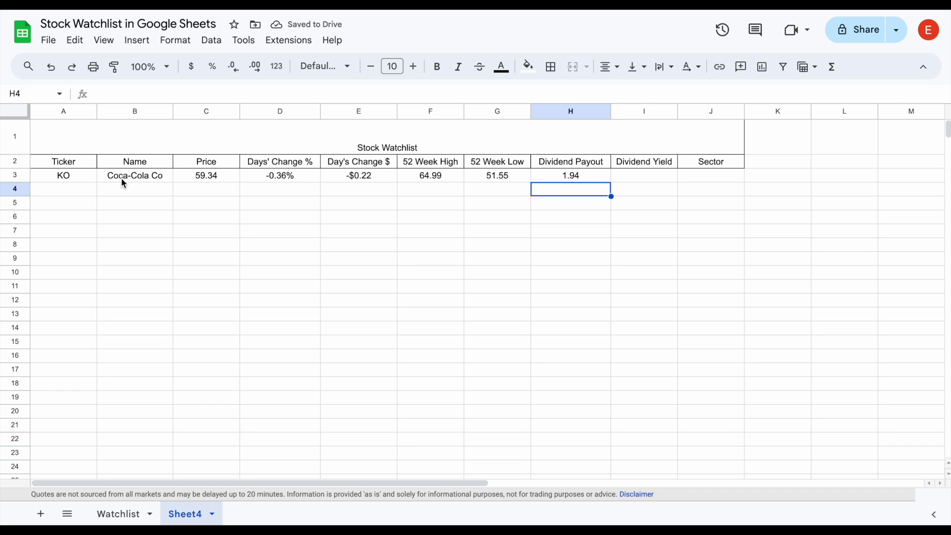
{"action": "left_click", "coordinate": [591, 176]}
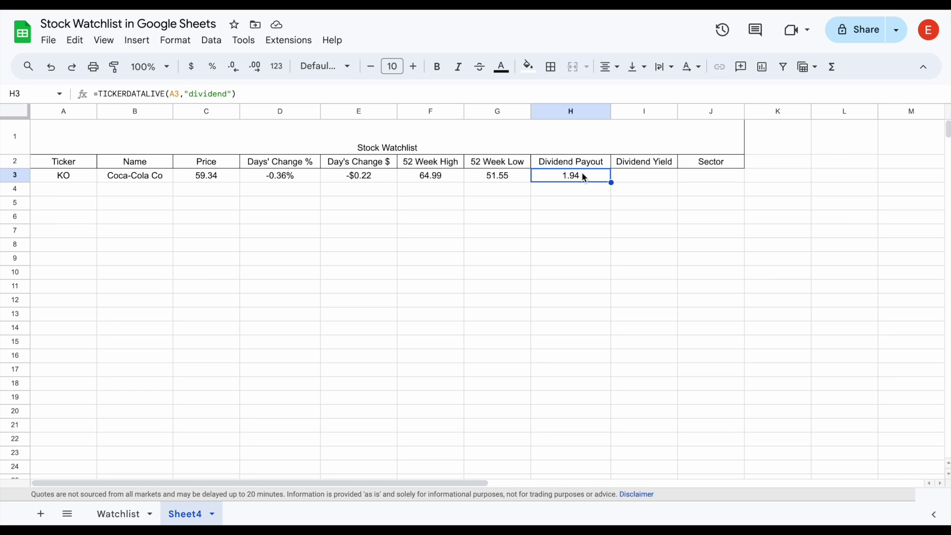
Switch to the Tickerdata website's docs and examine the Key Metrics available as TICKERDATA function attributes
{"action": "left_click", "coordinate": [301, 41]}
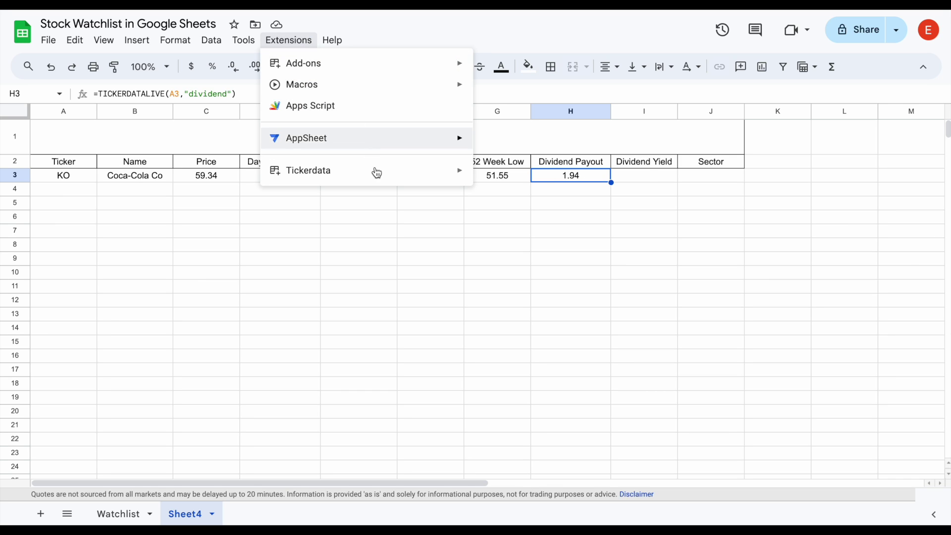
{"action": "mouse_move", "coordinate": [380, 174]}
{"action": "left_click", "coordinate": [582, 176]}
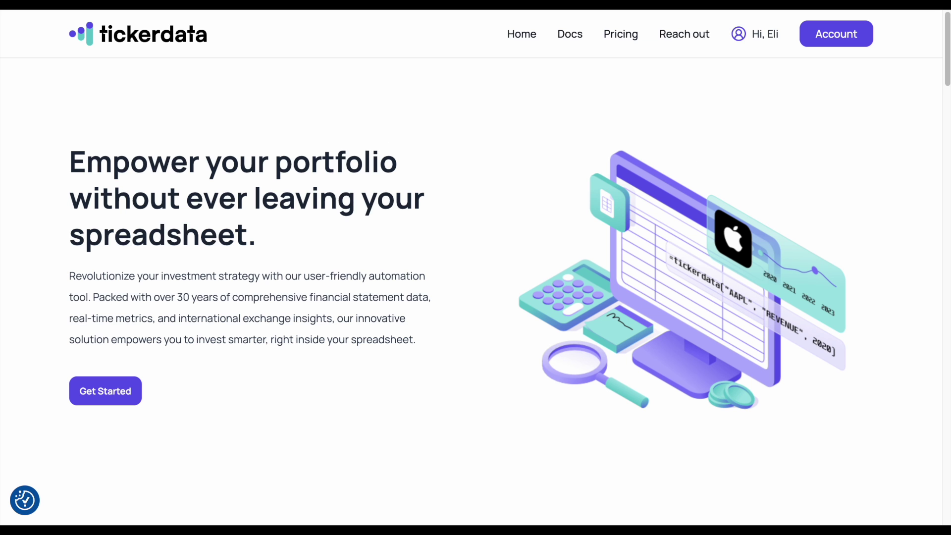
{"action": "left_click", "coordinate": [570, 37]}
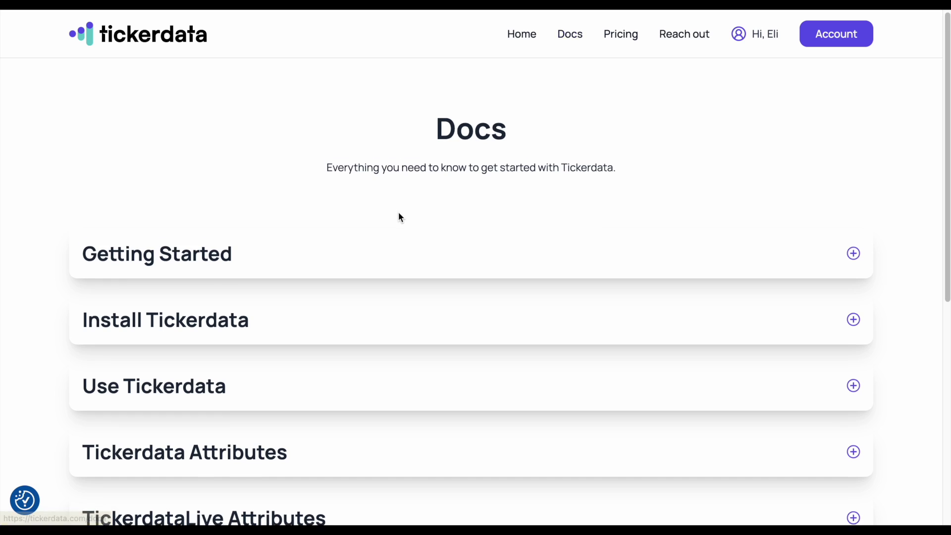
{"action": "scroll", "coordinate": [398, 212], "scroll_direction": "down", "scroll_amount": 4}
{"action": "left_click", "coordinate": [385, 276]}
{"action": "scroll", "coordinate": [386, 276], "scroll_direction": "down", "scroll_amount": 3}
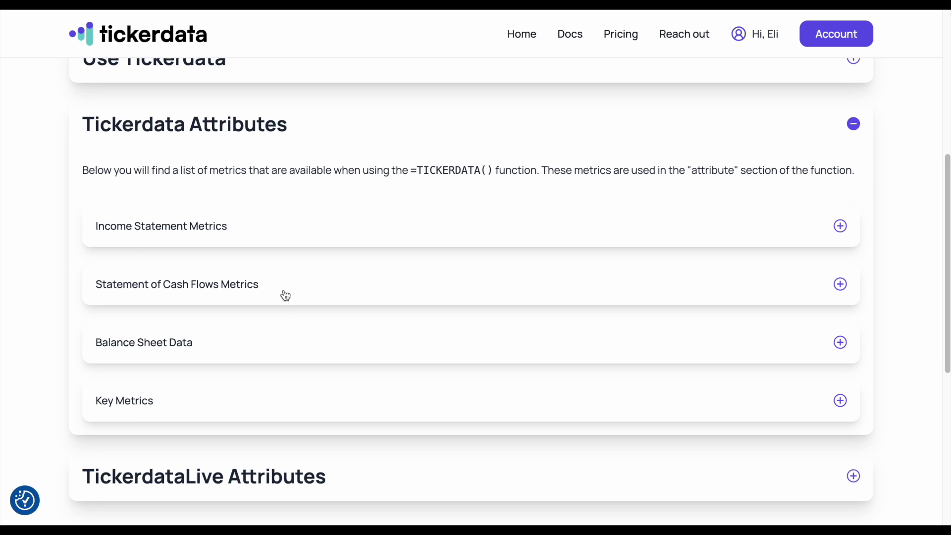
{"action": "left_click", "coordinate": [279, 400]}
{"action": "scroll", "coordinate": [373, 281], "scroll_direction": "down", "scroll_amount": 8}
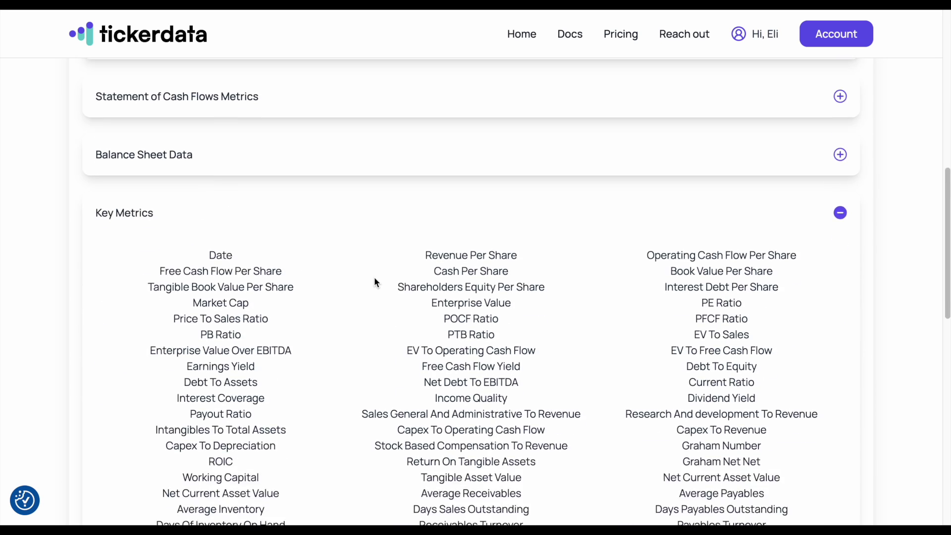
{"action": "scroll", "coordinate": [374, 277], "scroll_direction": "down", "scroll_amount": 2}
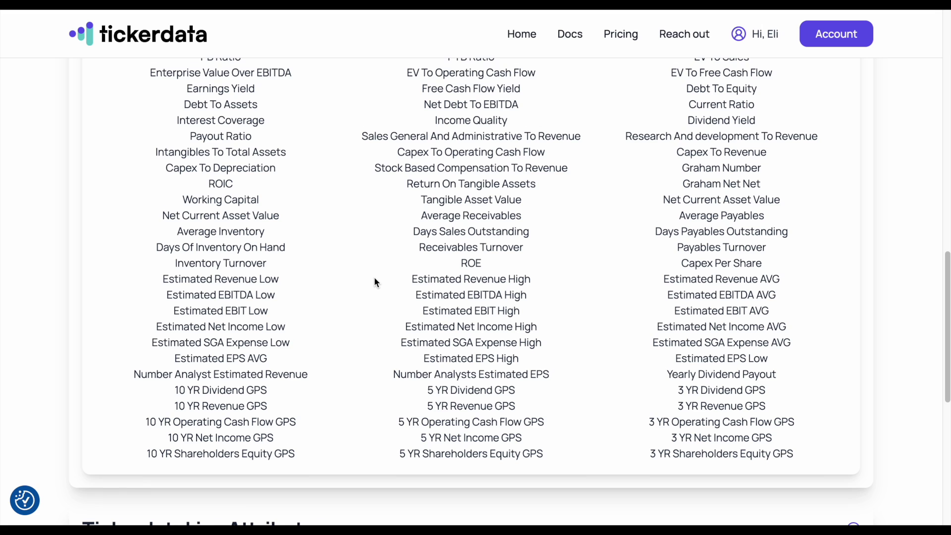
{"action": "scroll", "coordinate": [374, 277], "scroll_direction": "down", "scroll_amount": 1}
{"action": "scroll", "coordinate": [374, 277], "scroll_direction": "up", "scroll_amount": 2}
{"action": "scroll", "coordinate": [362, 290], "scroll_direction": "up", "scroll_amount": 1}
{"action": "scroll", "coordinate": [362, 289], "scroll_direction": "down", "scroll_amount": 2}
{"action": "scroll", "coordinate": [362, 293], "scroll_direction": "down", "scroll_amount": 4}
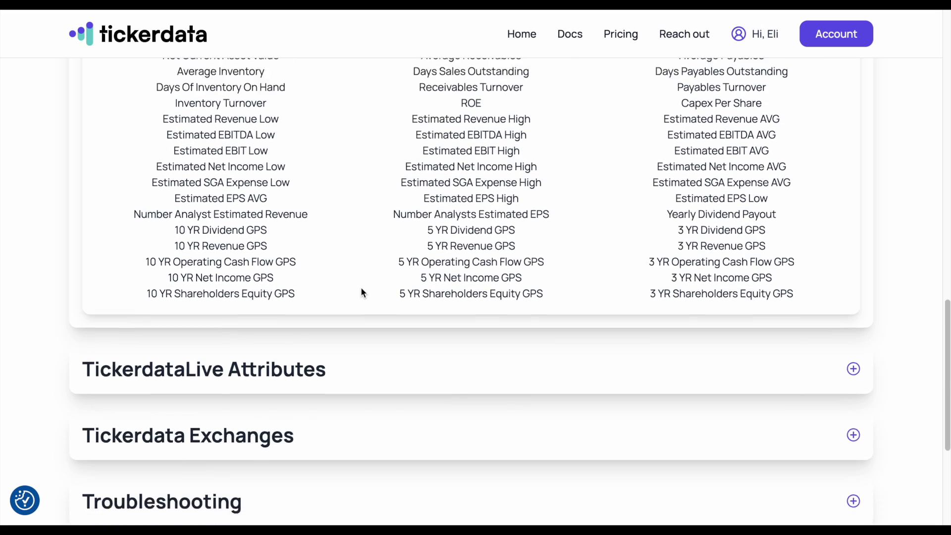
Open the exchanges page from the Tickerdata Exchanges docs section and look through the table of supported exchanges
{"action": "left_click", "coordinate": [309, 355]}
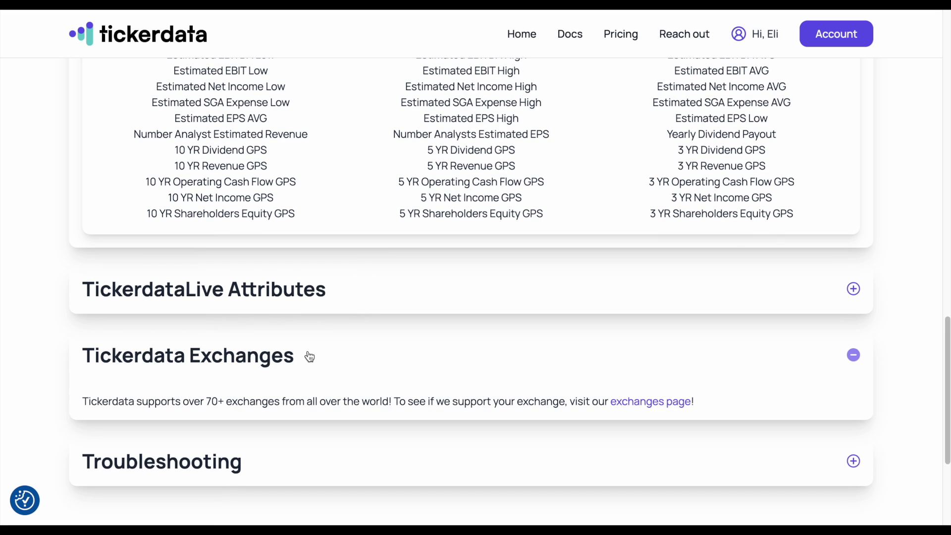
{"action": "left_click", "coordinate": [648, 403]}
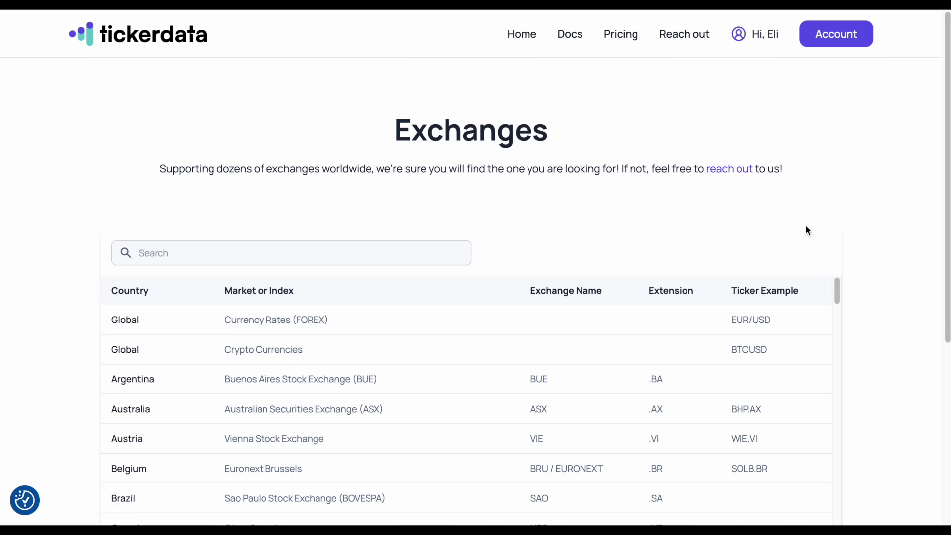
{"action": "scroll", "coordinate": [870, 200], "scroll_direction": "down", "scroll_amount": 2}
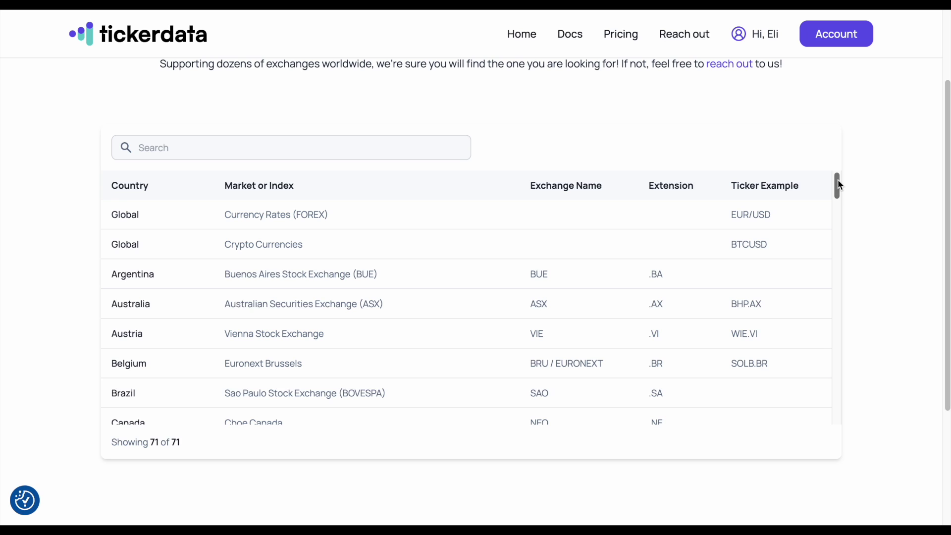
{"action": "left_click_drag", "start_coordinate": [839, 185], "coordinate": [837, 329]}
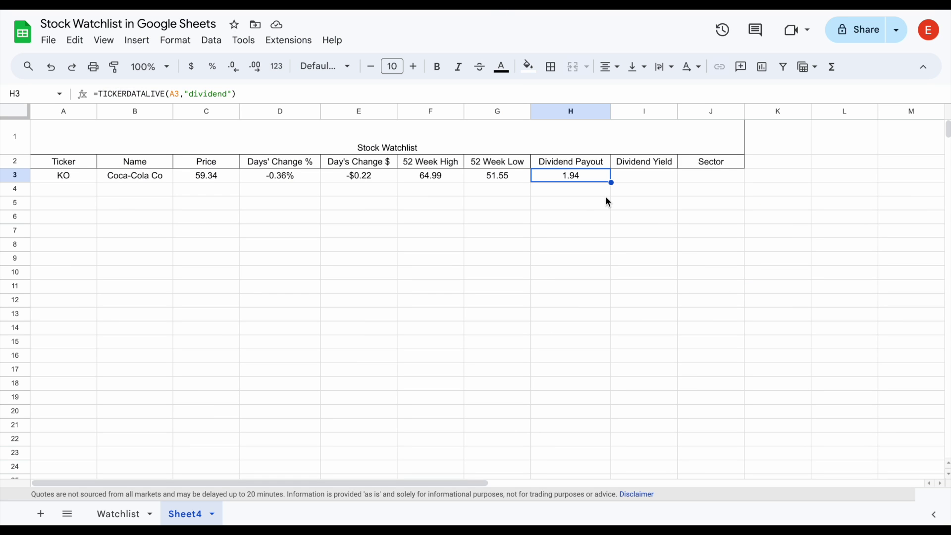
Back in the Google Sheets watchlist, calculate the dividend yield in I3 with =H3/C3 and format it as a percentage
{"action": "left_click", "coordinate": [649, 178]}
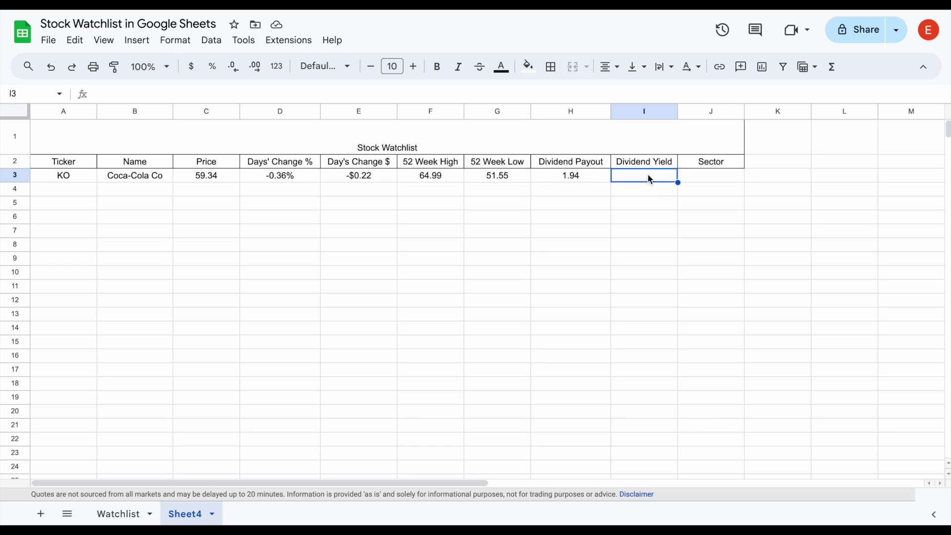
{"action": "type", "text": "="}
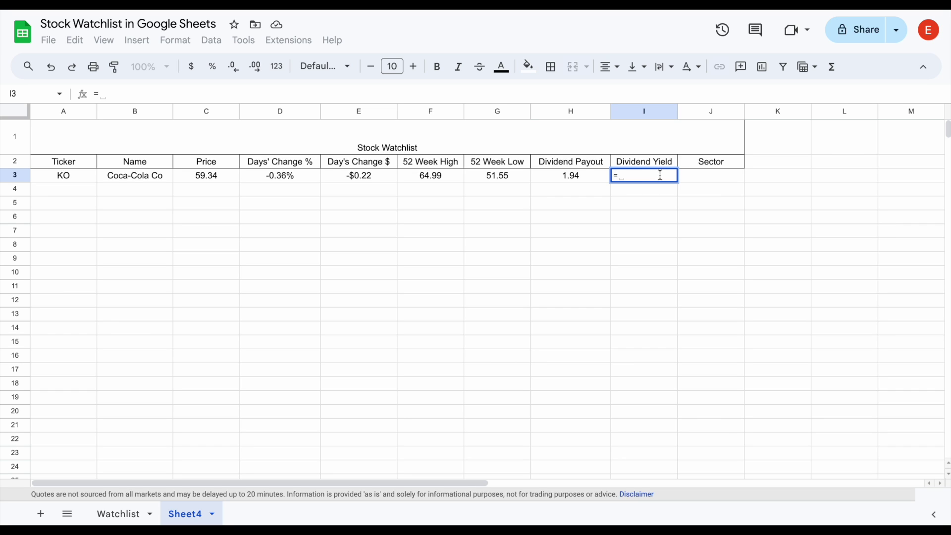
{"action": "left_click", "coordinate": [580, 177]}
{"action": "type", "text": "/"}
{"action": "left_click", "coordinate": [223, 176]}
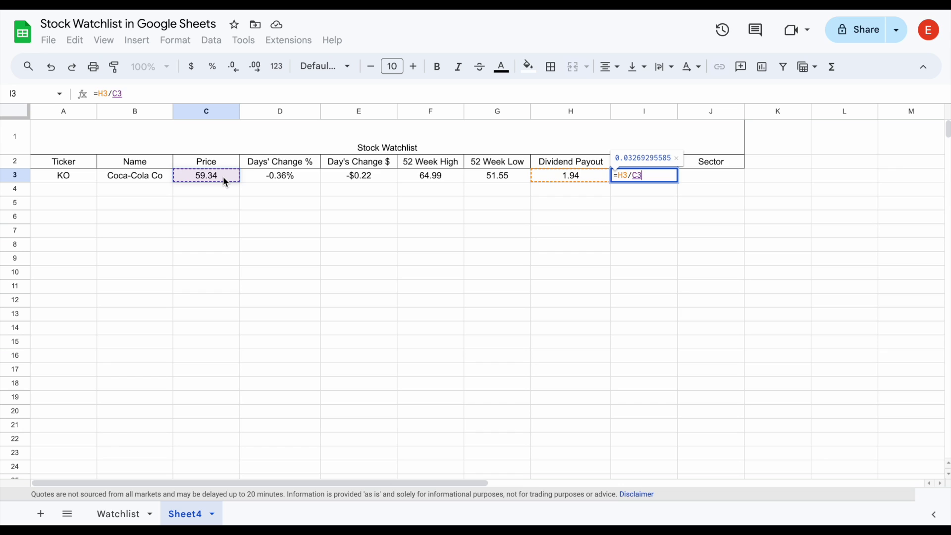
{"action": "key", "text": "Return"}
{"action": "left_click", "coordinate": [630, 177]}
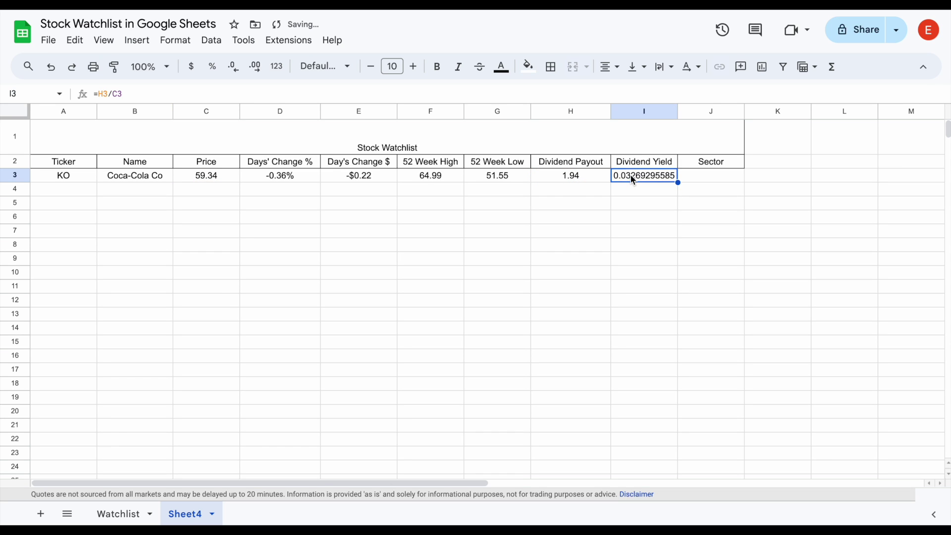
{"action": "left_click", "coordinate": [214, 67]}
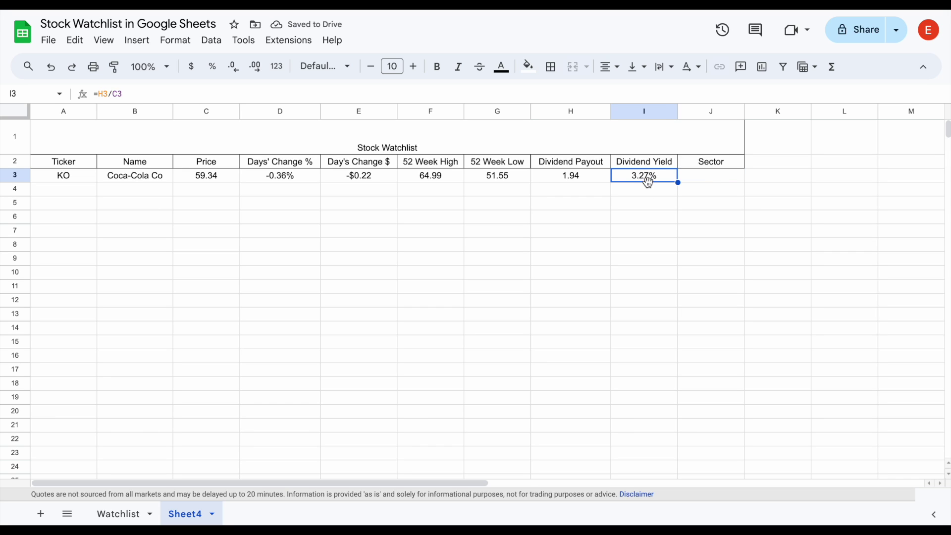
Enter the formula =TICKERDATALIVE(A3,"sector") in J3 and widen the Sector column to fit its text
{"action": "left_click", "coordinate": [717, 180]}
{"action": "type", "text": "=tick"}
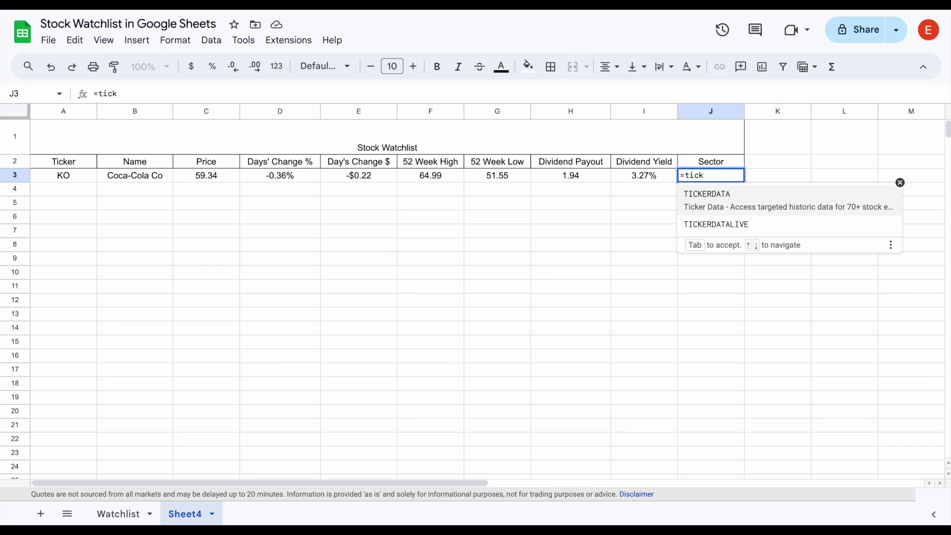
{"action": "left_click", "coordinate": [743, 221]}
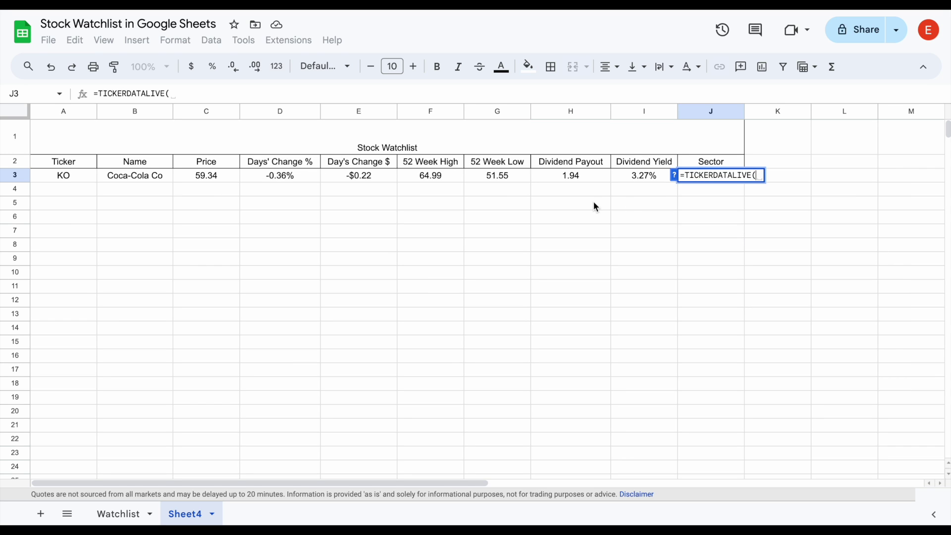
{"action": "left_click", "coordinate": [86, 176]}
{"action": "type", "text": ","}
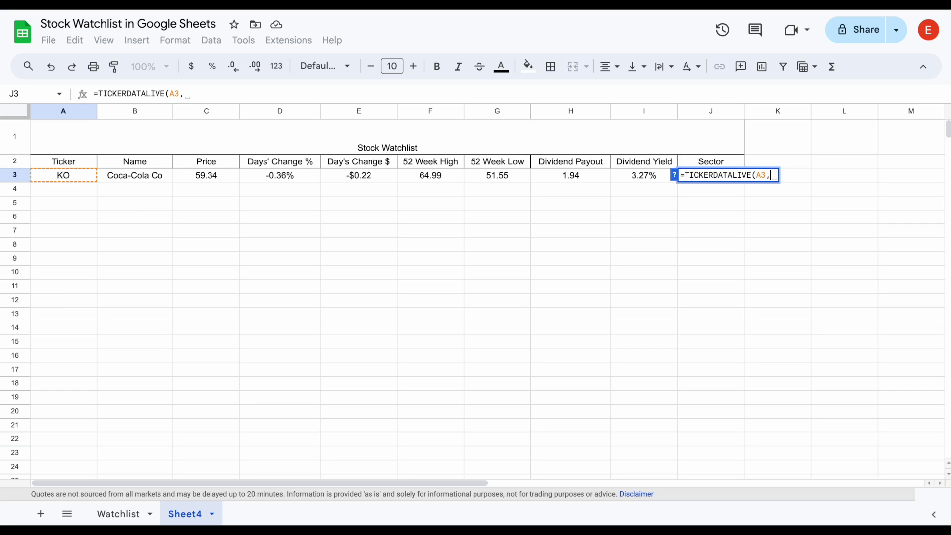
{"action": "type", "text": "\"sector\")"}
{"action": "key", "text": "Return"}
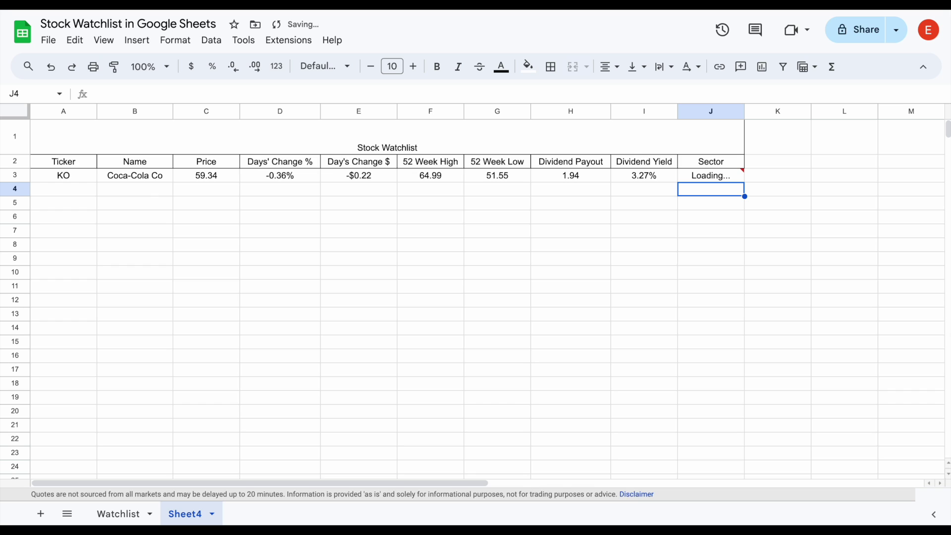
{"action": "left_click", "coordinate": [732, 175]}
{"action": "left_click_drag", "start_coordinate": [744, 111], "coordinate": [780, 113]}
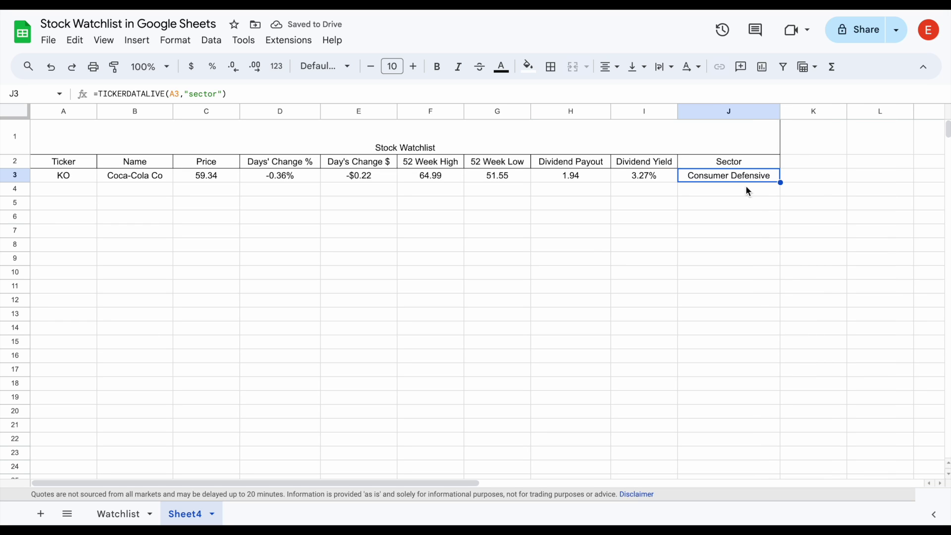
Test the row's formulas by changing the ticker in A3 to PEP and back to KO
{"action": "left_click", "coordinate": [87, 178]}
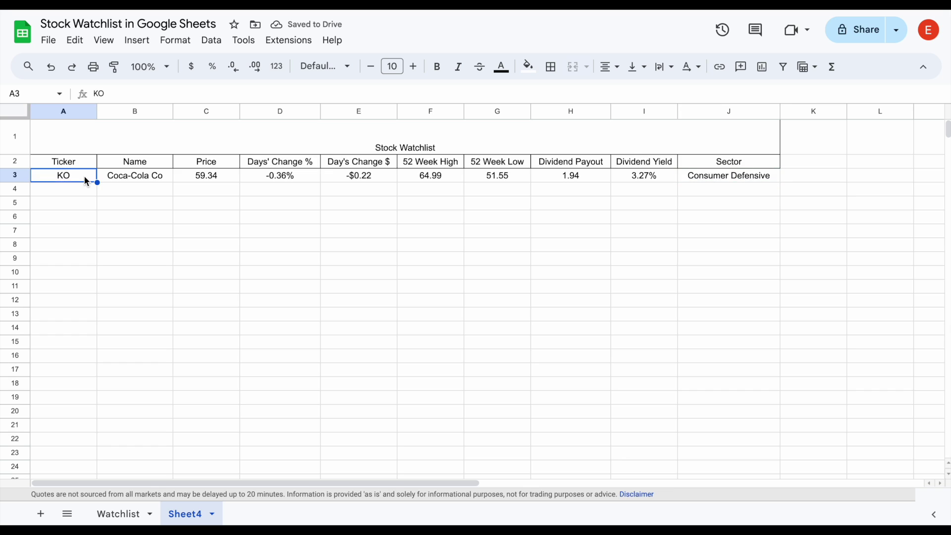
{"action": "type", "text": "PEP"}
{"action": "key", "text": "Return"}
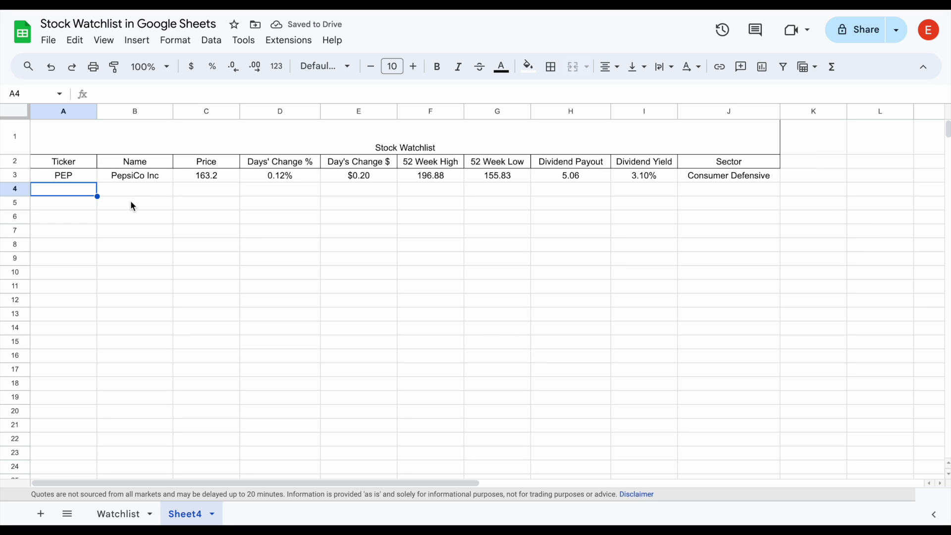
{"action": "left_click", "coordinate": [85, 174]}
{"action": "type", "text": "KO"}
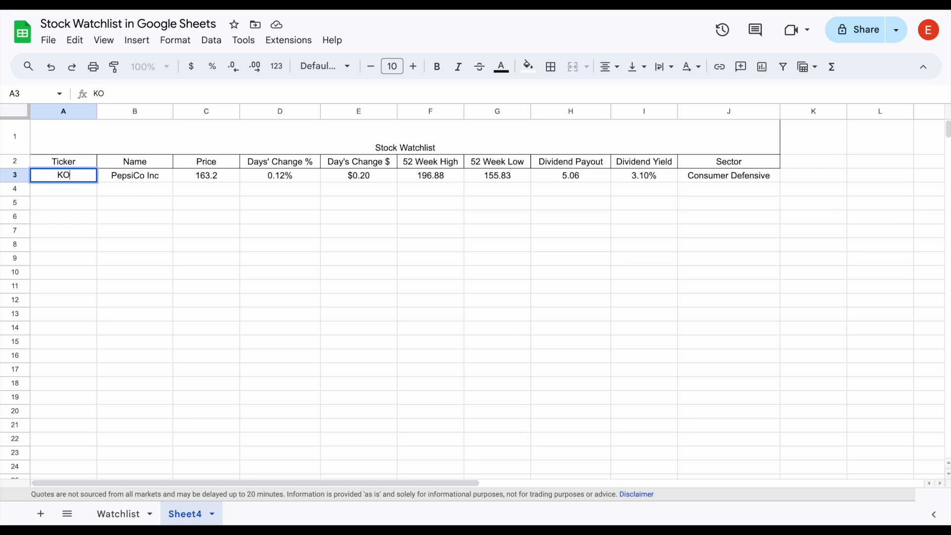
{"action": "key", "text": "Return"}
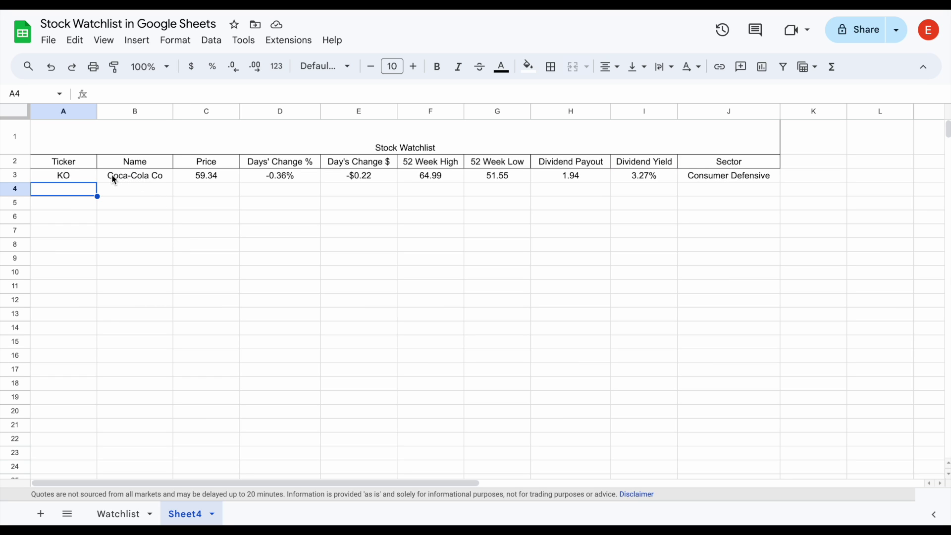
{"action": "left_click_drag", "start_coordinate": [114, 176], "coordinate": [749, 183]}
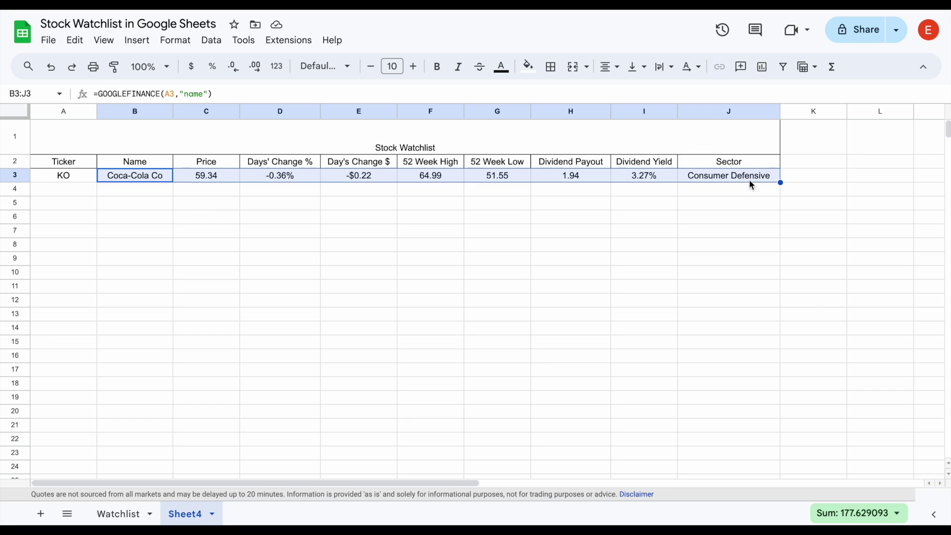
{"action": "left_click", "coordinate": [88, 191]}
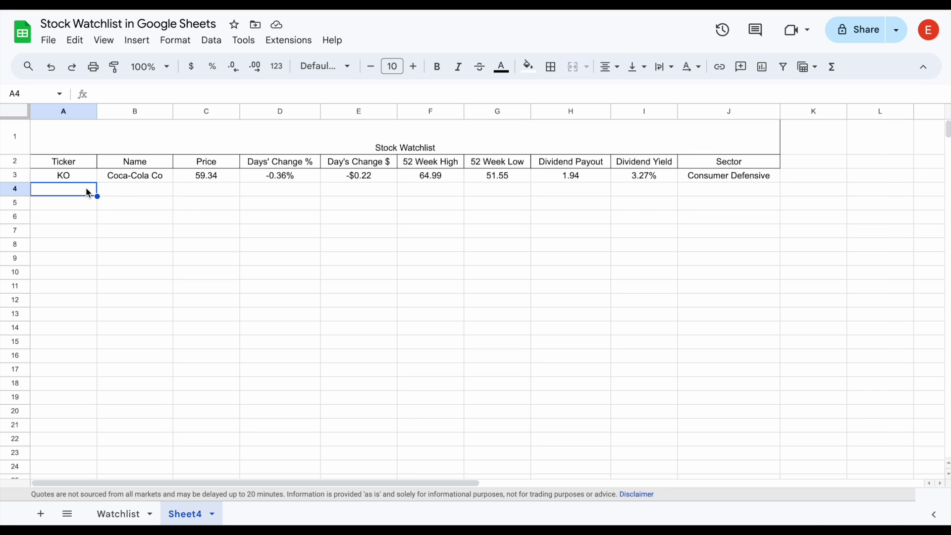
{"action": "left_click_drag", "start_coordinate": [84, 192], "coordinate": [94, 391]}
{"action": "left_click", "coordinate": [182, 263]}
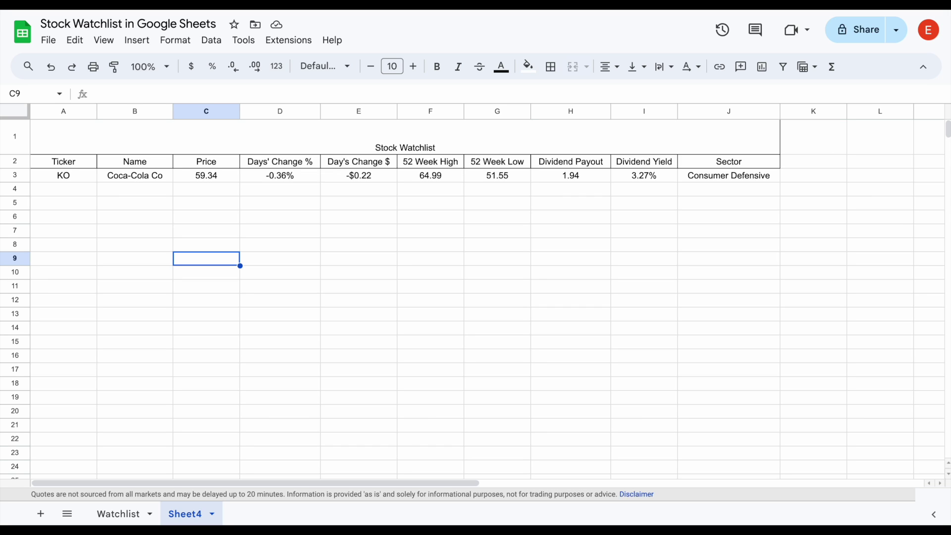
Add the tickers TGT, TROW, MSFT, T, MO, WMT, VZ, AAPL, WMT, SBUX and AVGO in A4:A14
{"action": "left_click", "coordinate": [74, 189]}
{"action": "type", "text": "TGT TROW MSFT T MO WMT VZ AAPL WMT SBUX AVGO"}
{"action": "left_click", "coordinate": [119, 189]}
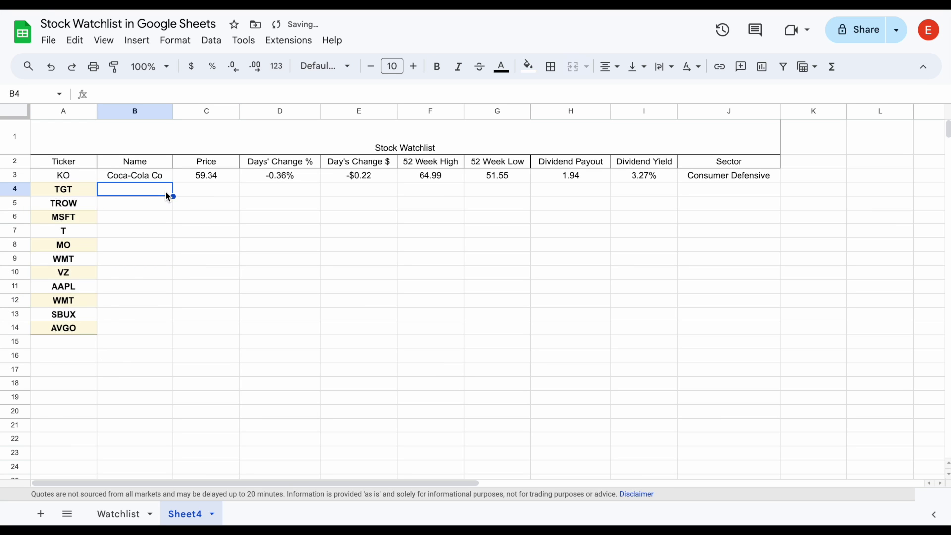
Fill the row 3 formulas from B3:J3 down through row 14 and widen the Name and Sector columns to fit
{"action": "left_click", "coordinate": [155, 177]}
{"action": "left_click_drag", "start_coordinate": [146, 177], "coordinate": [765, 328]}
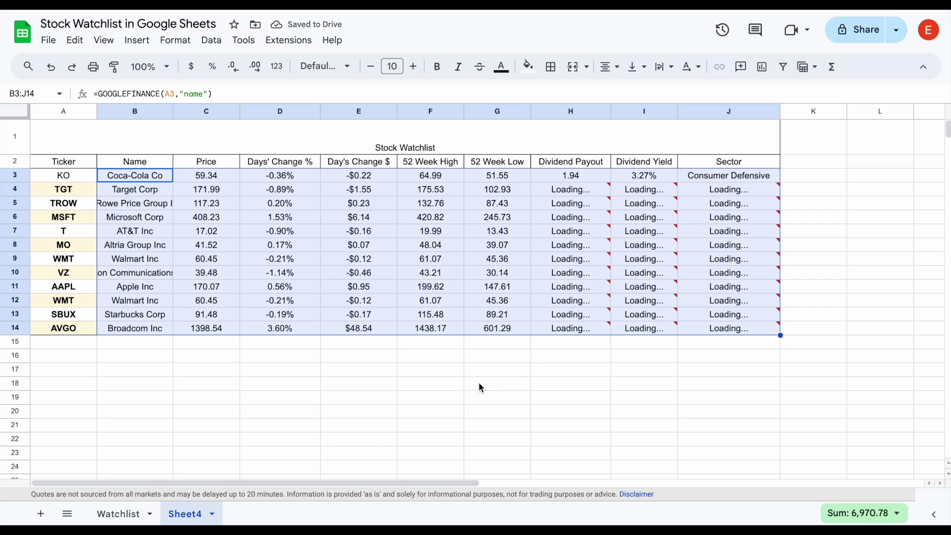
{"action": "left_click", "coordinate": [405, 369]}
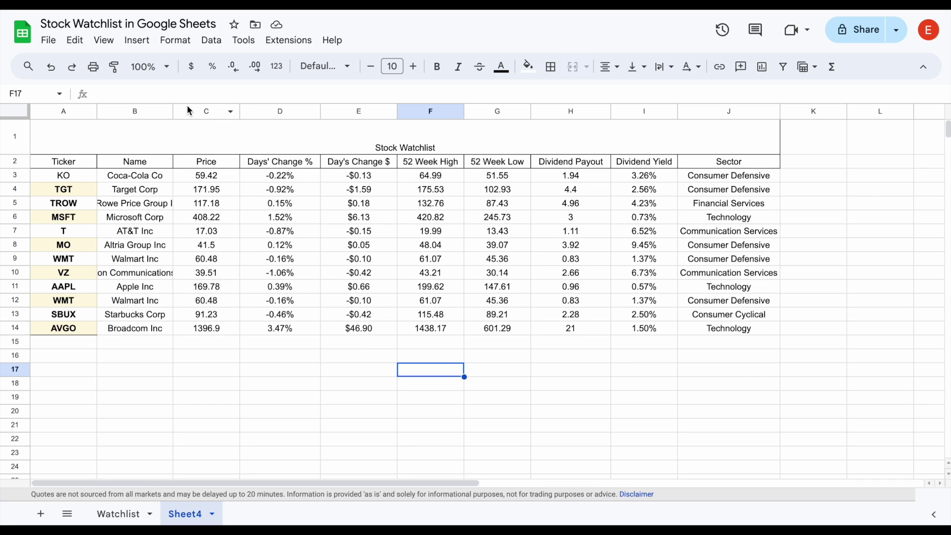
{"action": "left_click_drag", "start_coordinate": [173, 110], "coordinate": [223, 111]}
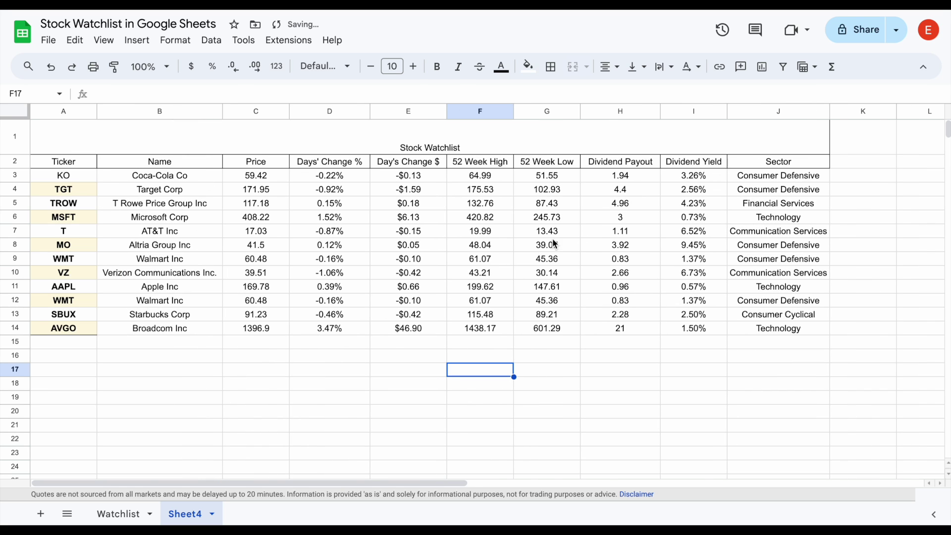
{"action": "left_click_drag", "start_coordinate": [830, 111], "coordinate": [837, 113]}
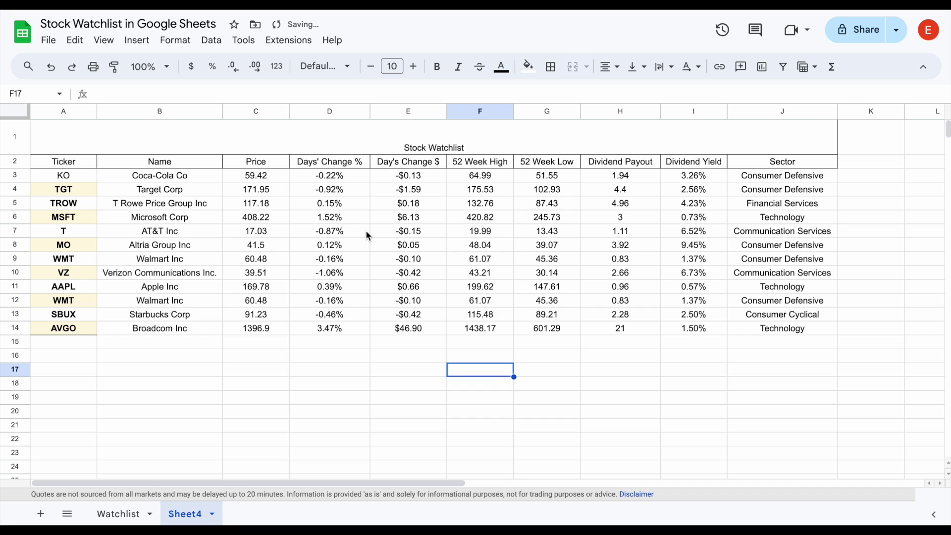
Center the contents of the entire sheet horizontally and align them vertically to the middle
{"action": "left_click", "coordinate": [17, 113]}
{"action": "left_click", "coordinate": [608, 67]}
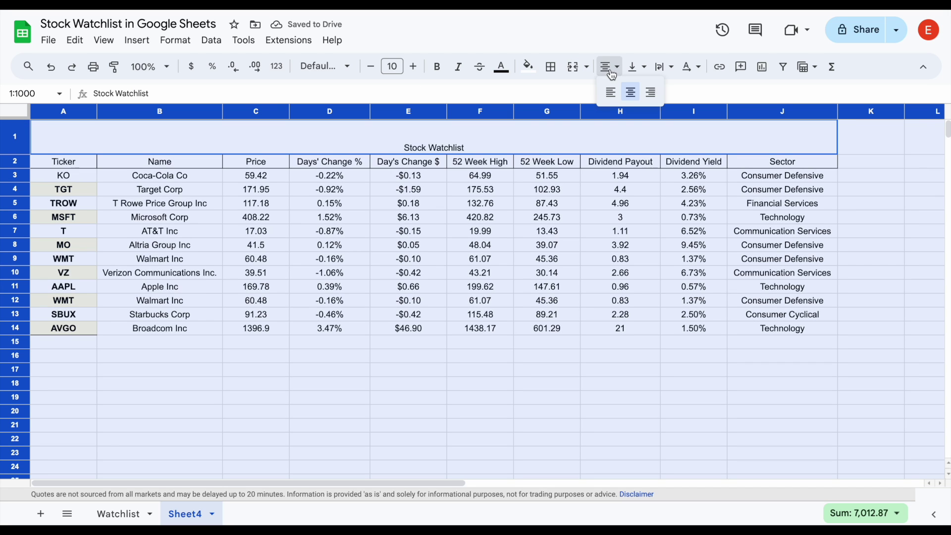
{"action": "left_click", "coordinate": [630, 91]}
{"action": "left_click", "coordinate": [637, 66]}
{"action": "left_click", "coordinate": [650, 91]}
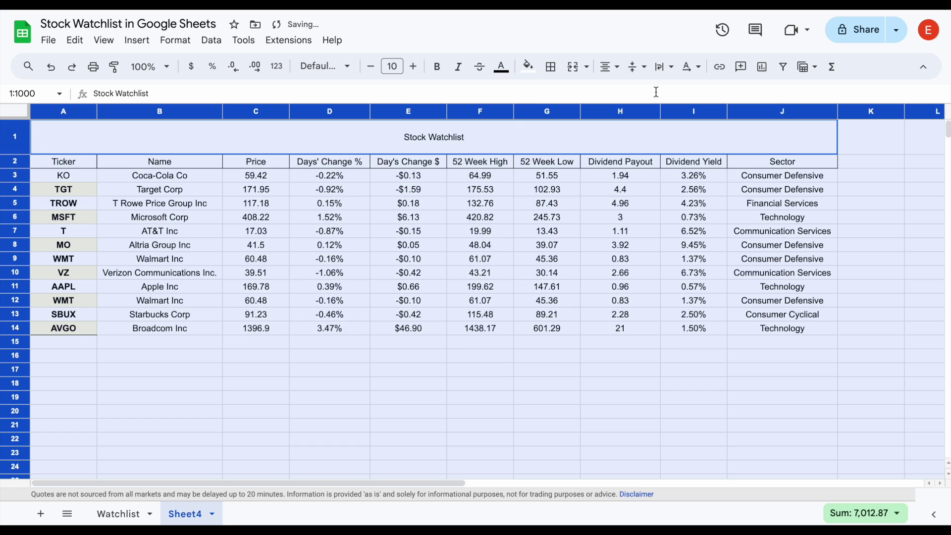
Increase the font size of the Stock Watchlist title to 26
{"action": "left_click", "coordinate": [473, 138]}
{"action": "left_click", "coordinate": [413, 66]}
{"action": "left_click", "coordinate": [414, 67]}
{"action": "left_click", "coordinate": [413, 66]}
{"action": "left_click", "coordinate": [413, 66]}
{"action": "left_click", "coordinate": [414, 66]}
{"action": "left_click", "coordinate": [413, 66]}
{"action": "left_click", "coordinate": [414, 66]}
{"action": "left_click", "coordinate": [413, 66]}
{"action": "left_click", "coordinate": [413, 67]}
{"action": "left_click", "coordinate": [414, 66]}
{"action": "double_click", "coordinate": [413, 66]}
{"action": "double_click", "coordinate": [413, 67]}
{"action": "left_click", "coordinate": [413, 66]}
{"action": "left_click", "coordinate": [413, 66]}
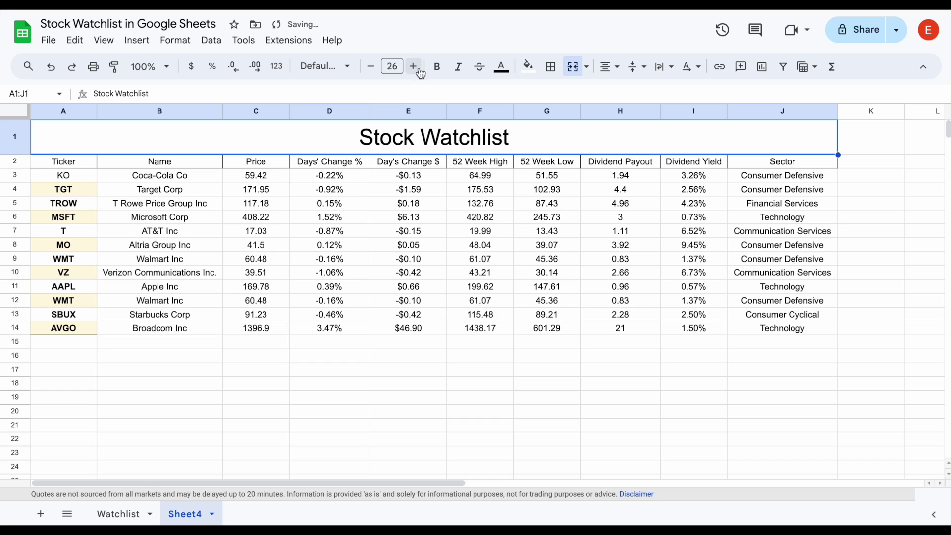
Fill the merged title cell A1:J1 with a light golden-yellow background
{"action": "left_click", "coordinate": [526, 67]}
{"action": "left_click", "coordinate": [575, 142]}
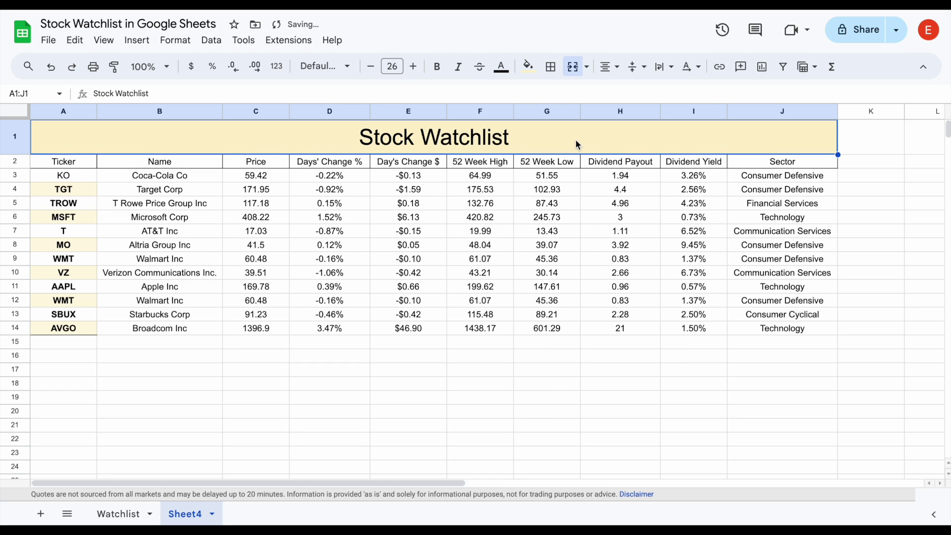
{"action": "left_click", "coordinate": [528, 67]}
{"action": "left_click", "coordinate": [573, 158]}
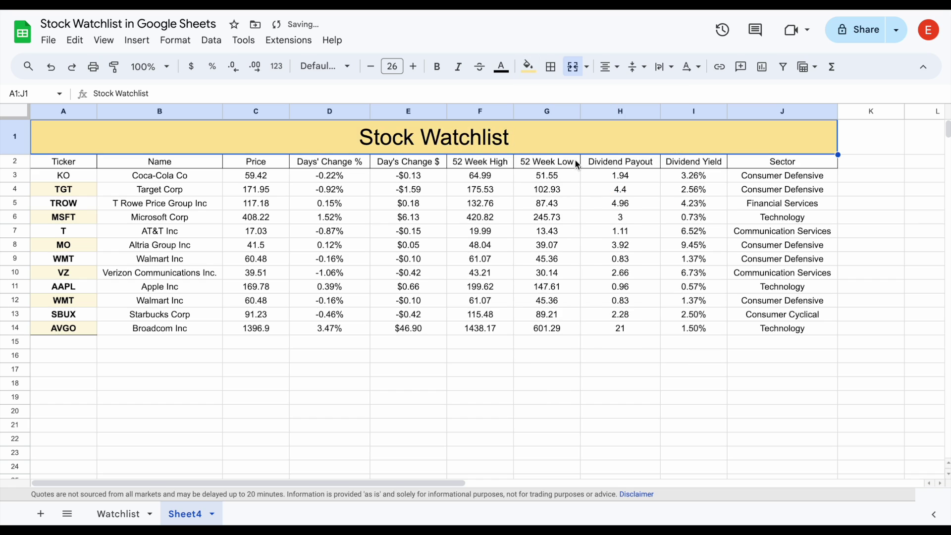
Apply the yellow alternating colors style with a header to the table range A2:J14
{"action": "left_click_drag", "start_coordinate": [82, 166], "coordinate": [791, 333]}
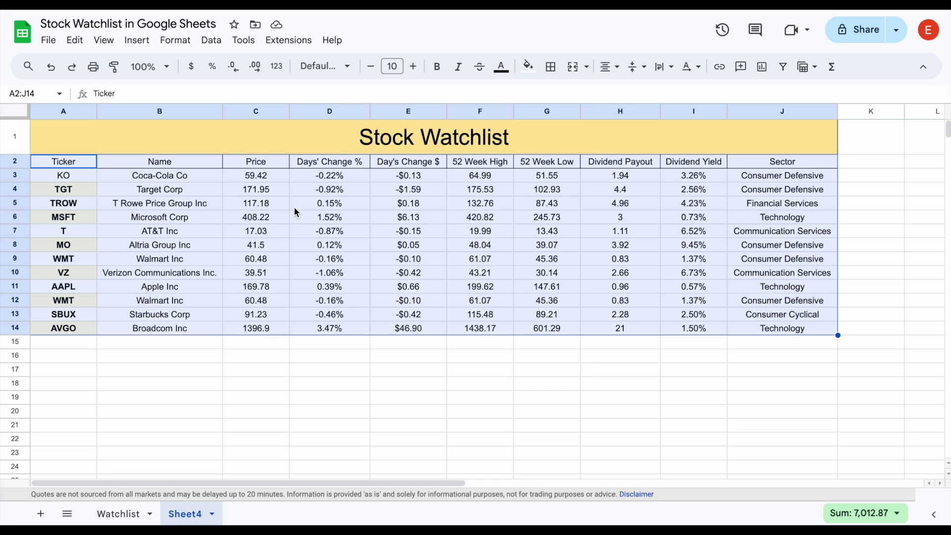
{"action": "left_click", "coordinate": [182, 44]}
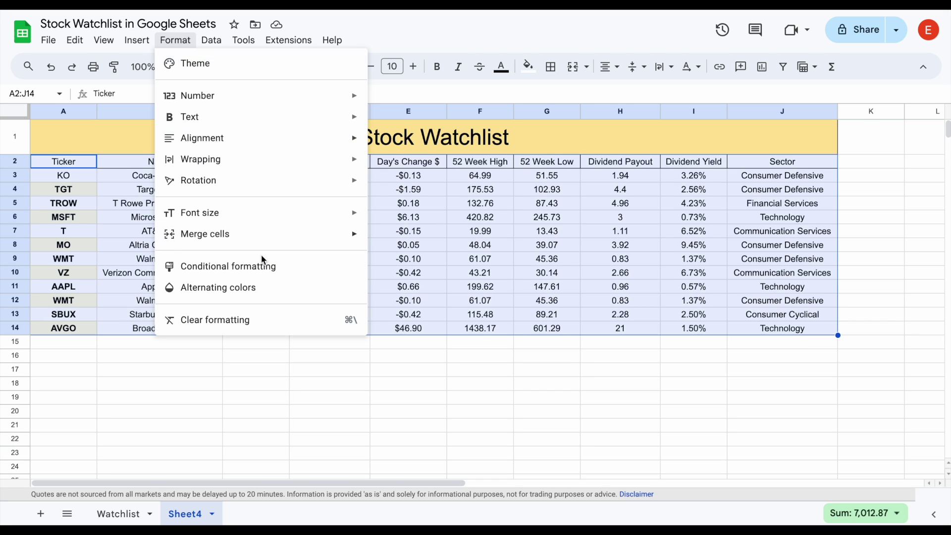
{"action": "left_click", "coordinate": [273, 293]}
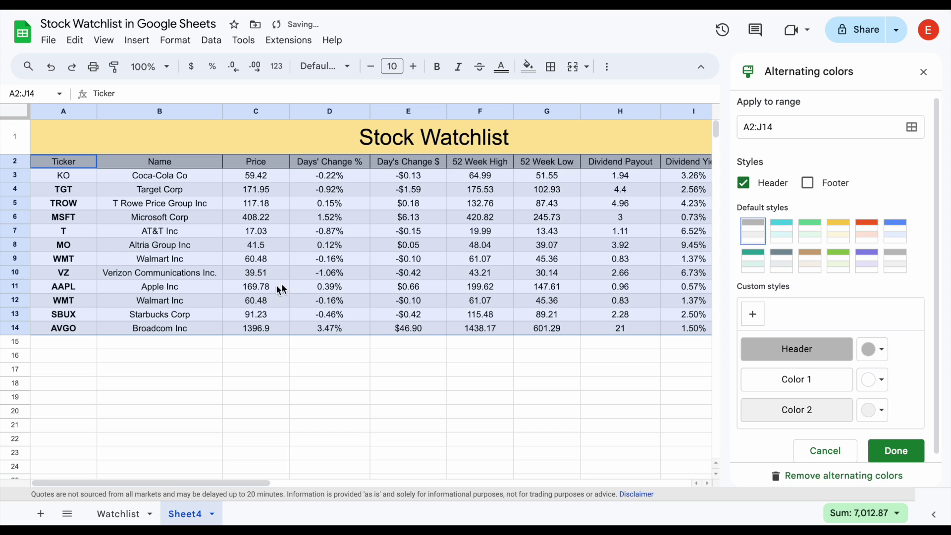
{"action": "left_click", "coordinate": [785, 239]}
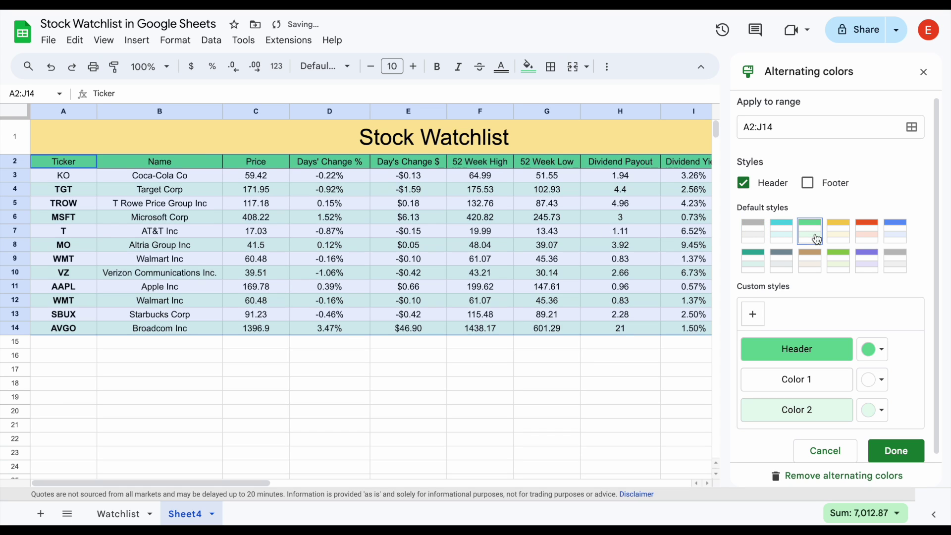
{"action": "left_click", "coordinate": [838, 240]}
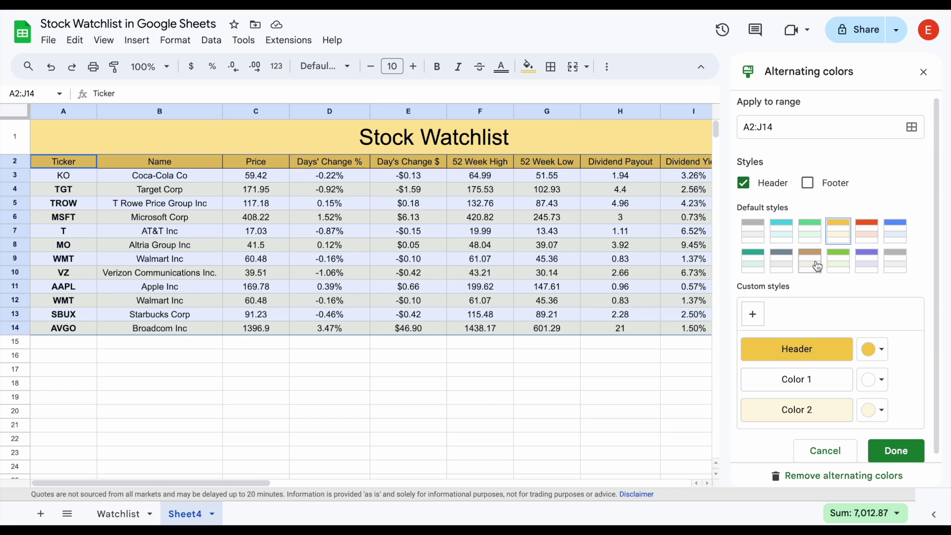
{"action": "left_click", "coordinate": [894, 456]}
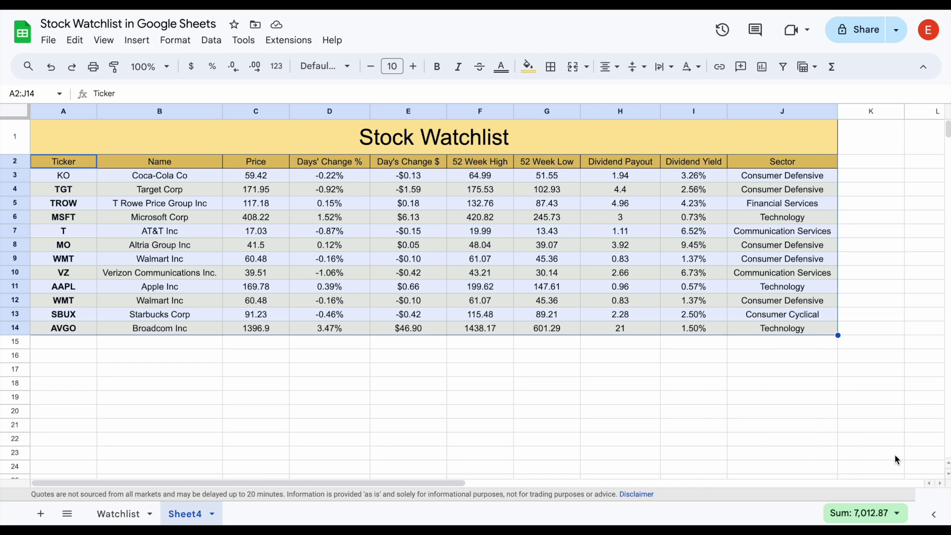
{"action": "left_click", "coordinate": [853, 384]}
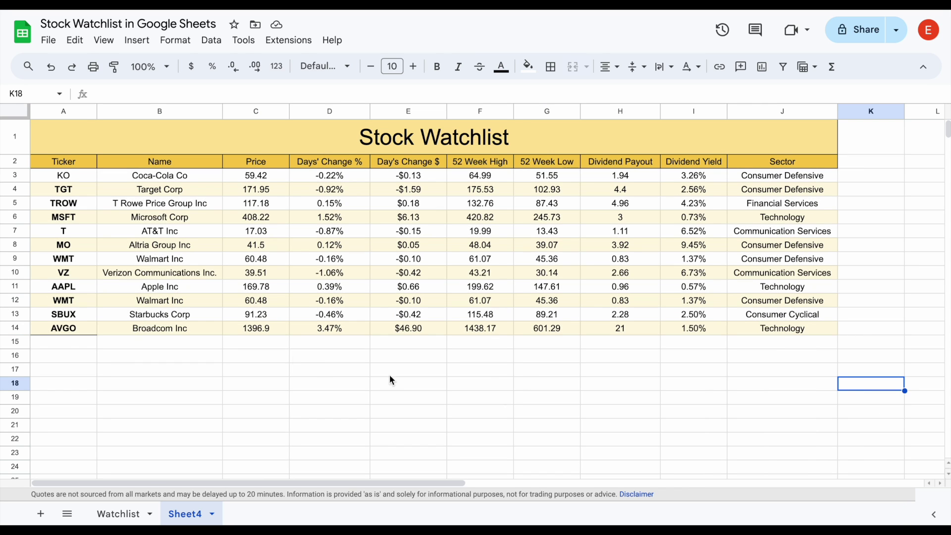
Add an outer border around the table range A2:J14
{"action": "left_click_drag", "start_coordinate": [64, 161], "coordinate": [785, 329]}
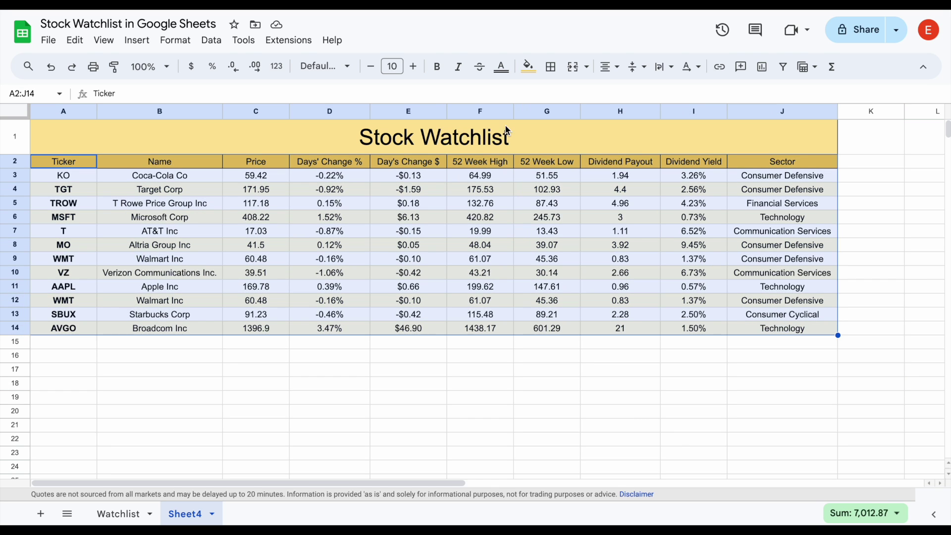
{"action": "left_click", "coordinate": [551, 67]}
{"action": "left_click", "coordinate": [648, 96]}
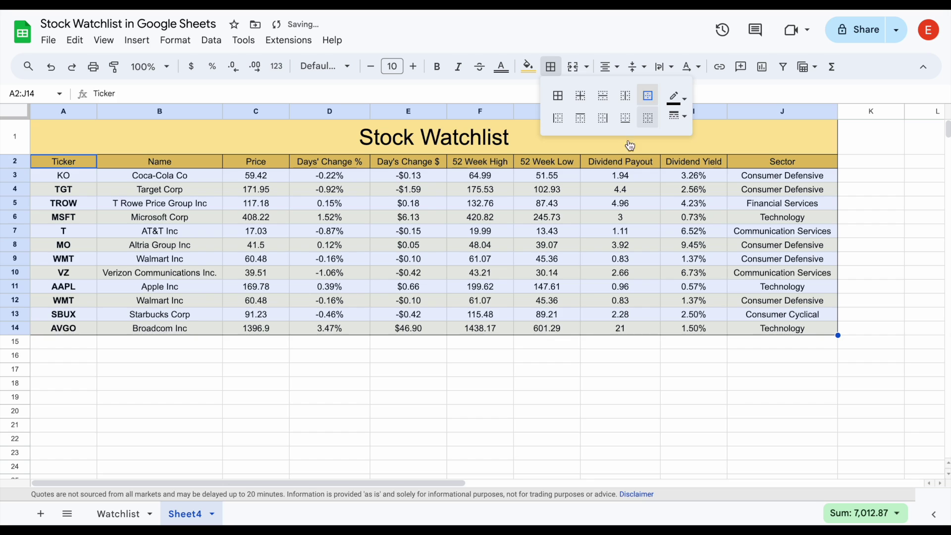
{"action": "left_click", "coordinate": [493, 373]}
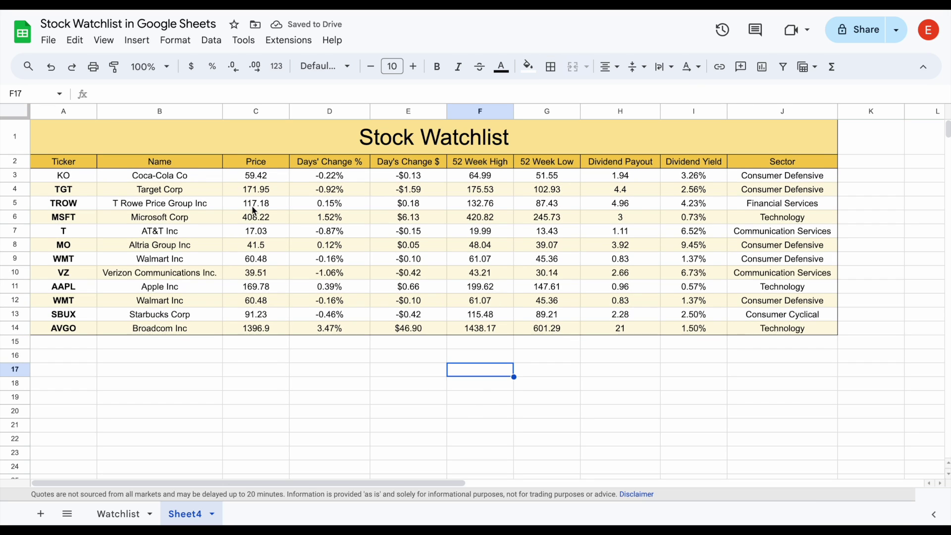
Make the title and the column headers in A1:J2 bold
{"action": "left_click_drag", "start_coordinate": [137, 146], "coordinate": [88, 159]}
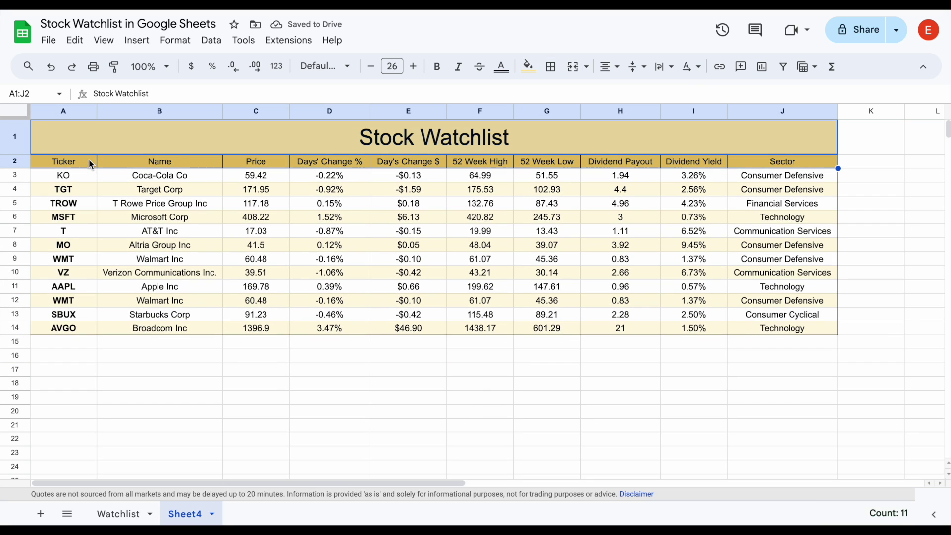
{"action": "left_click", "coordinate": [437, 74]}
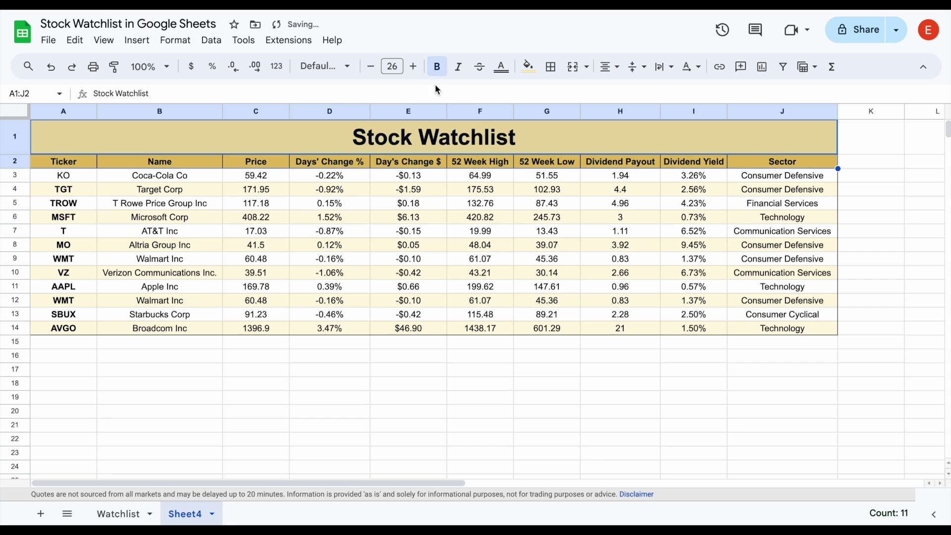
{"action": "left_click", "coordinate": [102, 357]}
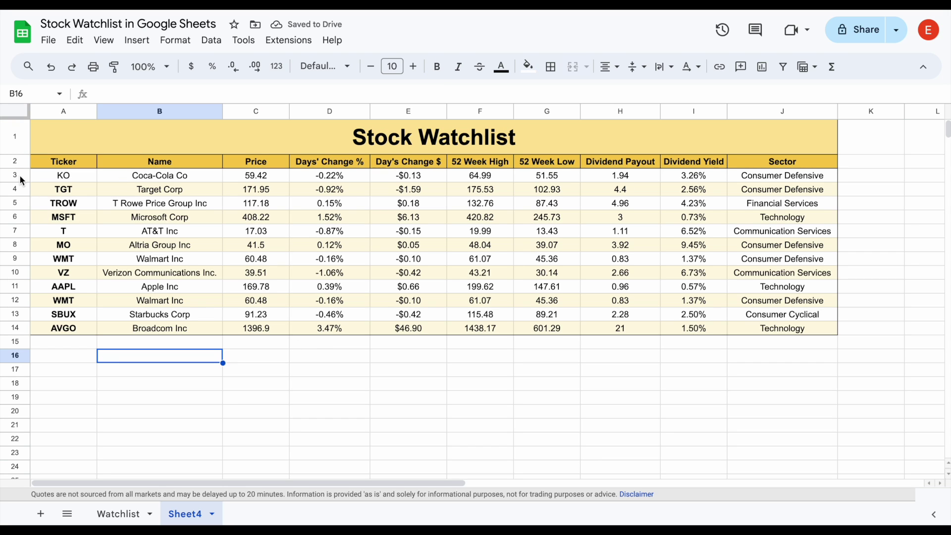
Increase the height of the header row 2 and of the data rows 3 to 14
{"action": "left_click_drag", "start_coordinate": [15, 167], "coordinate": [17, 176]}
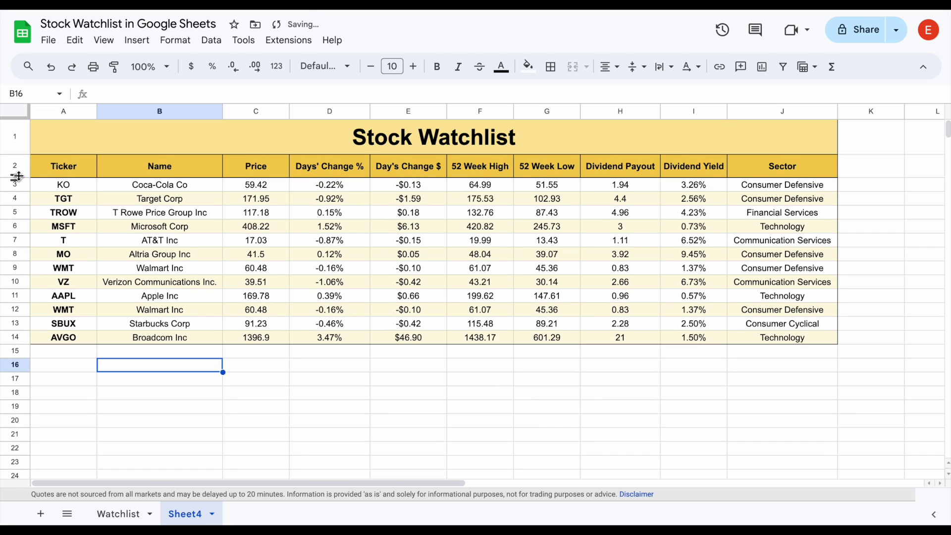
{"action": "left_click_drag", "start_coordinate": [17, 185], "coordinate": [17, 329]}
{"action": "left_click", "coordinate": [527, 445]}
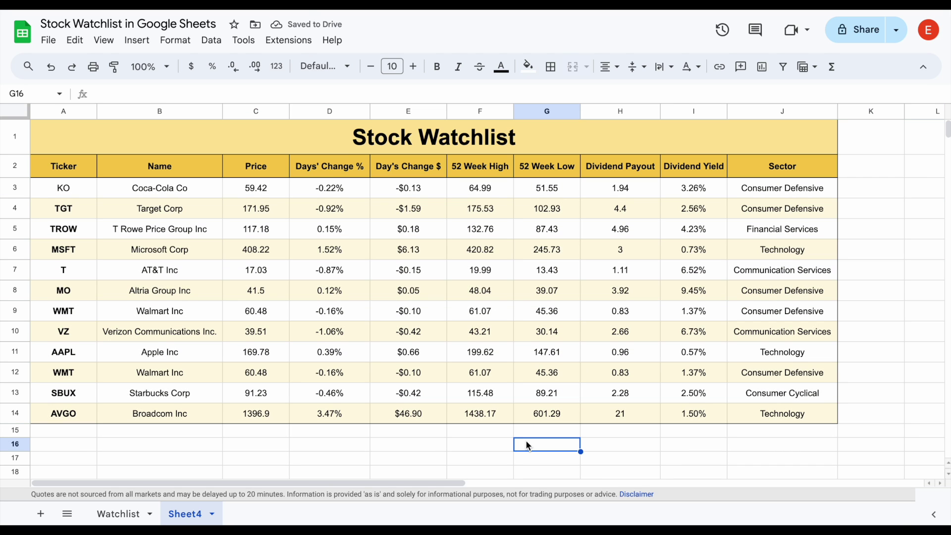
Add a conditional formatting rule to D3:E14 that shows values greater than 0 in green text
{"action": "left_click_drag", "start_coordinate": [329, 188], "coordinate": [422, 414]}
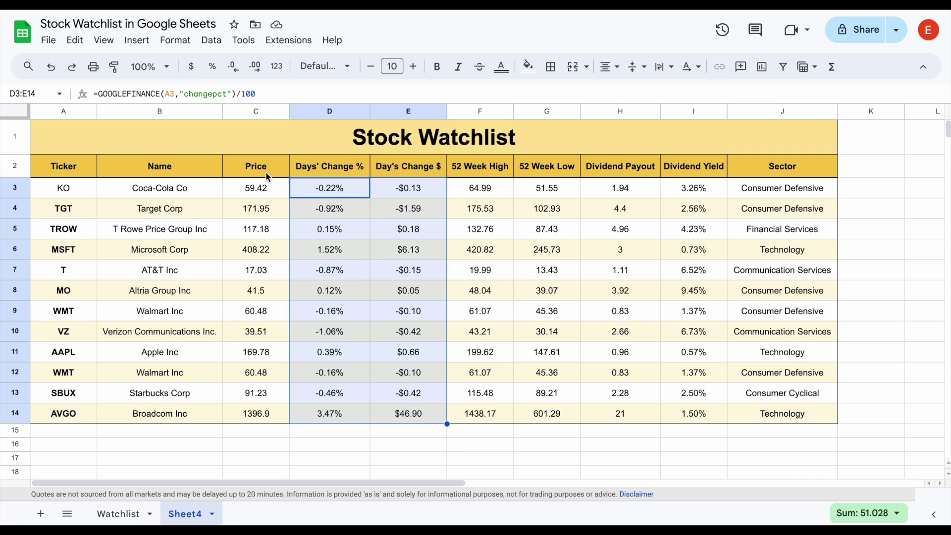
{"action": "left_click", "coordinate": [179, 43]}
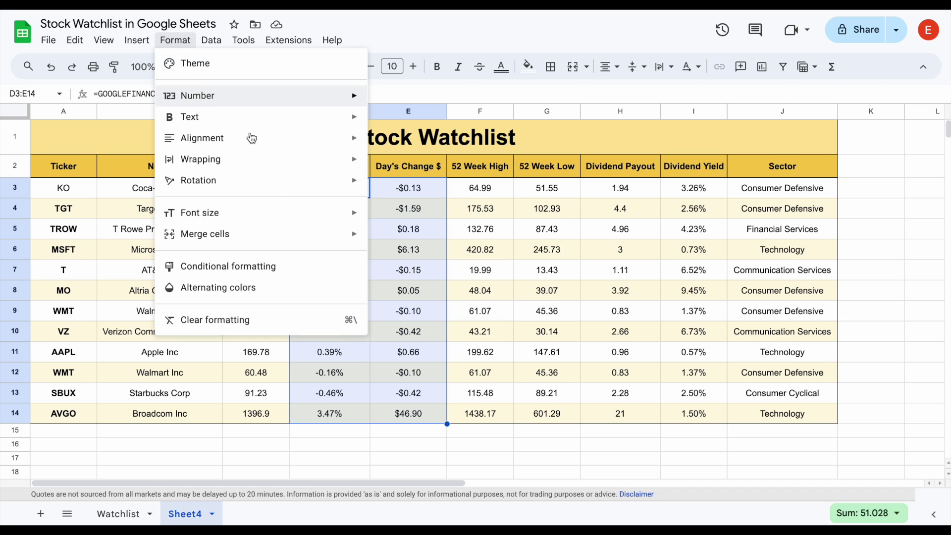
{"action": "left_click", "coordinate": [280, 265]}
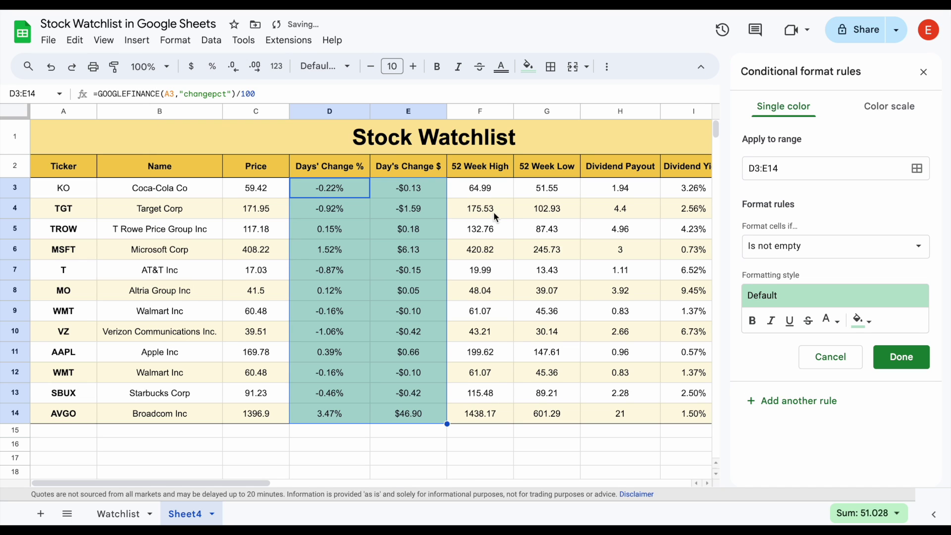
{"action": "left_click", "coordinate": [848, 245]}
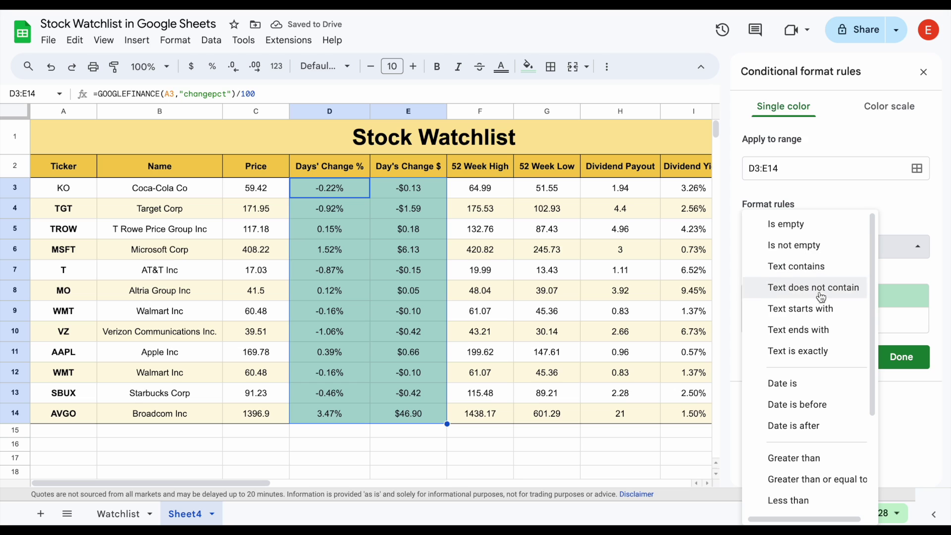
{"action": "left_click", "coordinate": [847, 458]}
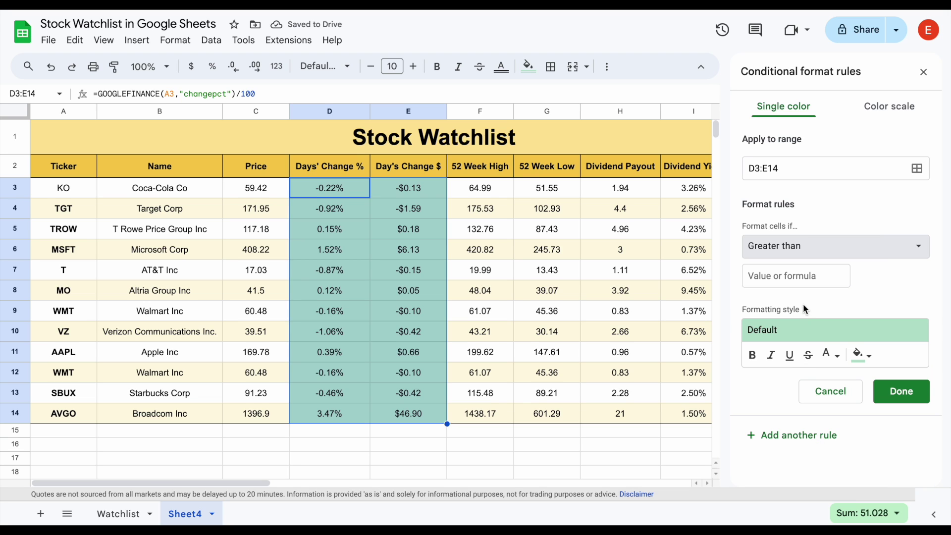
{"action": "left_click", "coordinate": [806, 277]}
{"action": "type", "text": "0"}
{"action": "left_click", "coordinate": [786, 330]}
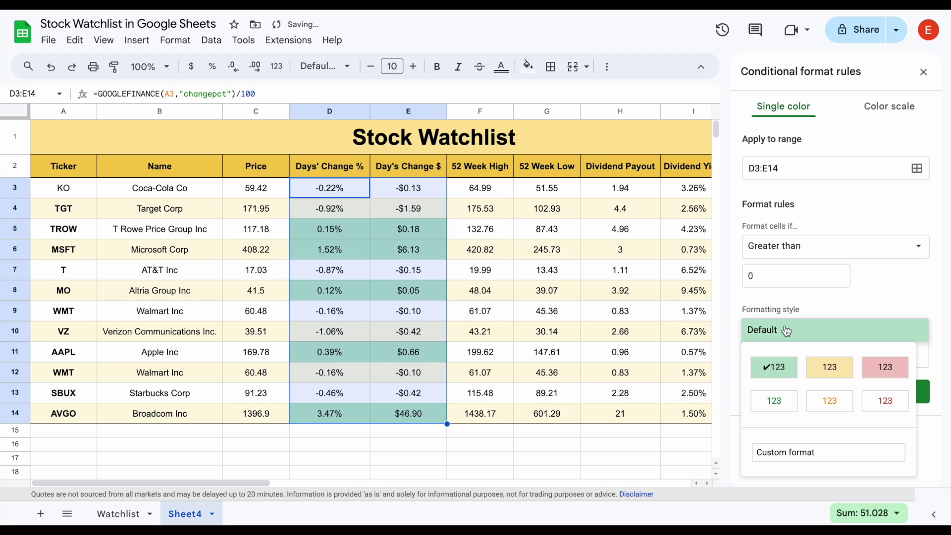
{"action": "left_click", "coordinate": [786, 400]}
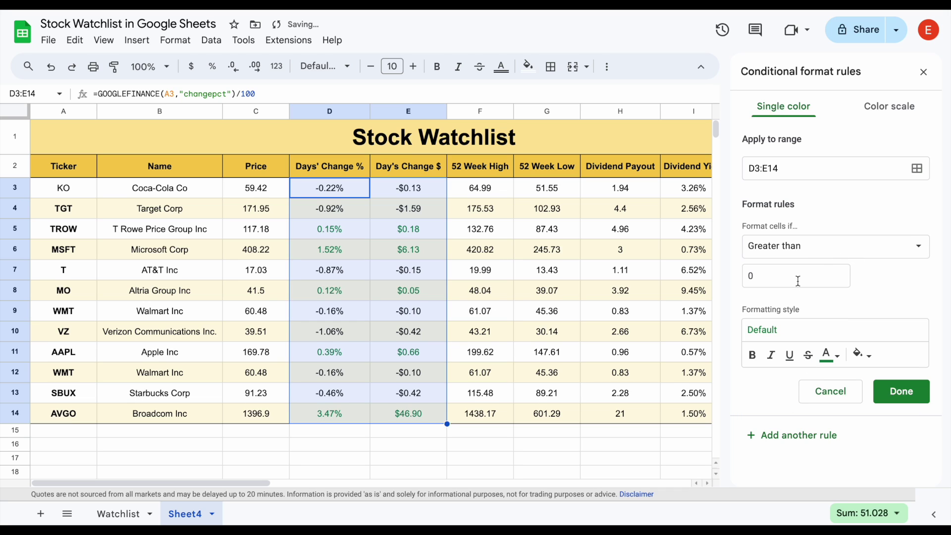
{"action": "left_click", "coordinate": [783, 330]}
{"action": "left_click", "coordinate": [780, 401]}
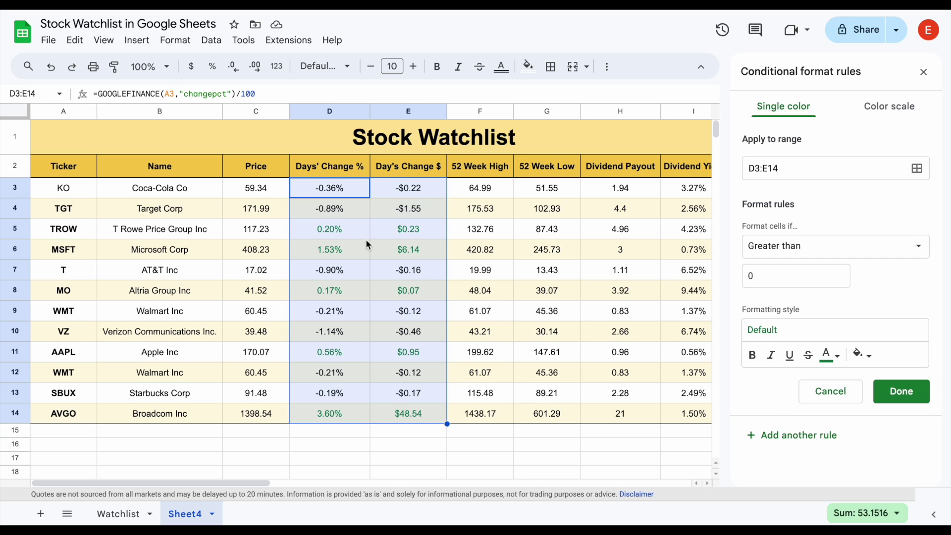
Add a second conditional formatting rule to D3:E14 that shows values less than 0 in red text, and finish the rules
{"action": "left_click", "coordinate": [791, 435]}
{"action": "left_click", "coordinate": [833, 257]}
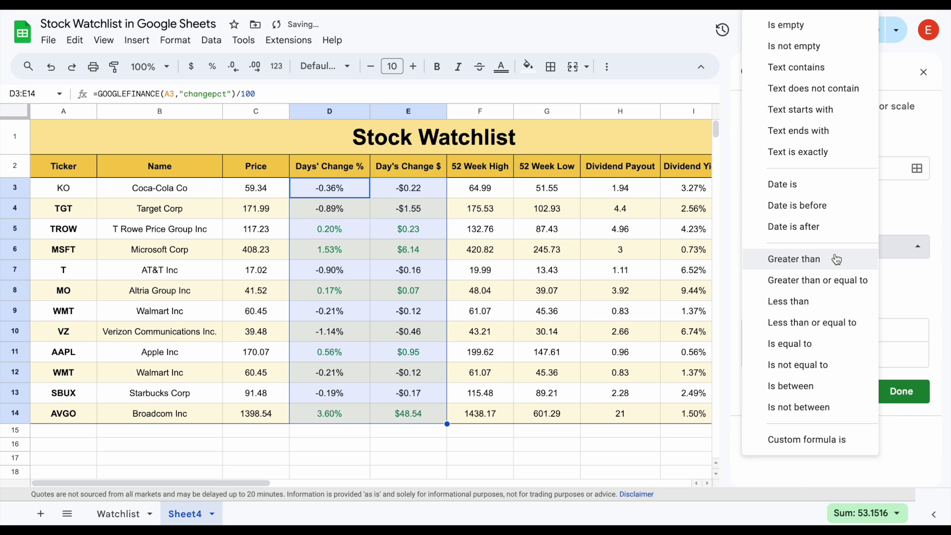
{"action": "left_click", "coordinate": [807, 301]}
{"action": "left_click", "coordinate": [778, 332]}
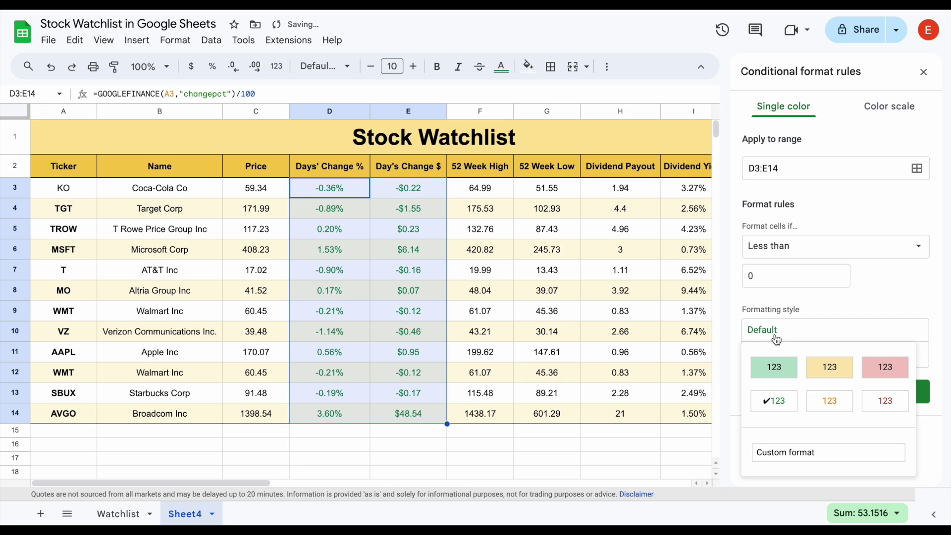
{"action": "left_click", "coordinate": [879, 396]}
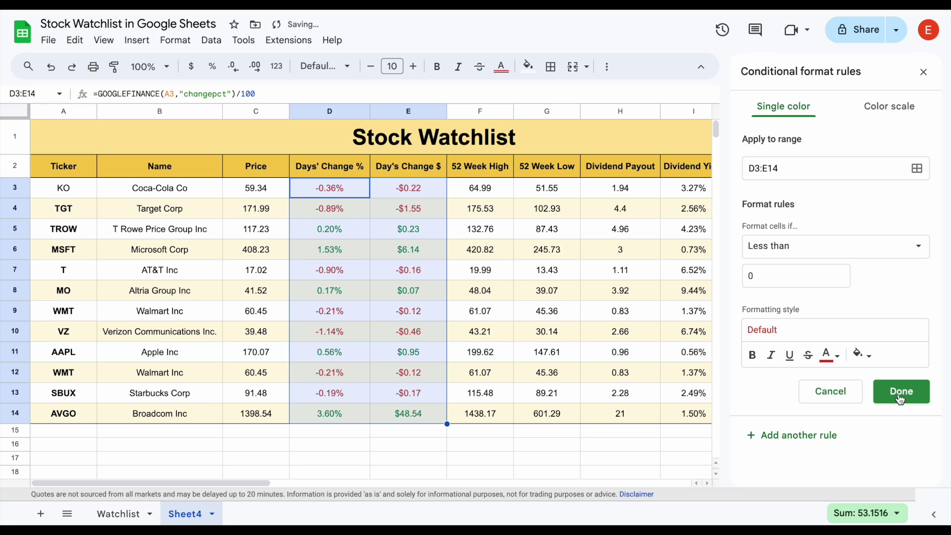
{"action": "left_click", "coordinate": [899, 395]}
{"action": "left_click", "coordinate": [924, 72]}
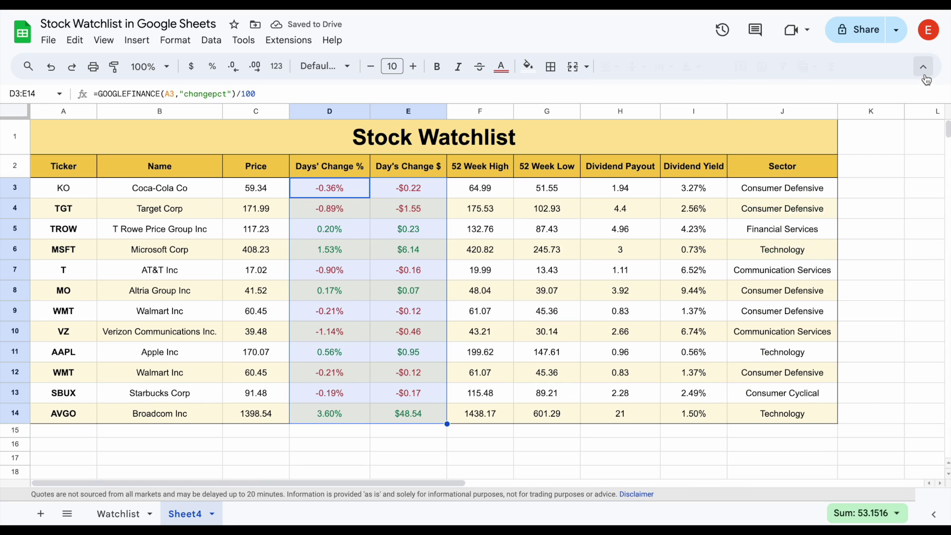
{"action": "left_click", "coordinate": [590, 482]}
{"action": "left_click_drag", "start_coordinate": [582, 478], "coordinate": [82, 481]}
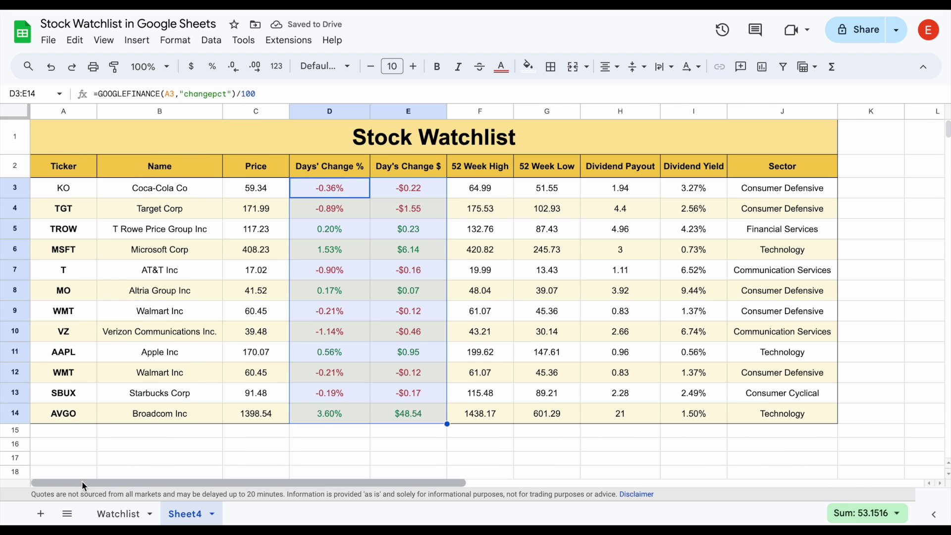
{"action": "left_click_drag", "start_coordinate": [336, 193], "coordinate": [406, 415]}
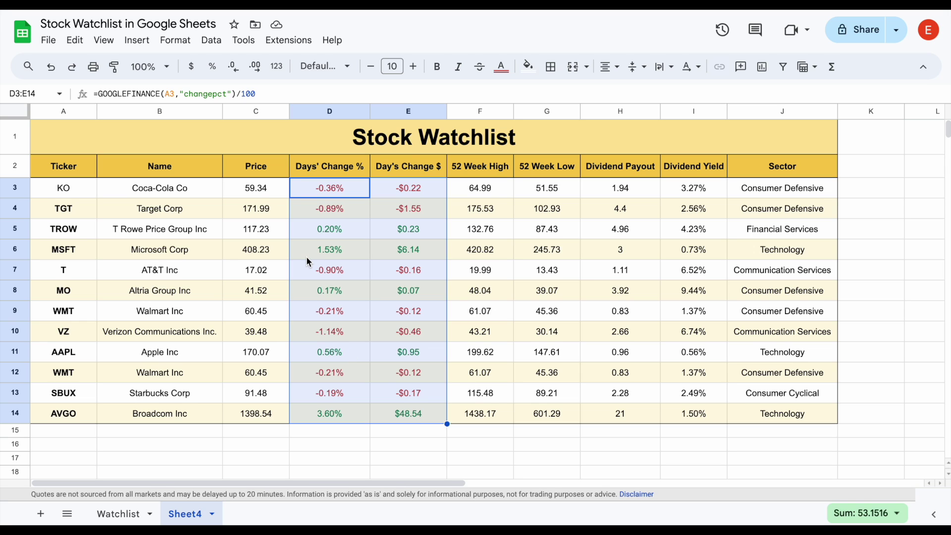
Format the prices in C3:C14 and the 52-week and dividend payout values in F3:H14 as currency
{"action": "left_click_drag", "start_coordinate": [266, 193], "coordinate": [266, 419]}
{"action": "left_click_drag", "start_coordinate": [477, 193], "coordinate": [616, 414]}
{"action": "left_click", "coordinate": [191, 68]}
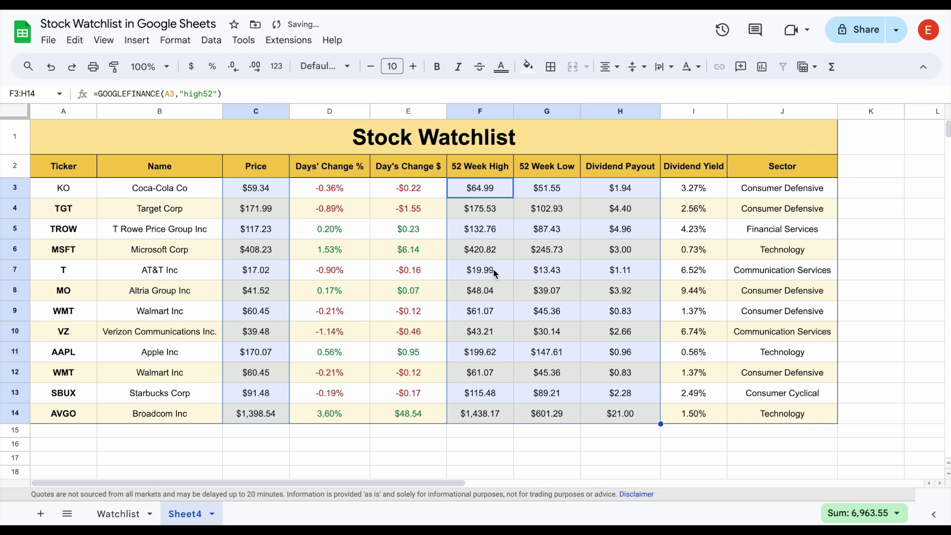
{"action": "left_click", "coordinate": [587, 291]}
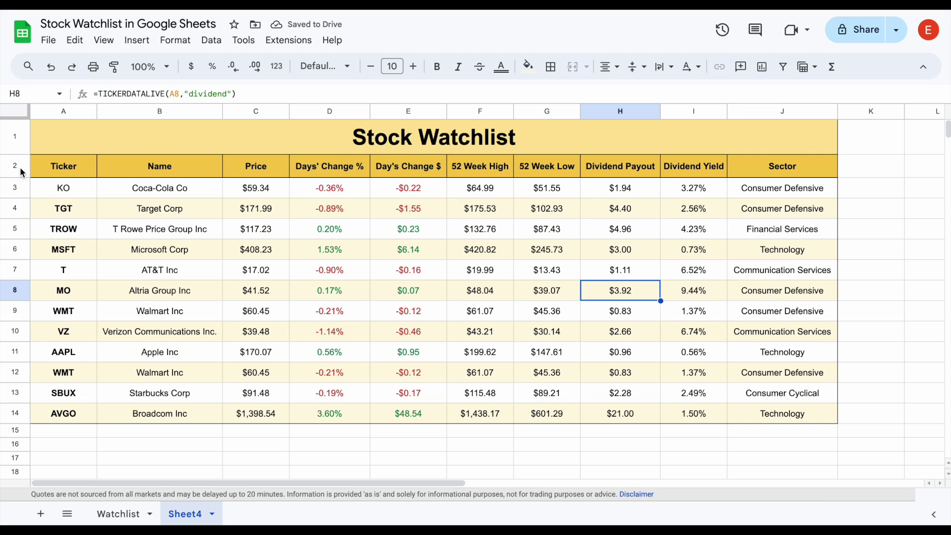
Make the text of the entire sheet bold
{"action": "left_click", "coordinate": [21, 112]}
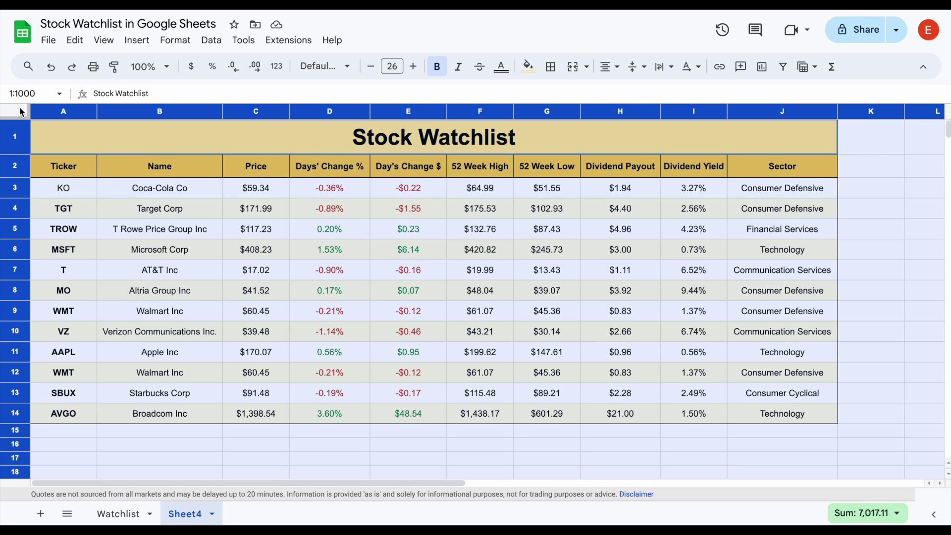
{"action": "left_click", "coordinate": [441, 72]}
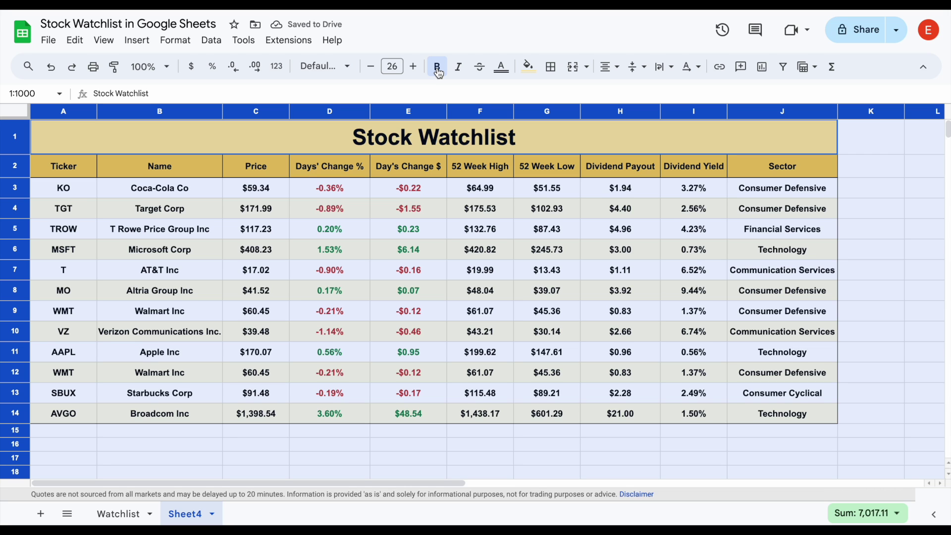
{"action": "left_click", "coordinate": [864, 240]}
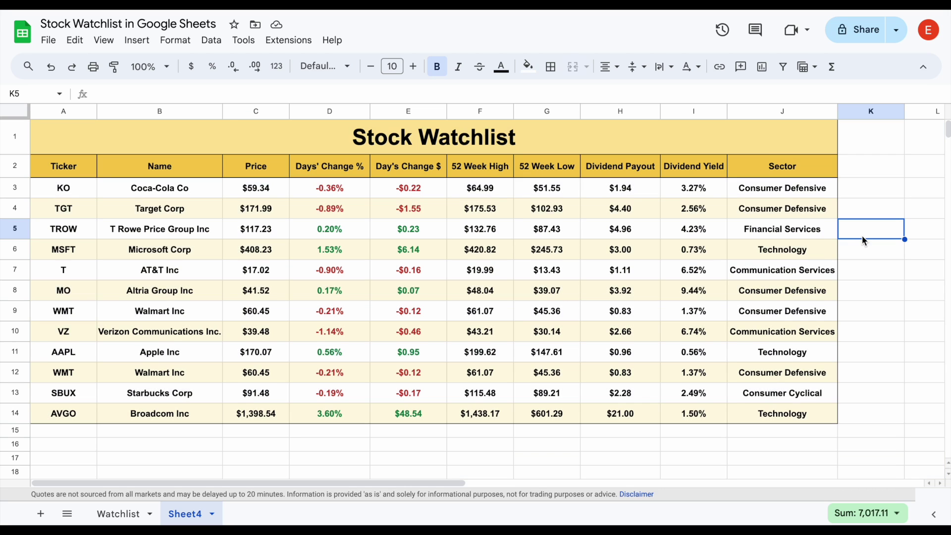
Widen the Name, Sector and Dividend Yield columns slightly so their bold text has more room
{"action": "left_click_drag", "start_coordinate": [223, 112], "coordinate": [232, 113]}
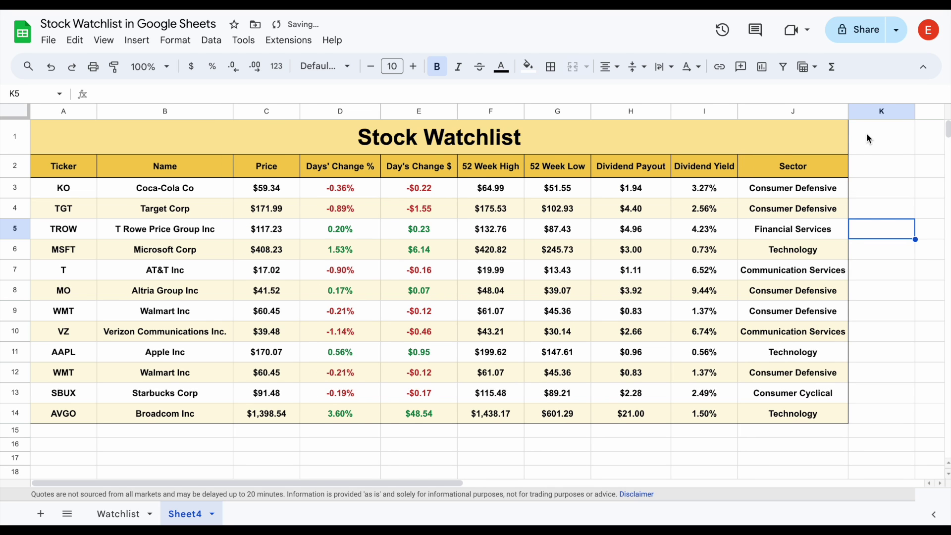
{"action": "left_click_drag", "start_coordinate": [848, 113], "coordinate": [852, 113]}
{"action": "left_click_drag", "start_coordinate": [737, 112], "coordinate": [746, 113]}
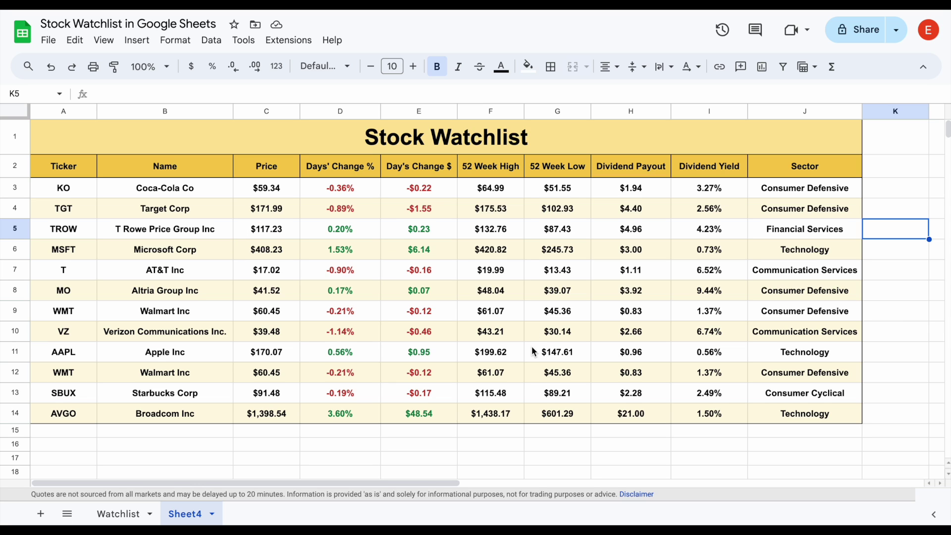
Replace the ticker in A14 with TXN
{"action": "left_click", "coordinate": [80, 421]}
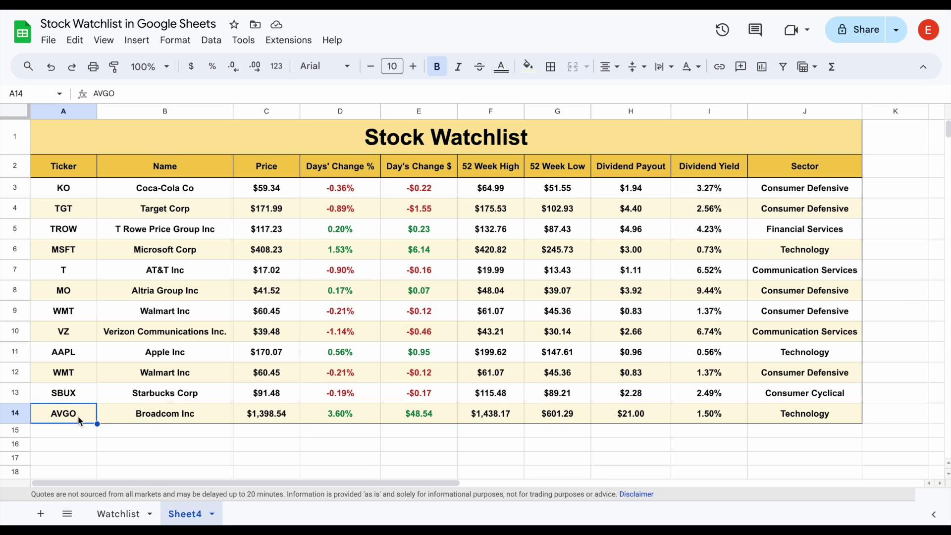
{"action": "type", "text": "TXN"}
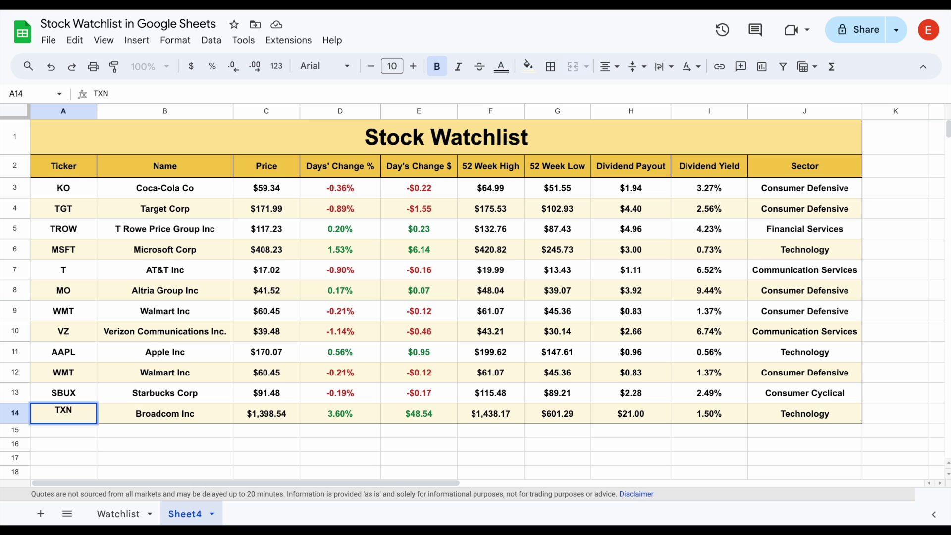
{"action": "key", "text": "Return"}
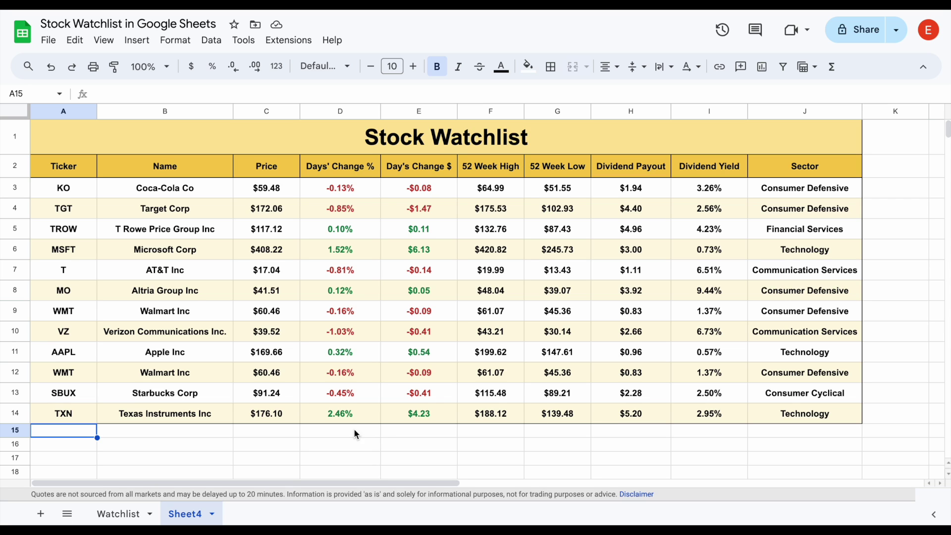
Look up the Australian Securities Exchange ticker example on the Tickerdata website and enter BHP.AX in cell A14 of the Google Sheets watchlist
{"action": "left_click", "coordinate": [83, 418]}
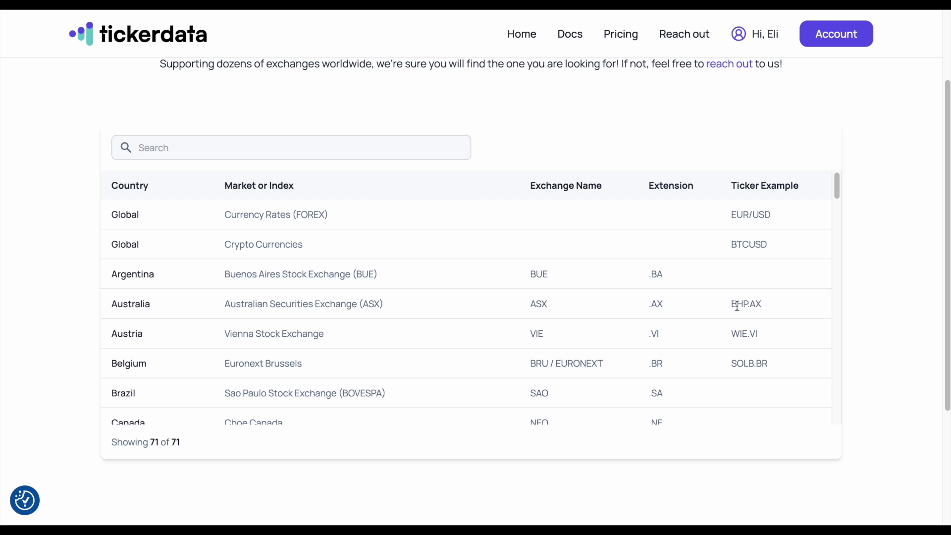
{"action": "left_click_drag", "start_coordinate": [730, 307], "coordinate": [762, 308]}
{"action": "left_click", "coordinate": [775, 315]}
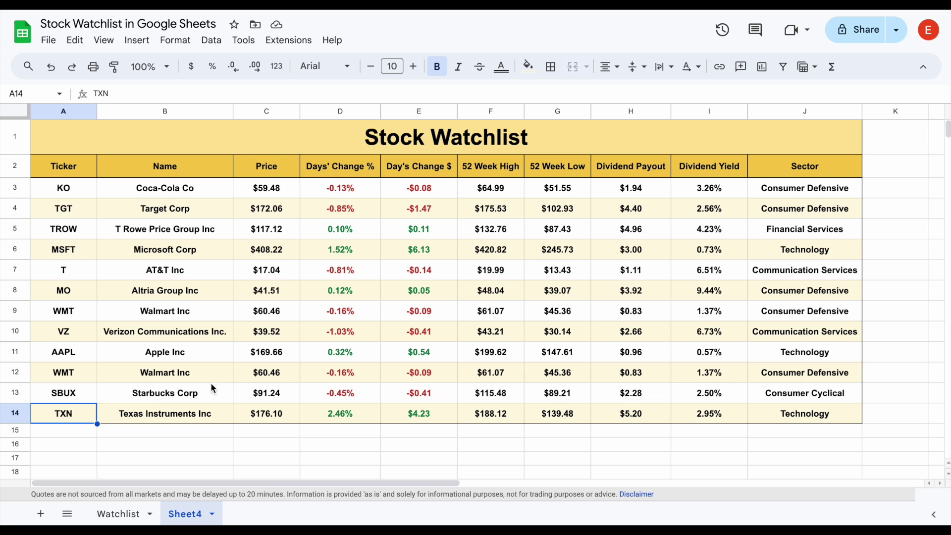
{"action": "type", "text": "BHP.AX"}
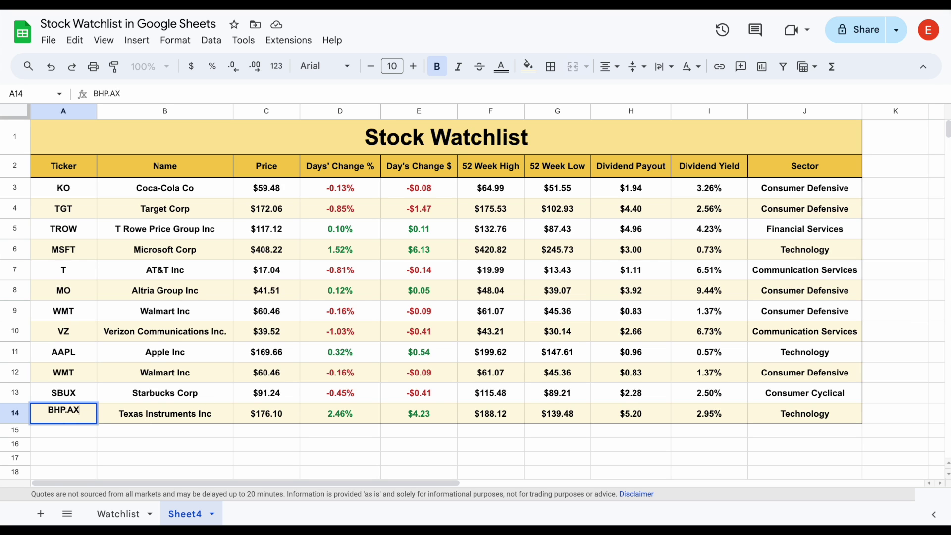
{"action": "key", "text": "Return"}
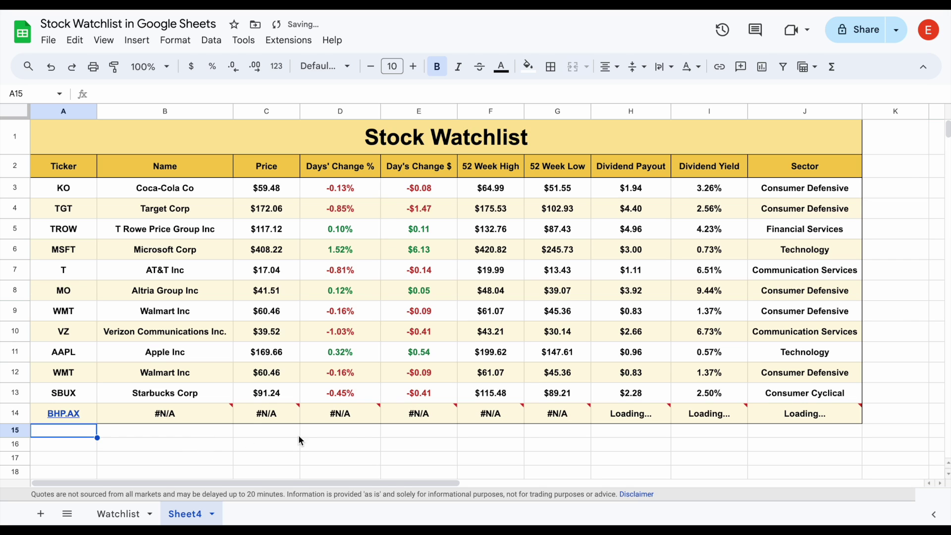
Compare the GOOGLEFINANCE cells B14:G14 with the Tickerdata dividend and sector formulas in H14 and J14
{"action": "left_click_drag", "start_coordinate": [212, 419], "coordinate": [553, 437]}
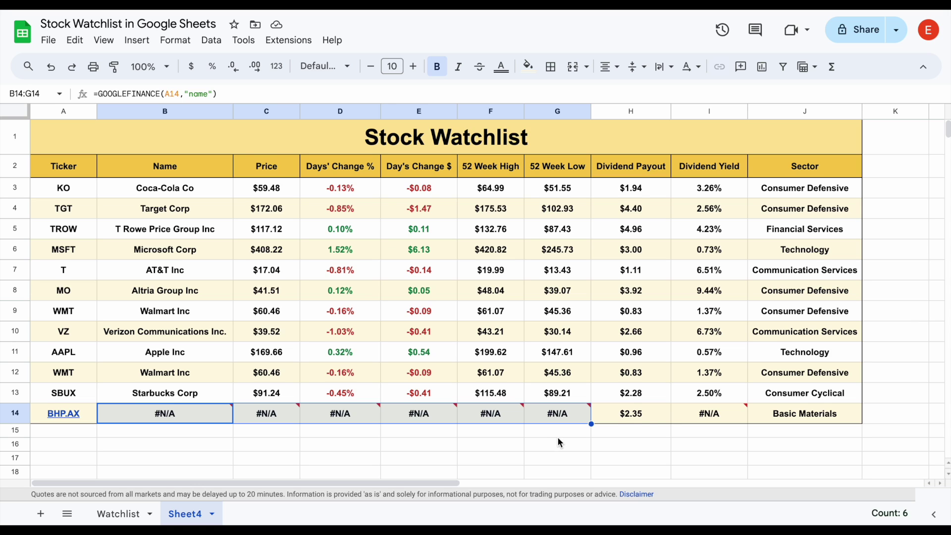
{"action": "left_click", "coordinate": [644, 414]}
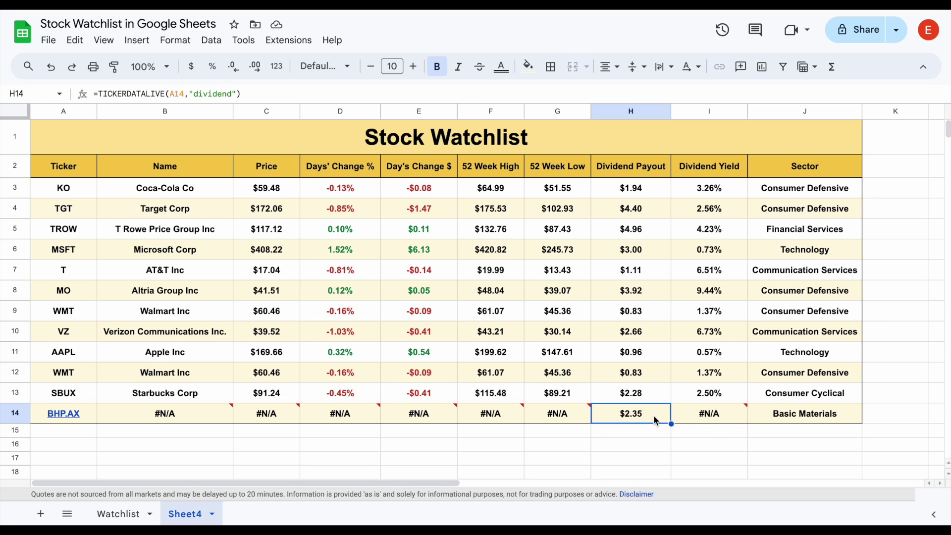
{"action": "left_click", "coordinate": [840, 418]}
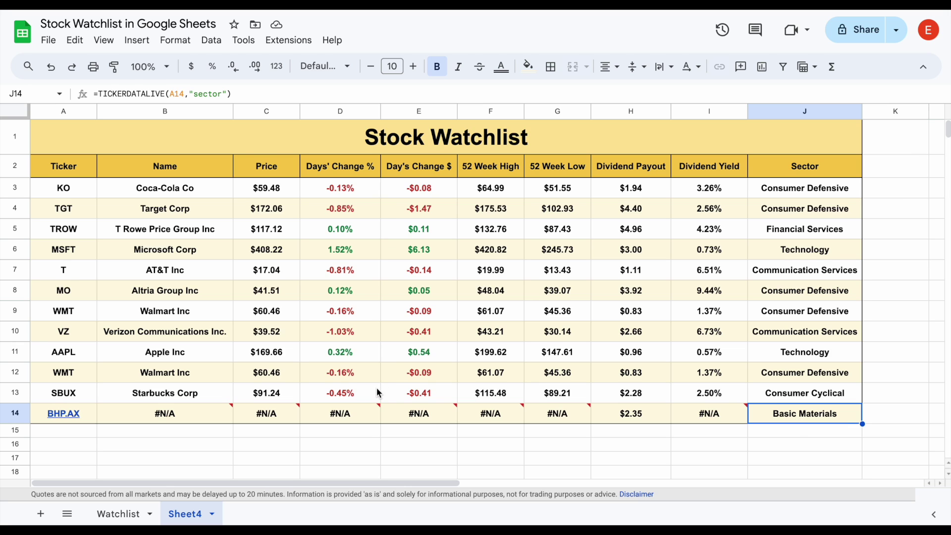
Replace the formula in B14 with =TICKERDATALIVE(A14,"price")
{"action": "left_click", "coordinate": [209, 416]}
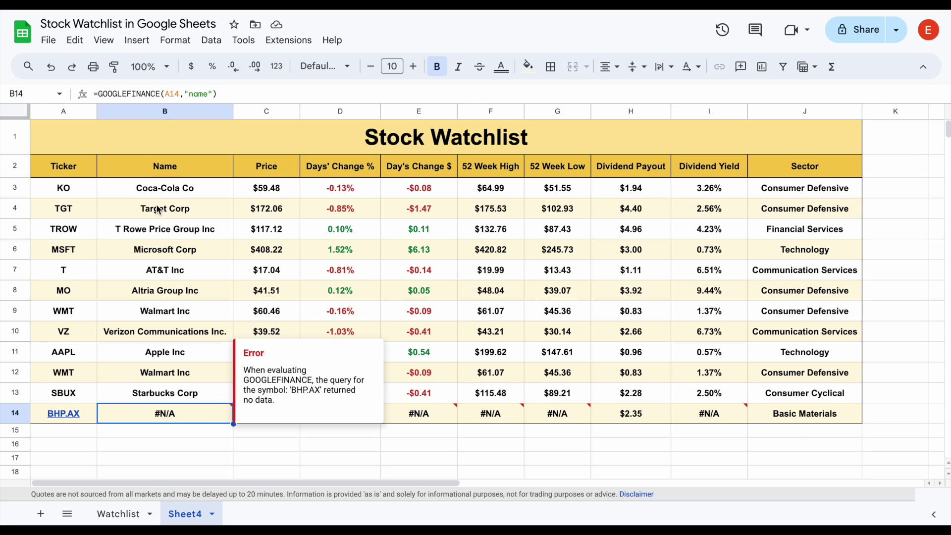
{"action": "triple_click", "coordinate": [213, 94]}
{"action": "key", "text": "BackSpace"}
{"action": "type", "text": "=tick"}
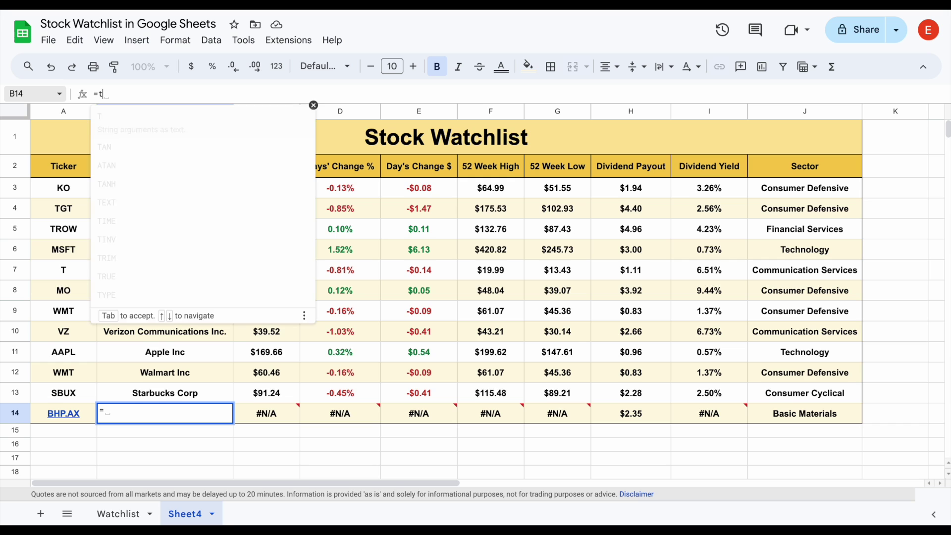
{"action": "left_click", "coordinate": [139, 147]}
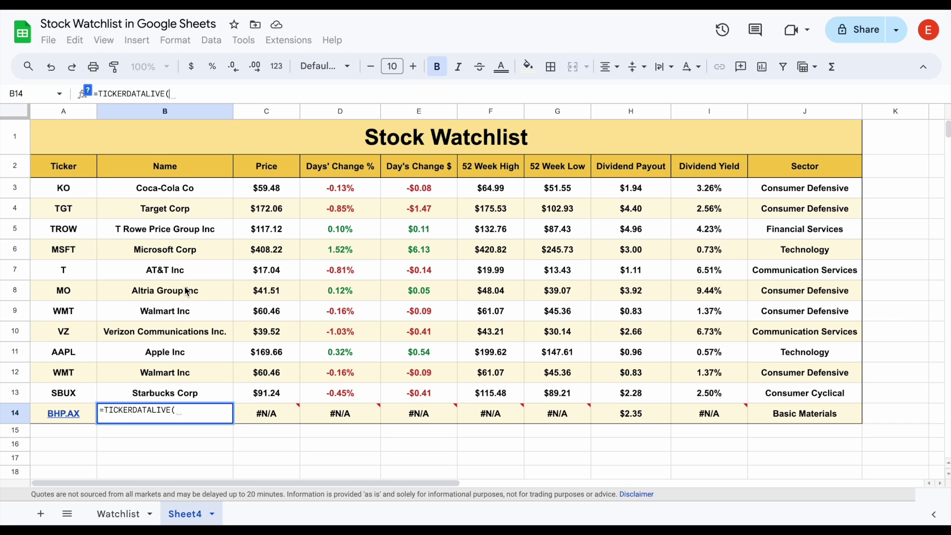
{"action": "left_click", "coordinate": [89, 410]}
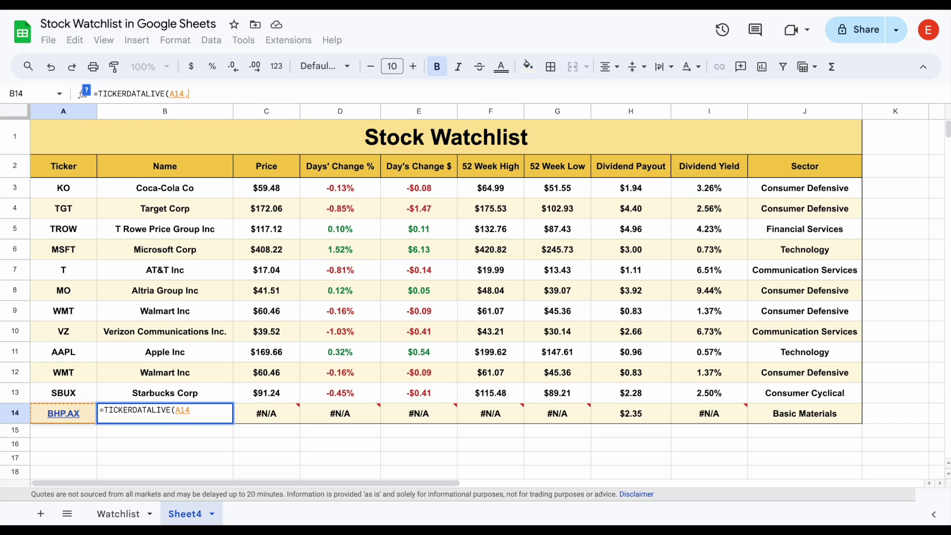
{"action": "type", "text": ",\"price\")"}
{"action": "key", "text": "Return"}
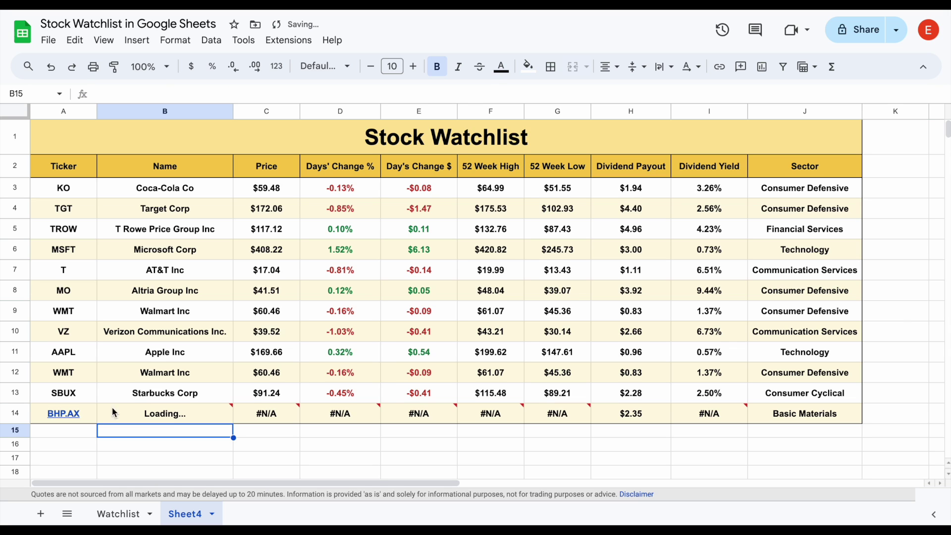
Change the attribute in B14's TICKERDATALIVE formula to "name" so it pulls the company name
{"action": "left_click", "coordinate": [224, 418]}
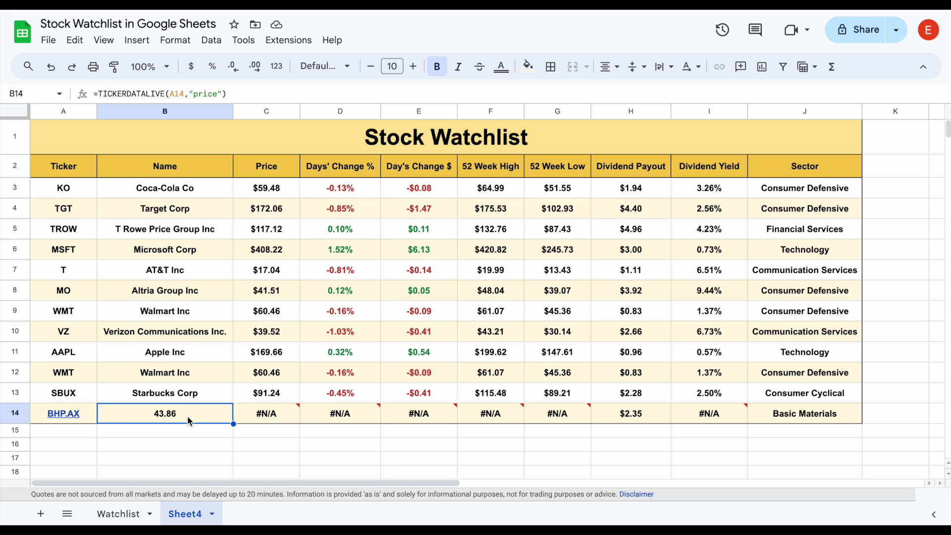
{"action": "left_click", "coordinate": [216, 93]}
{"action": "key", "text": "BackSpace"}
{"action": "key", "text": "BackSpace"}
{"action": "key", "text": "BackSpace"}
{"action": "key", "text": "BackSpace"}
{"action": "key", "text": "BackSpace"}
{"action": "type", "text": "name"}
{"action": "key", "text": "Return"}
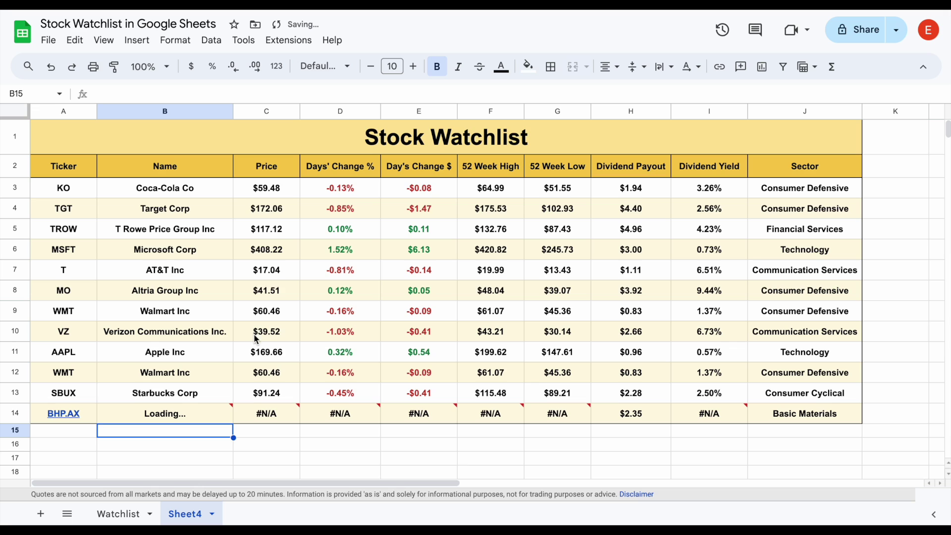
{"action": "left_click", "coordinate": [214, 412]}
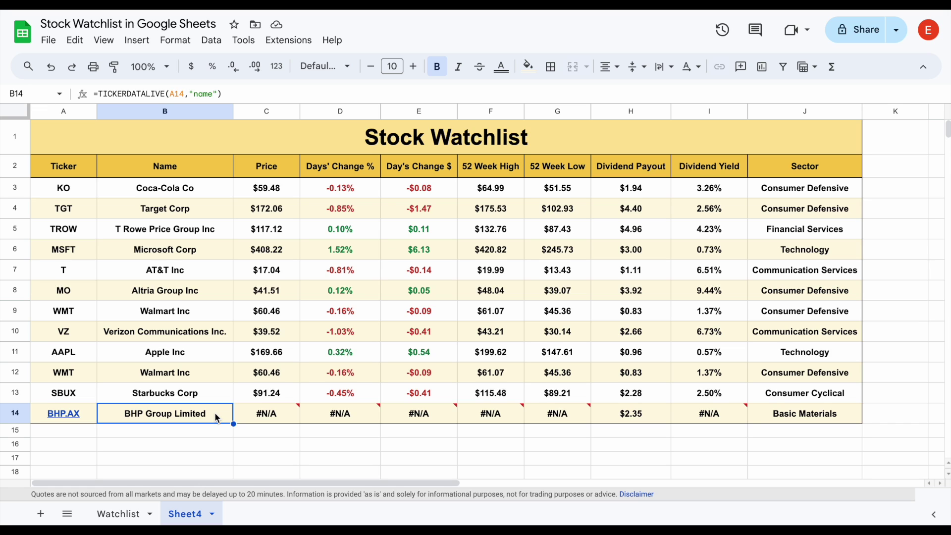
{"action": "mouse_move", "coordinate": [333, 423]}
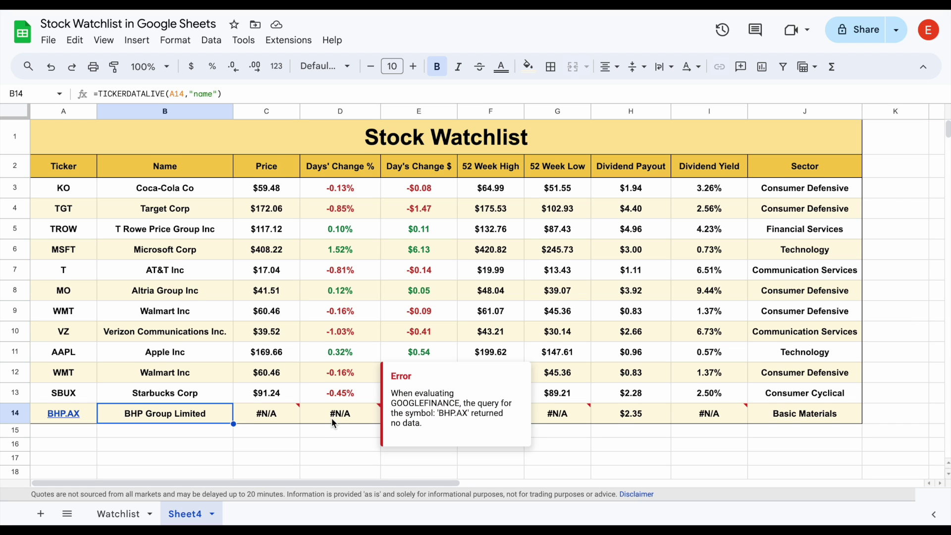
{"action": "left_click", "coordinate": [606, 453]}
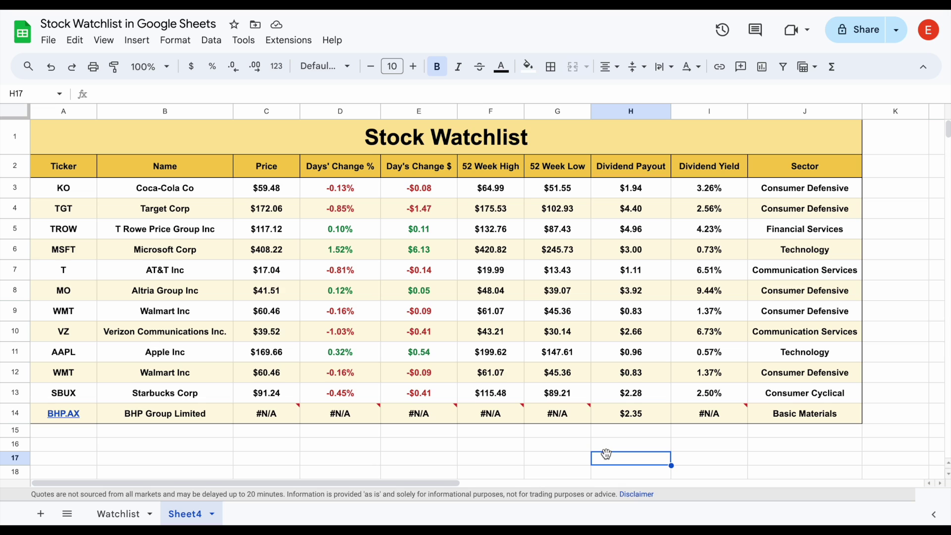
Replace the "sector" attribute in J14's TICKERDATALIVE formula with a reference to header cell J2
{"action": "left_click", "coordinate": [784, 414]}
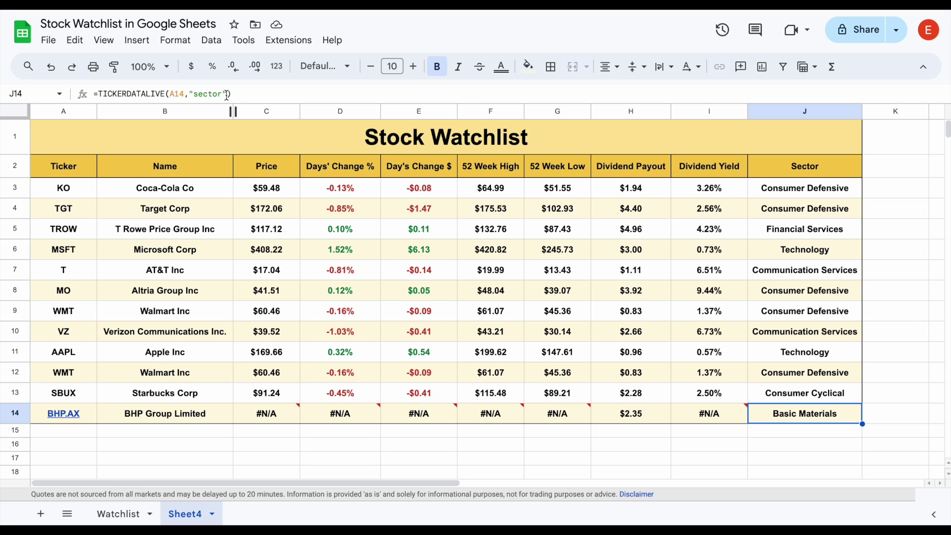
{"action": "left_click_drag", "start_coordinate": [230, 94], "coordinate": [192, 96]}
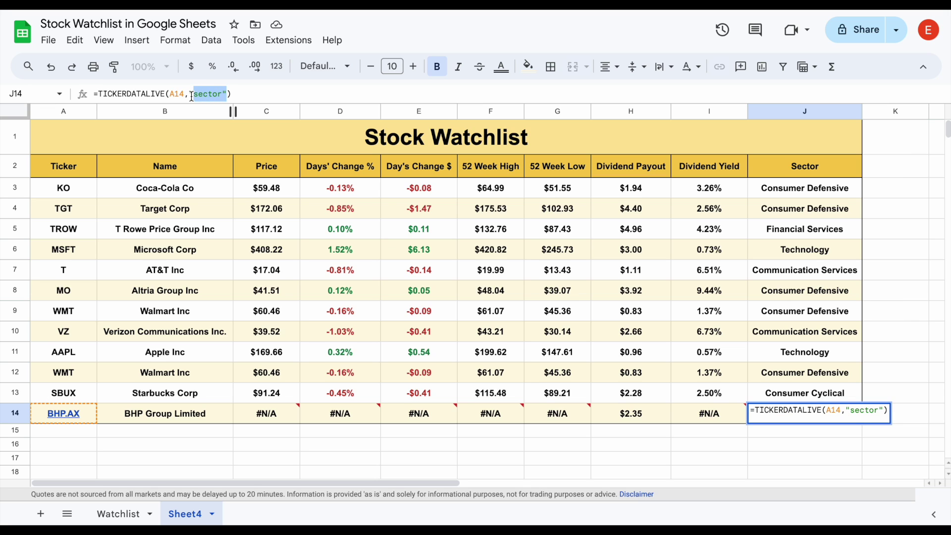
{"action": "left_click", "coordinate": [805, 167]}
{"action": "key", "text": "Return"}
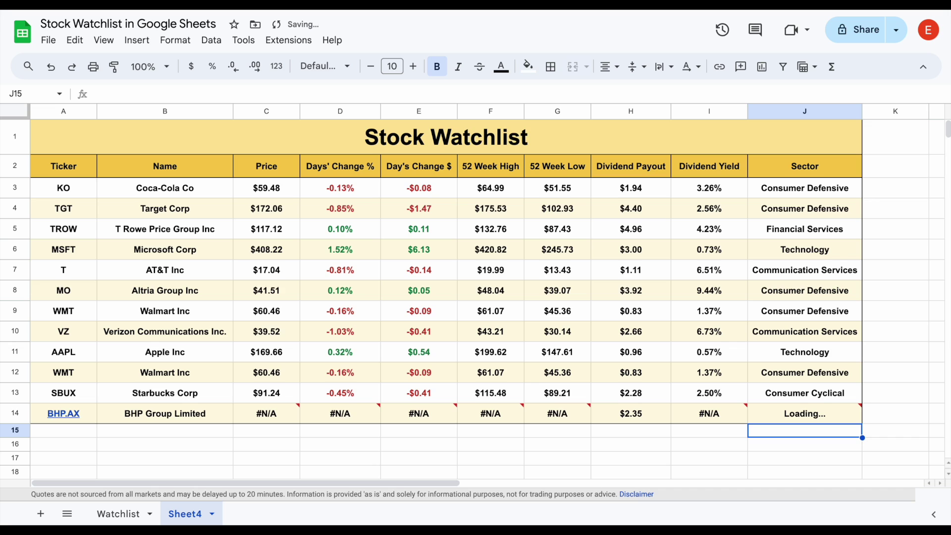
{"action": "left_click", "coordinate": [836, 407]}
Change the header in J2 to Industry and widen column J to fit the industry text in row 14
{"action": "left_click", "coordinate": [830, 171]}
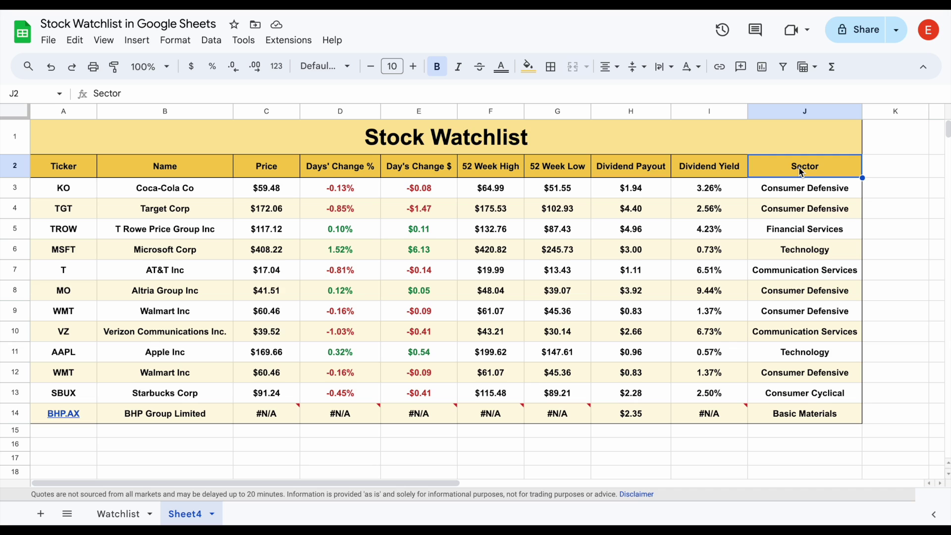
{"action": "key", "text": "BackSpace"}
{"action": "type", "text": "Industry"}
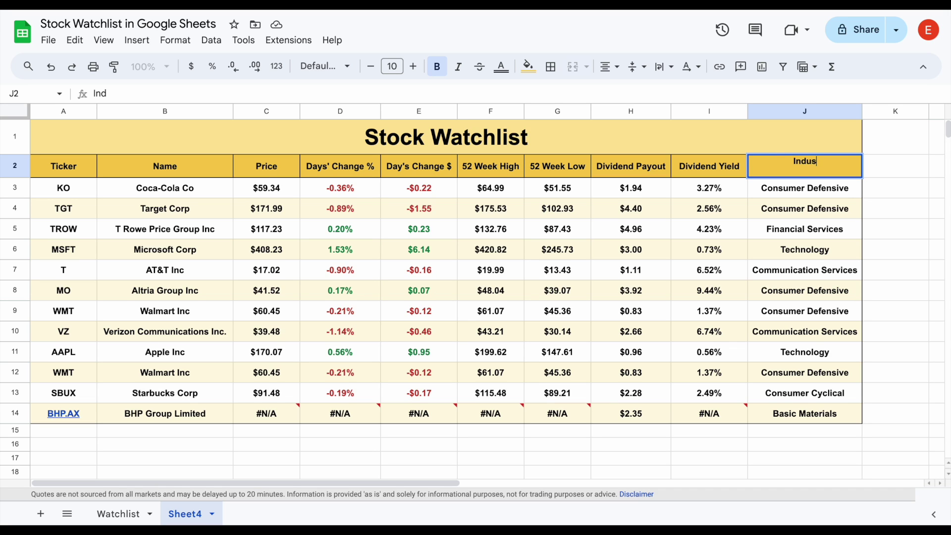
{"action": "key", "text": "Return"}
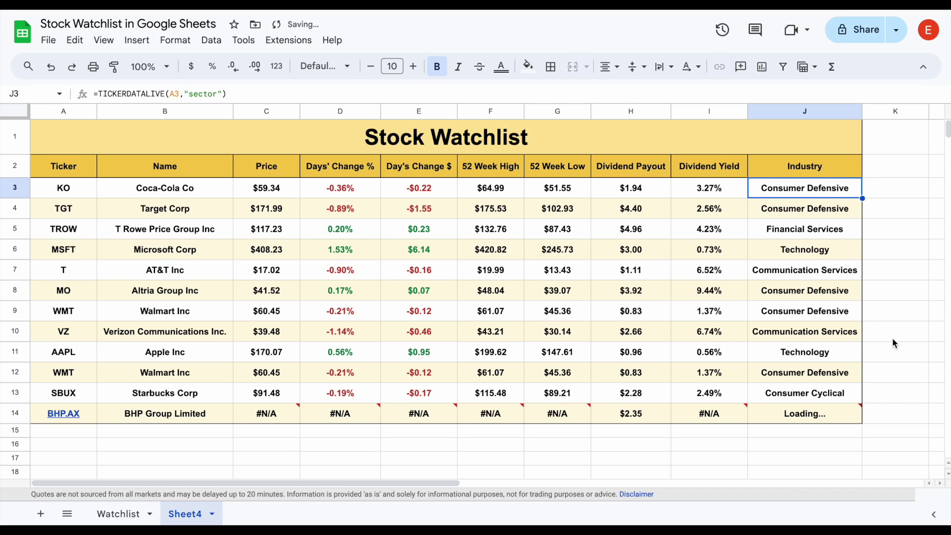
{"action": "left_click", "coordinate": [833, 414]}
{"action": "left_click_drag", "start_coordinate": [862, 111], "coordinate": [908, 111]}
{"action": "left_click", "coordinate": [869, 169]}
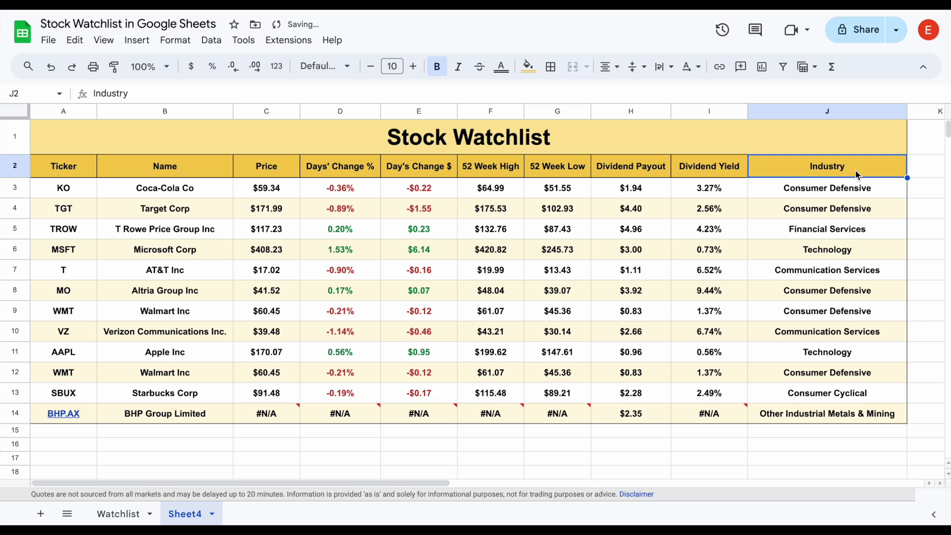
{"action": "left_click_drag", "start_coordinate": [859, 191], "coordinate": [862, 392]}
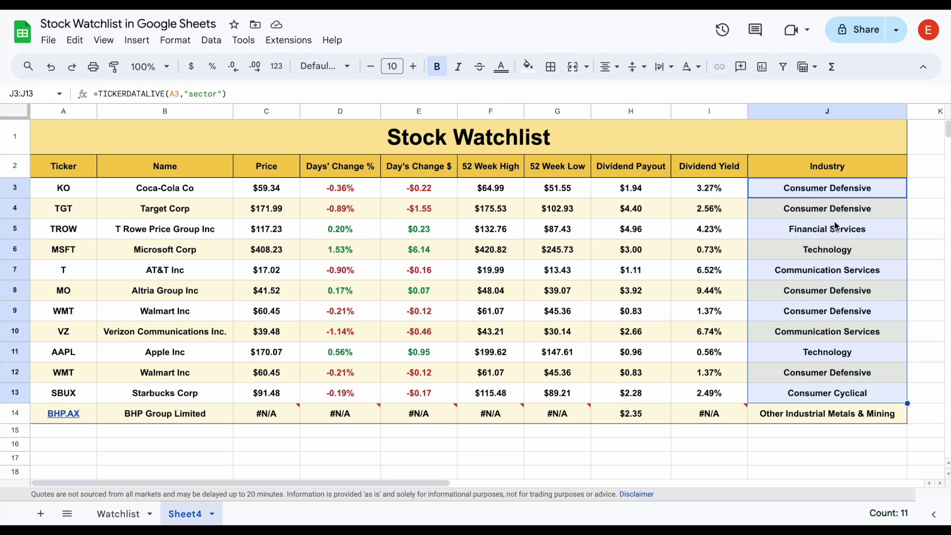
{"action": "left_click", "coordinate": [803, 414]}
{"action": "type", "text": "=ti"}
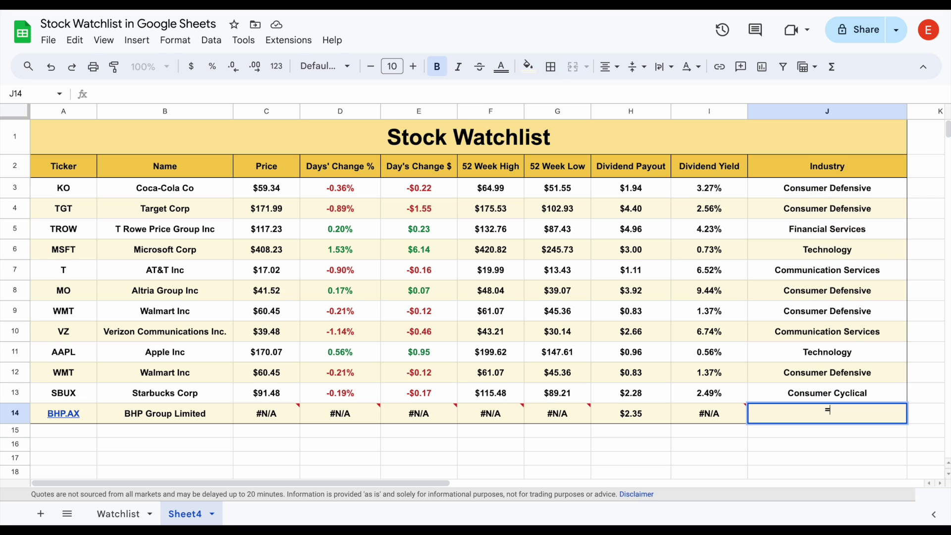
{"action": "type", "text": "ck"}
{"action": "key", "text": "Escape"}
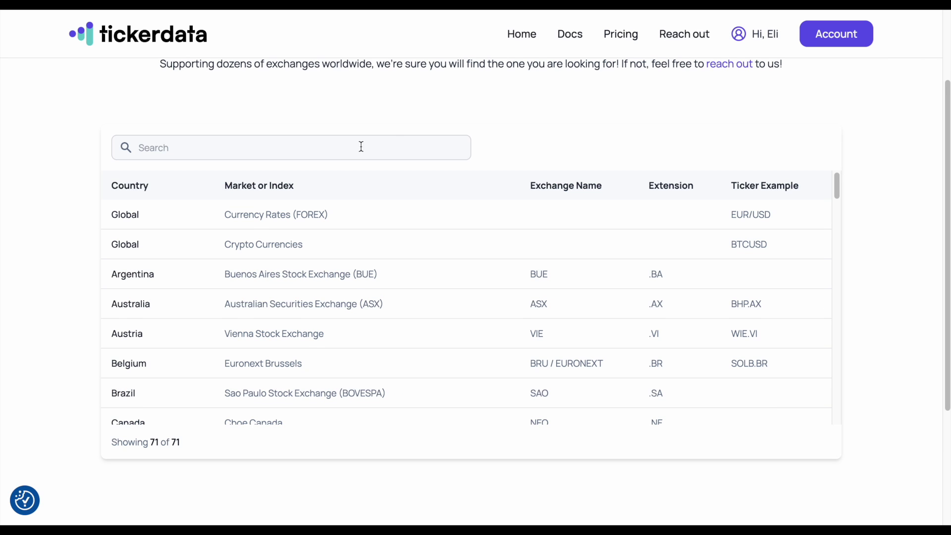
Switch to the Tickerdata website's documentation and examine the Key Metrics available under Tickerdata Attributes
{"action": "left_click", "coordinate": [569, 35]}
{"action": "scroll", "coordinate": [391, 237], "scroll_direction": "down", "scroll_amount": 3}
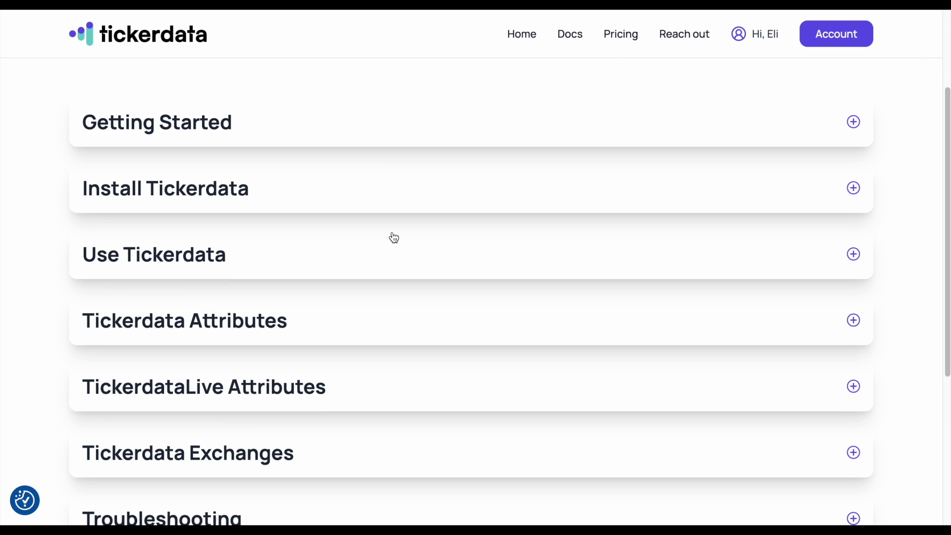
{"action": "scroll", "coordinate": [394, 238], "scroll_direction": "down", "scroll_amount": 1}
{"action": "left_click", "coordinate": [347, 265]}
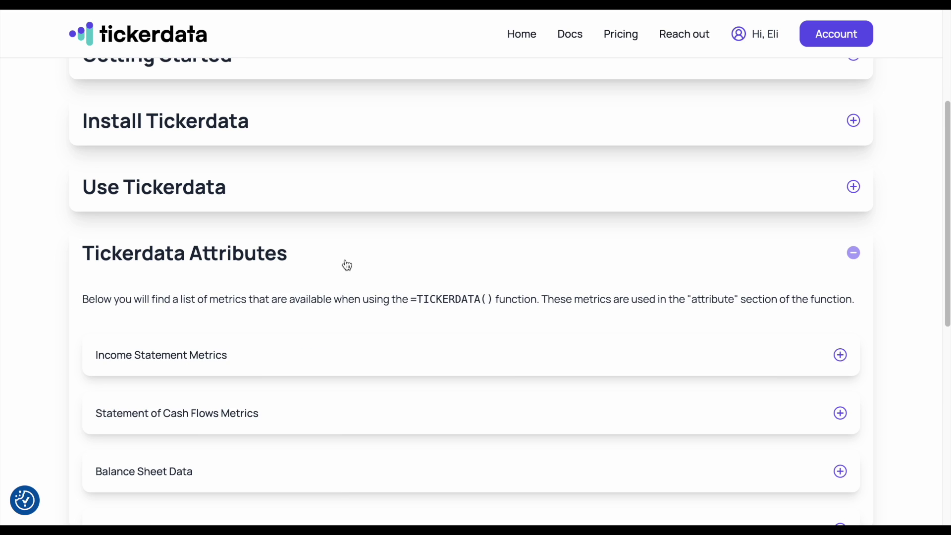
{"action": "scroll", "coordinate": [349, 294], "scroll_direction": "down", "scroll_amount": 1}
{"action": "scroll", "coordinate": [349, 294], "scroll_direction": "down", "scroll_amount": 4}
{"action": "left_click", "coordinate": [367, 279]}
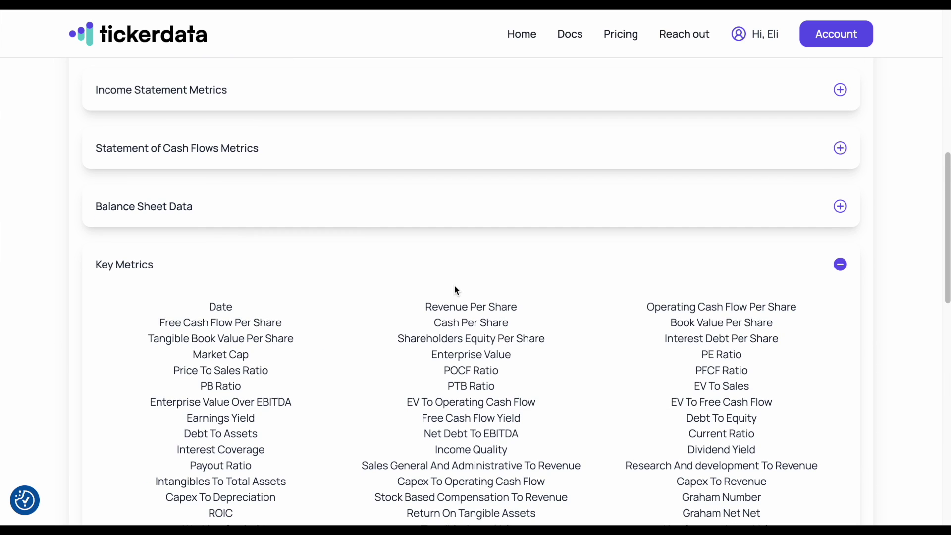
{"action": "scroll", "coordinate": [580, 295], "scroll_direction": "down", "scroll_amount": 2}
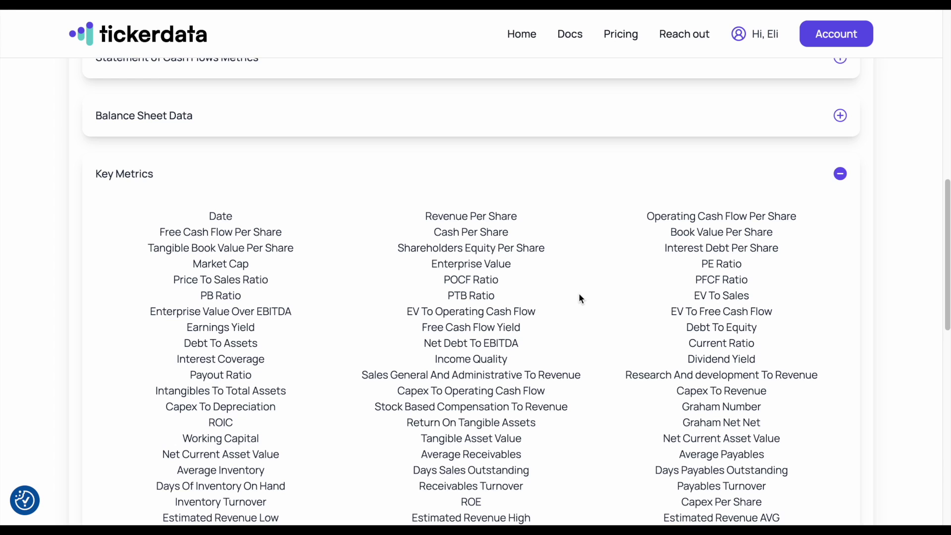
{"action": "scroll", "coordinate": [581, 297], "scroll_direction": "up", "scroll_amount": 1}
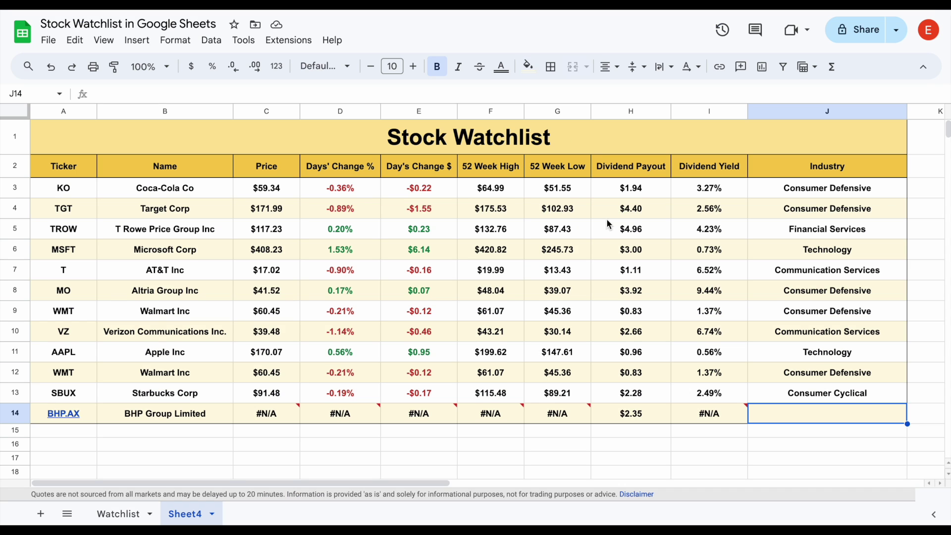
Change the header in J2 of the Google Sheets watchlist to Revenue
{"action": "left_click", "coordinate": [828, 168]}
{"action": "type", "text": "Revenue"}
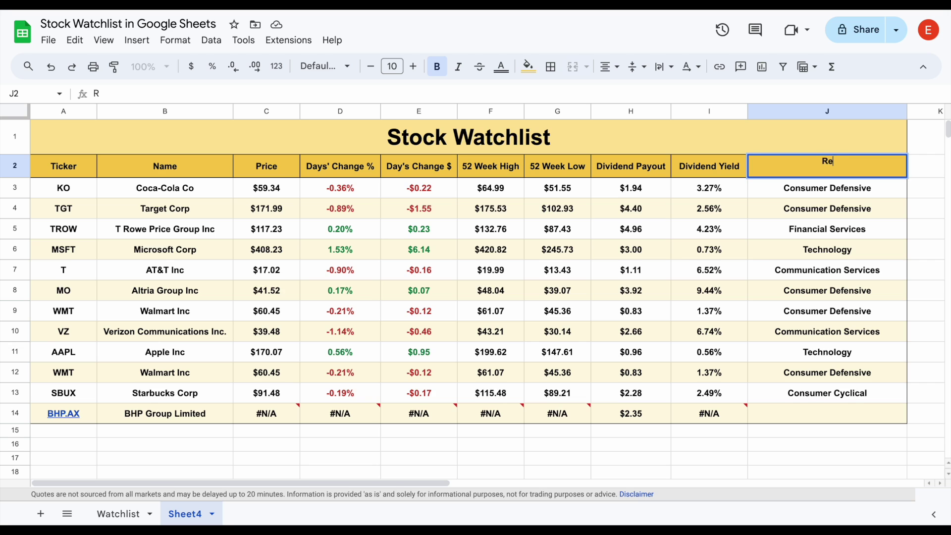
{"action": "key", "text": "Return"}
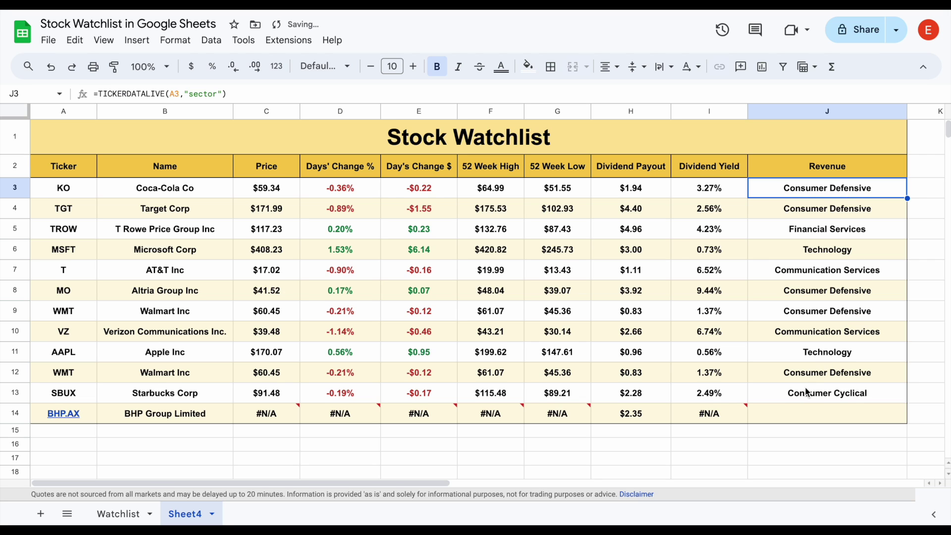
Enter =TICKERDATA(A14,J2,2018) in J14 to pull the company's 2018 revenue
{"action": "left_click", "coordinate": [799, 413]}
{"action": "type", "text": "=ticker"}
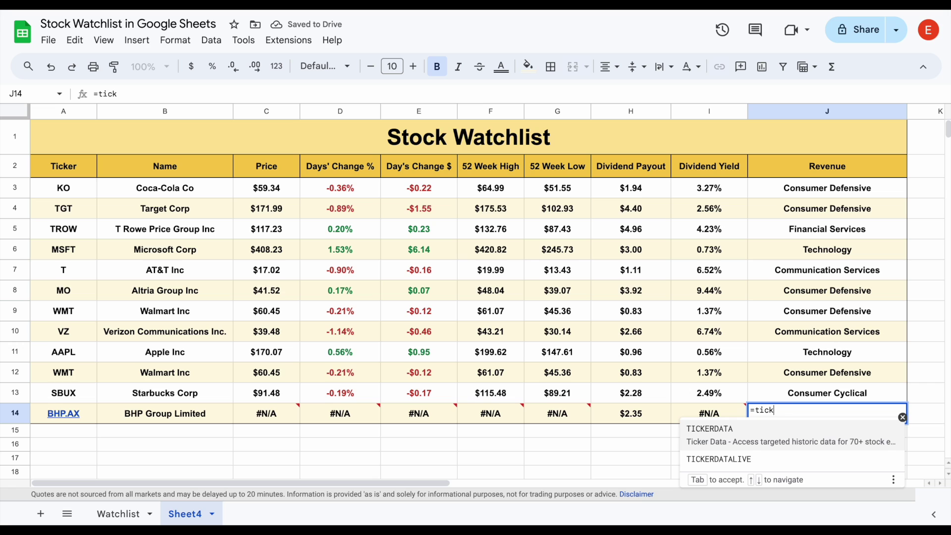
{"action": "key", "text": "Tab"}
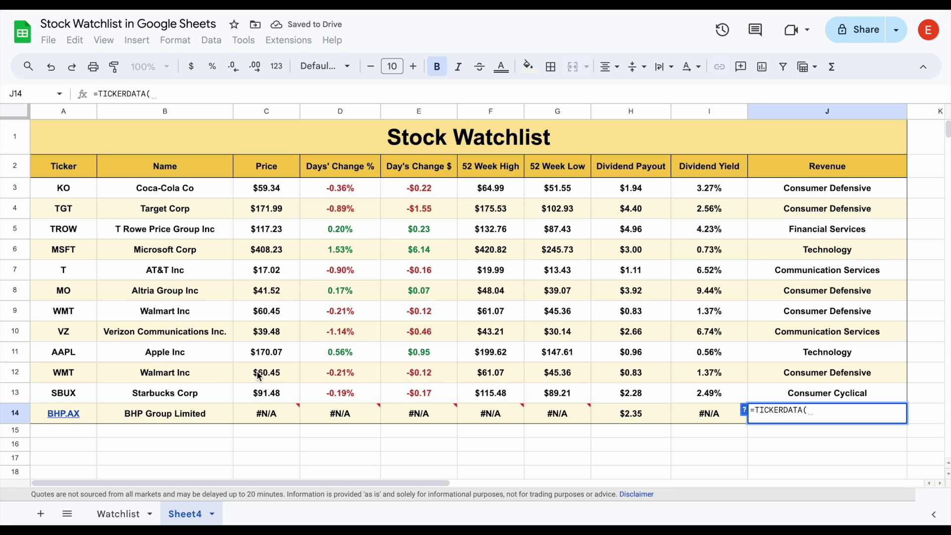
{"action": "left_click", "coordinate": [92, 415]}
{"action": "type", "text": ","}
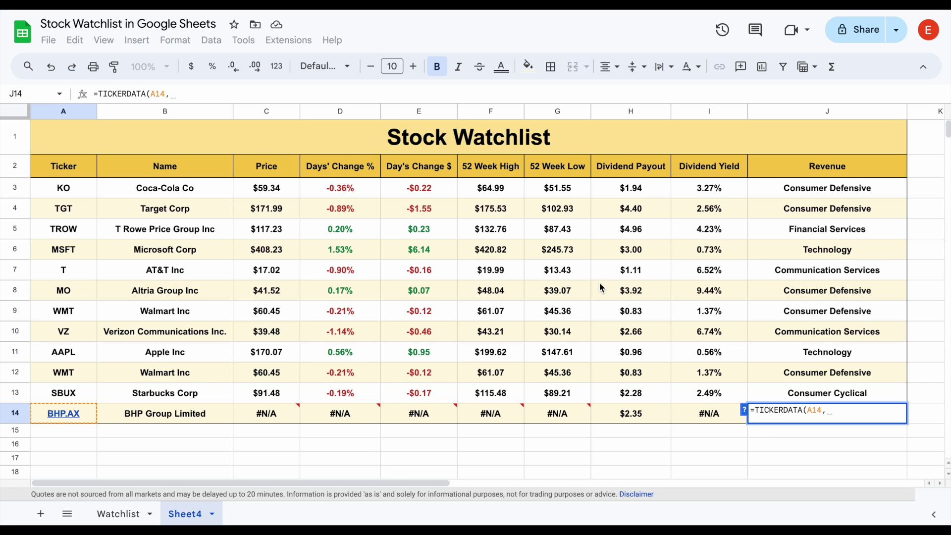
{"action": "left_click", "coordinate": [771, 167]}
{"action": "type", "text": ",2018"}
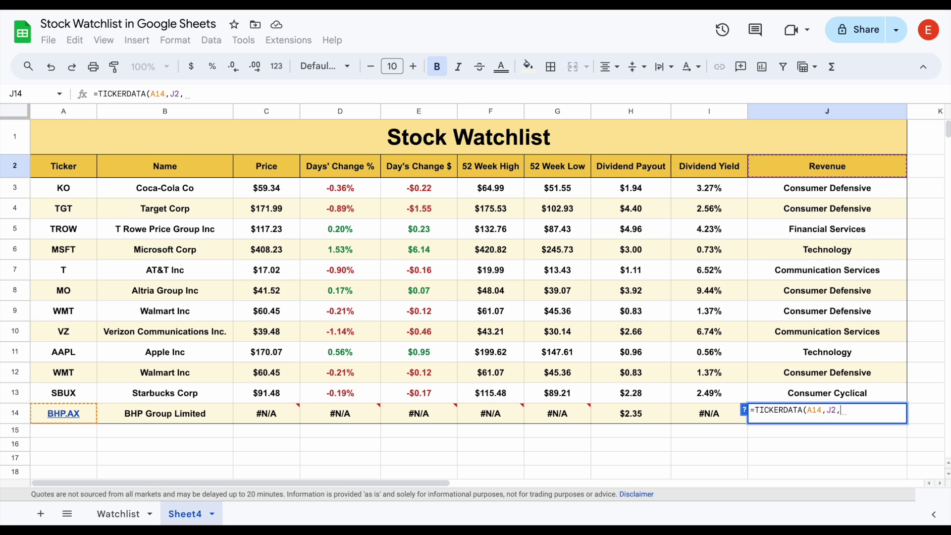
{"action": "type", "text": ")"}
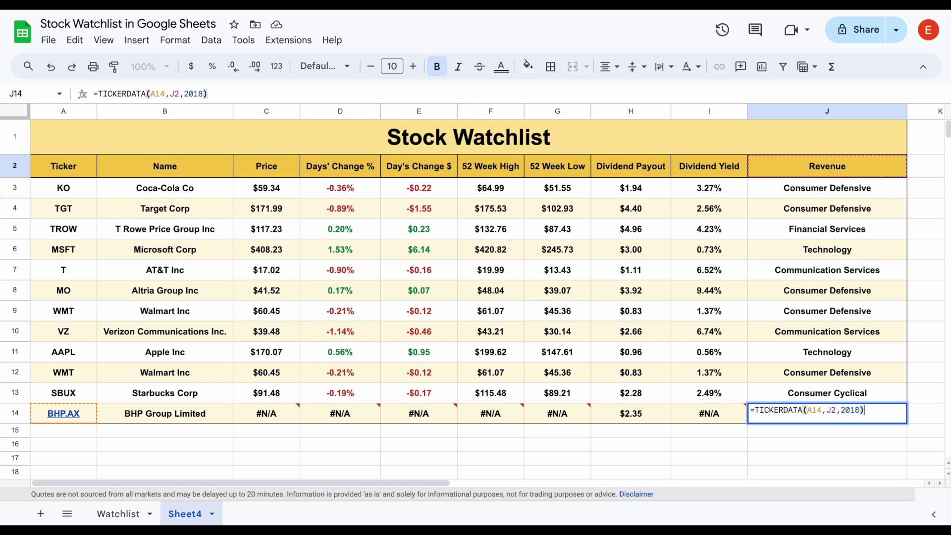
{"action": "key", "text": "Return"}
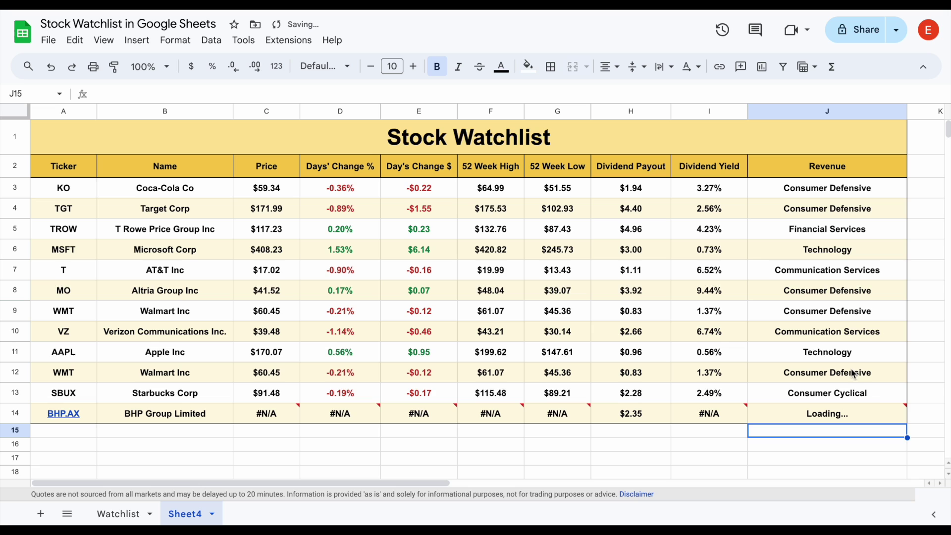
{"action": "left_click", "coordinate": [874, 414]}
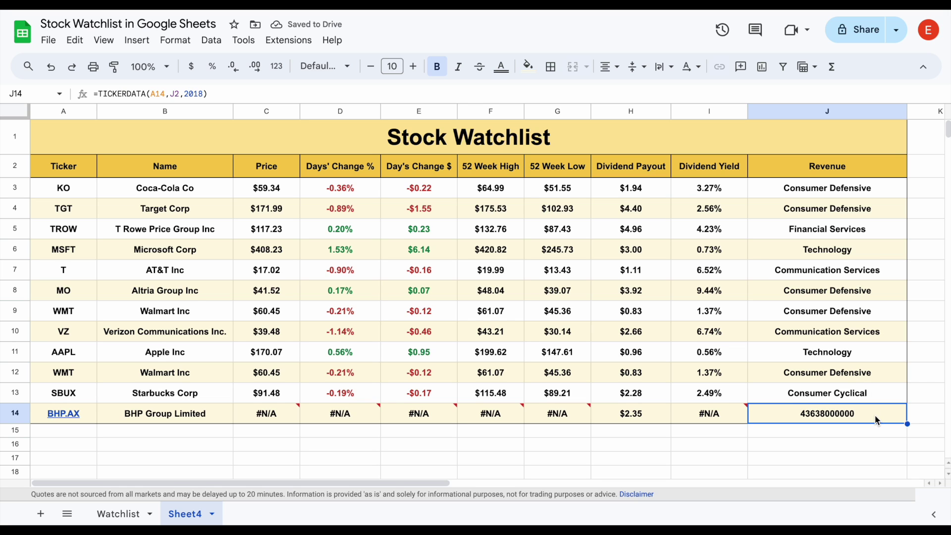
{"action": "left_click", "coordinate": [208, 421]}
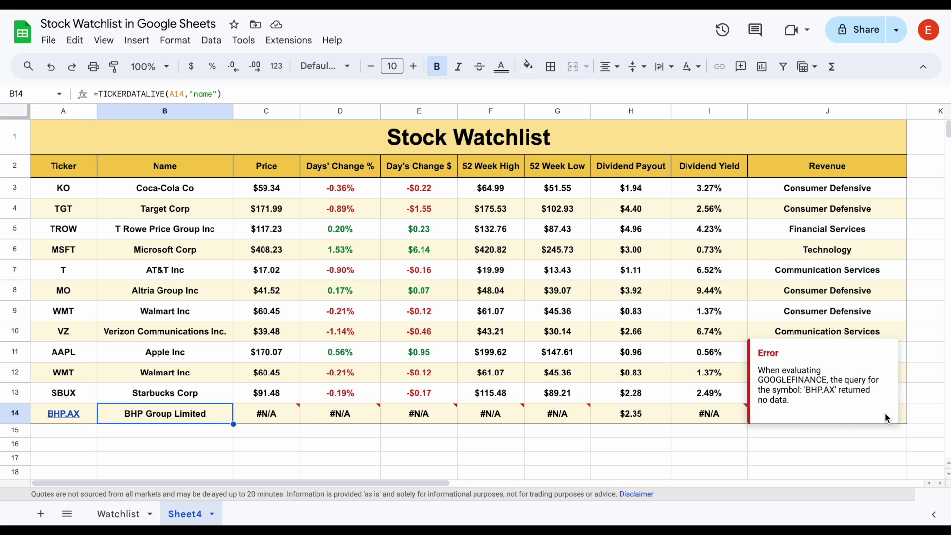
{"action": "left_click", "coordinate": [904, 420]}
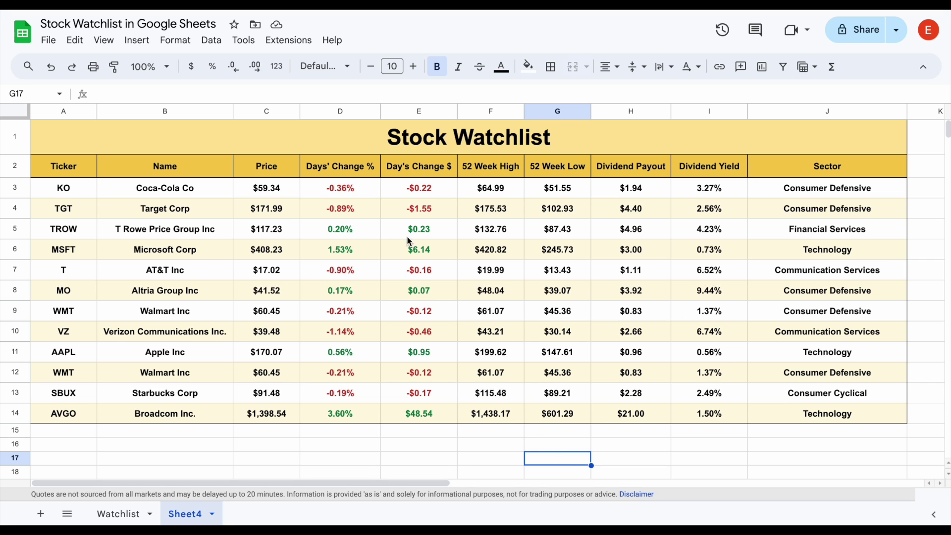
Open the Tickerdata add-on's commands
{"action": "left_click", "coordinate": [295, 41]}
{"action": "mouse_move", "coordinate": [358, 174]}
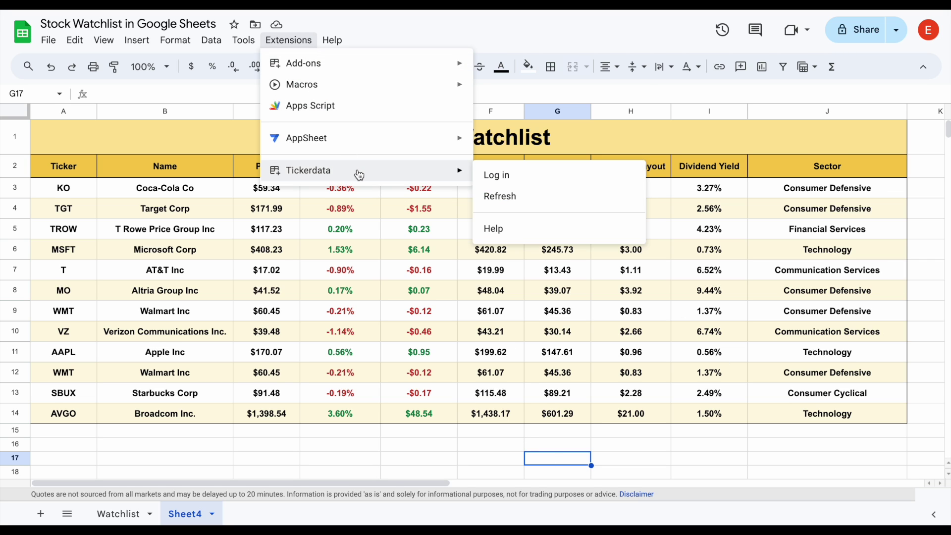